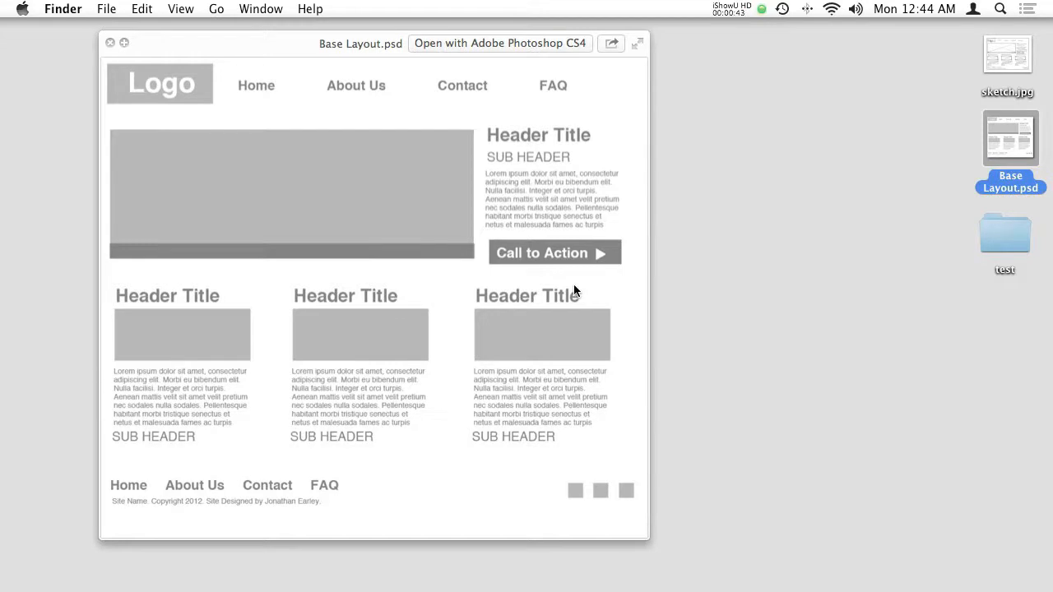
- Compare the hand-drawn sketch.jpg with the Base Layout.psd mockup in Quick Look, and close the preview
left_click(991, 65)
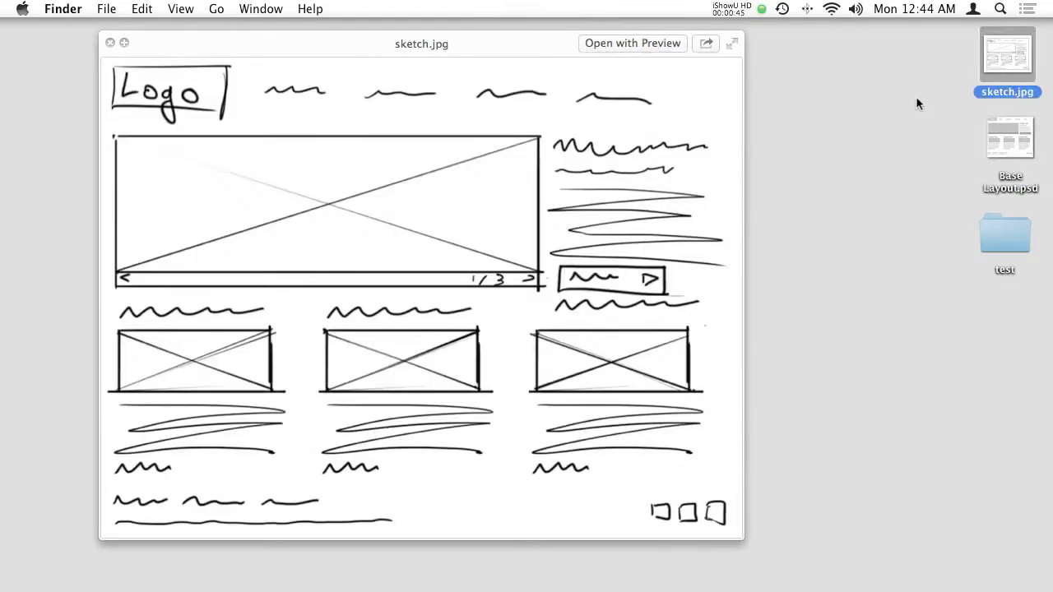
left_click(1011, 140)
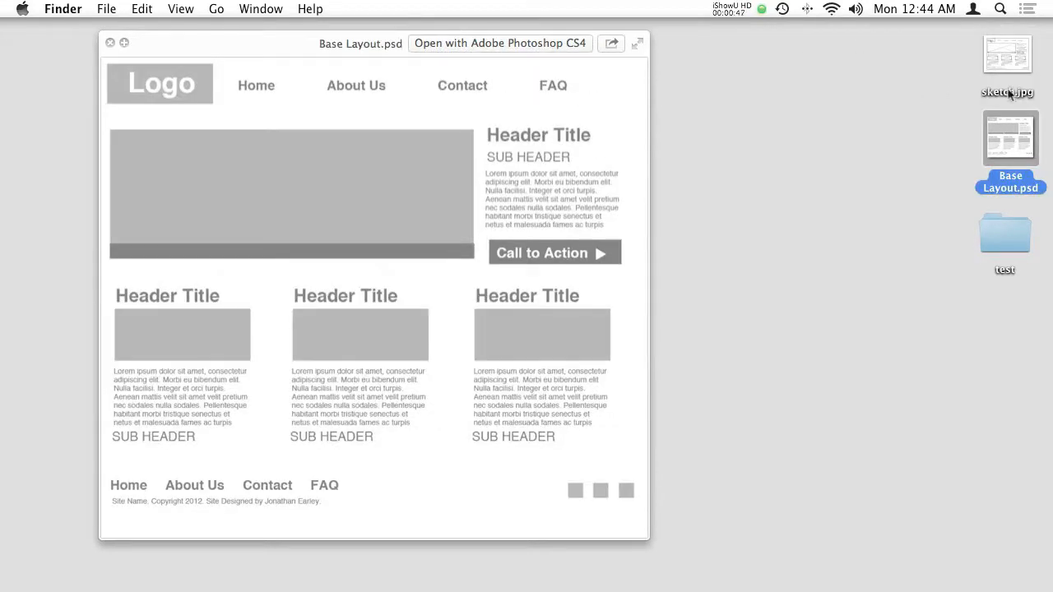
left_click(1011, 61)
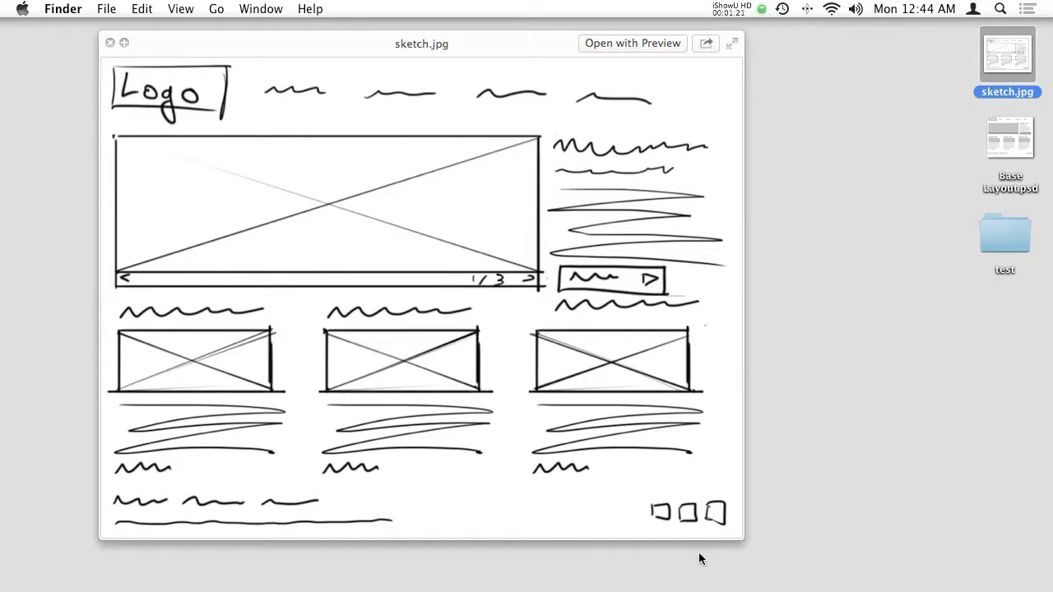
key("space")
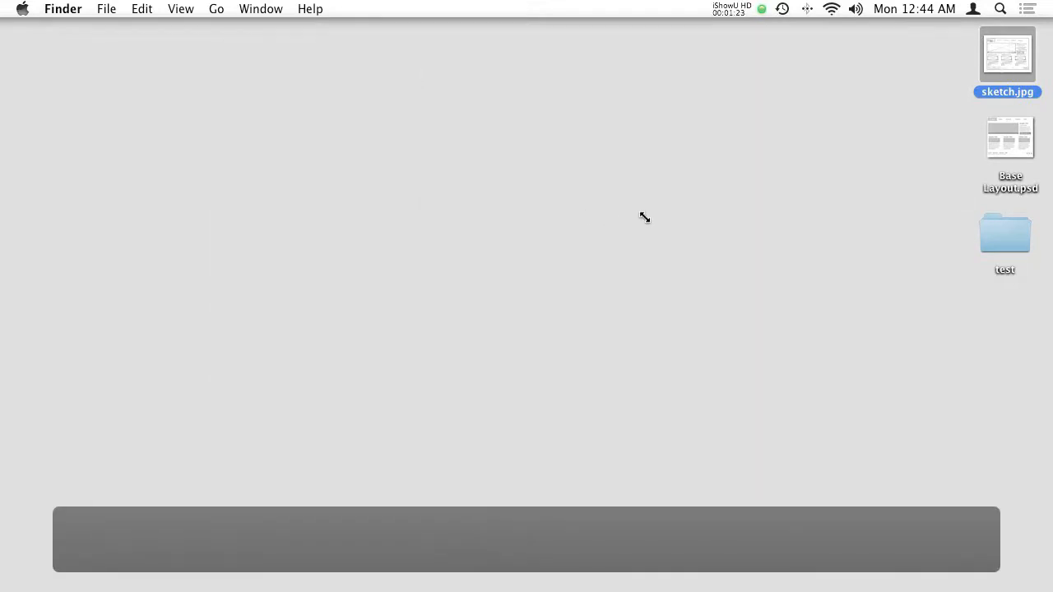
- Switch to Photoshop and create a new document with the Web preset at 1024 x 768 pixels and a white background
key("super+Tab")
key("super+Tab")
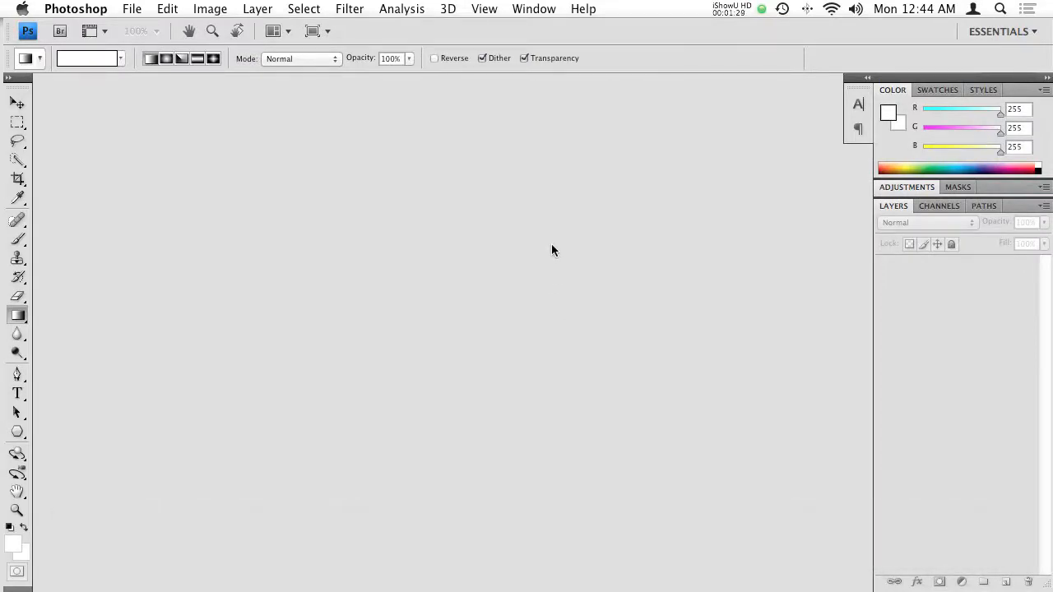
key("super+n")
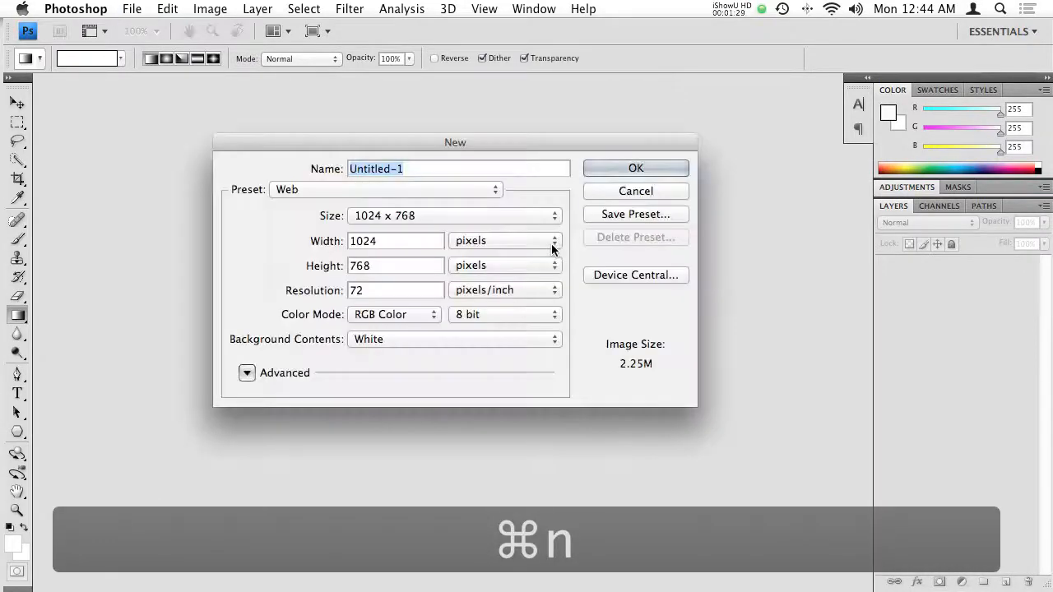
left_click(307, 191)
left_click(309, 193)
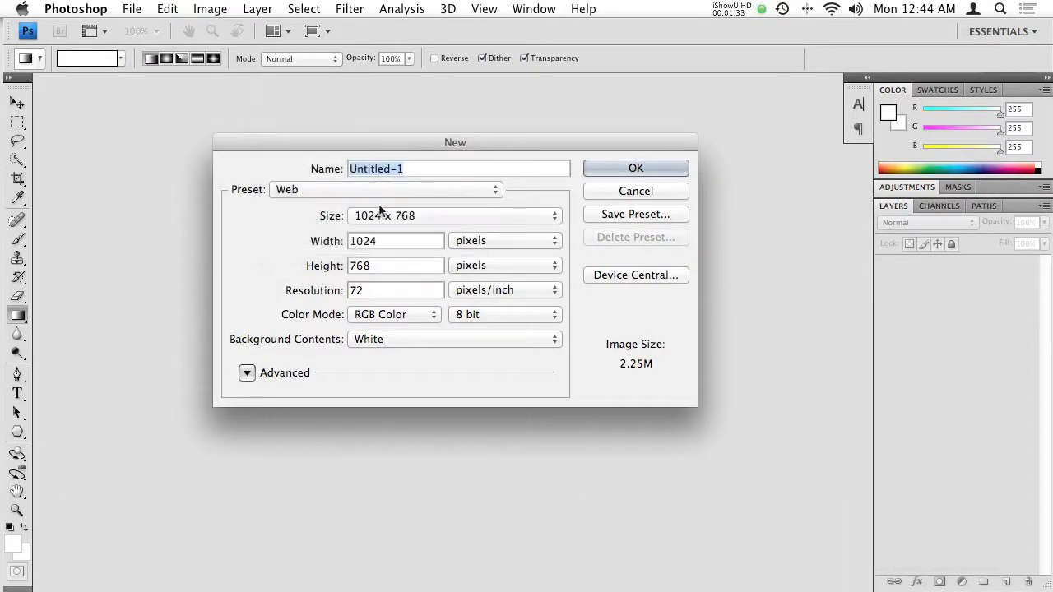
left_click(382, 217)
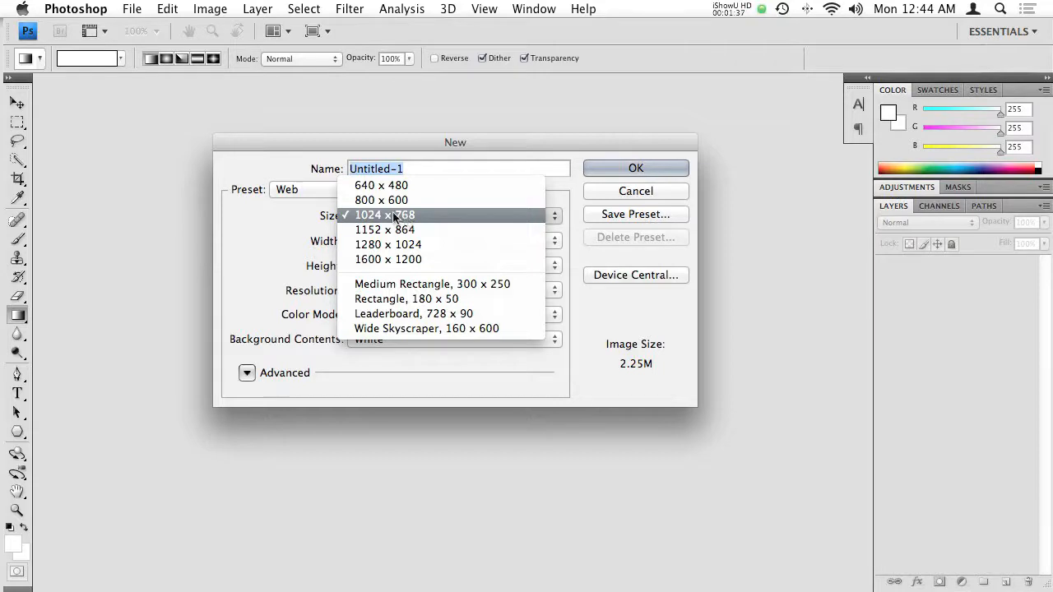
left_click(396, 217)
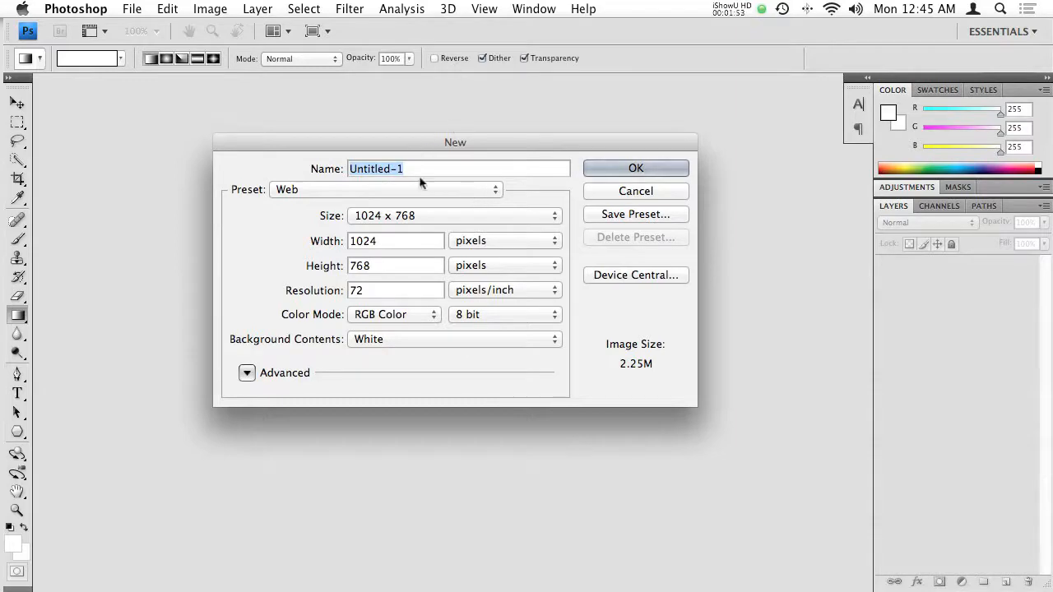
left_click(364, 218)
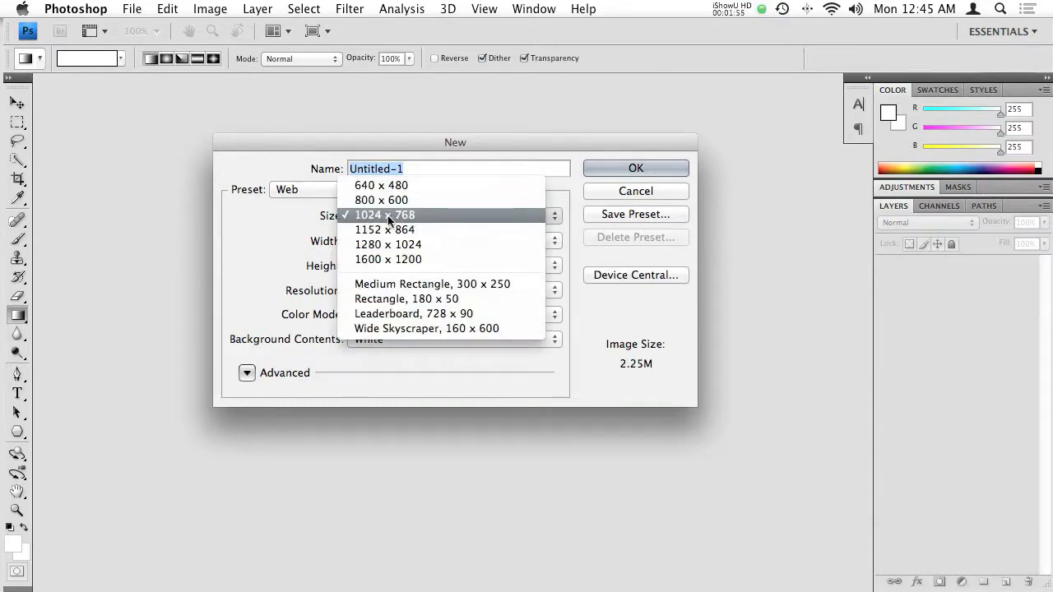
left_click(311, 212)
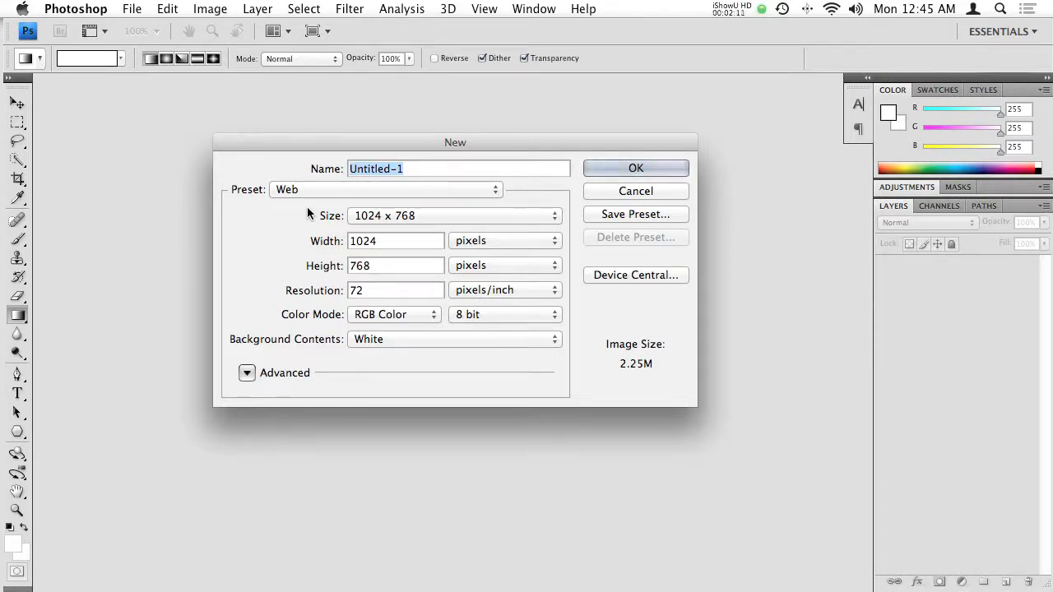
double_click(366, 265)
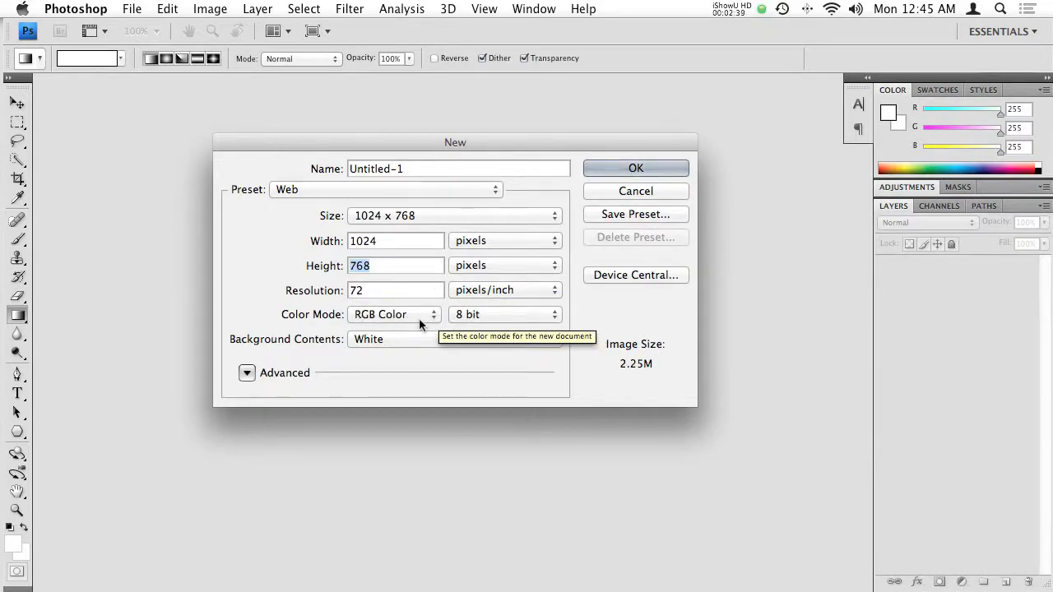
left_click(382, 339)
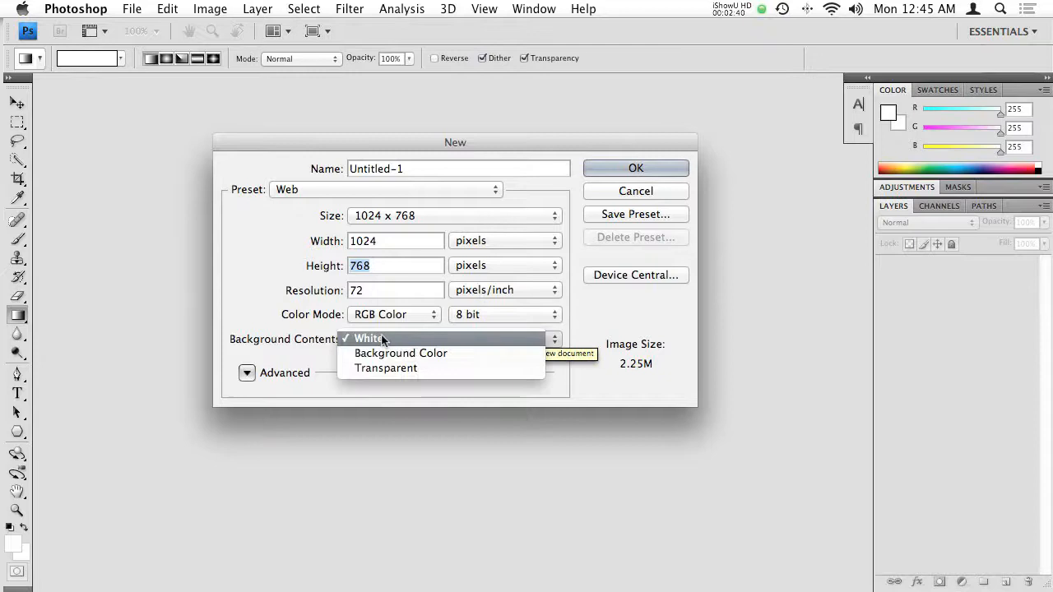
left_click(600, 171)
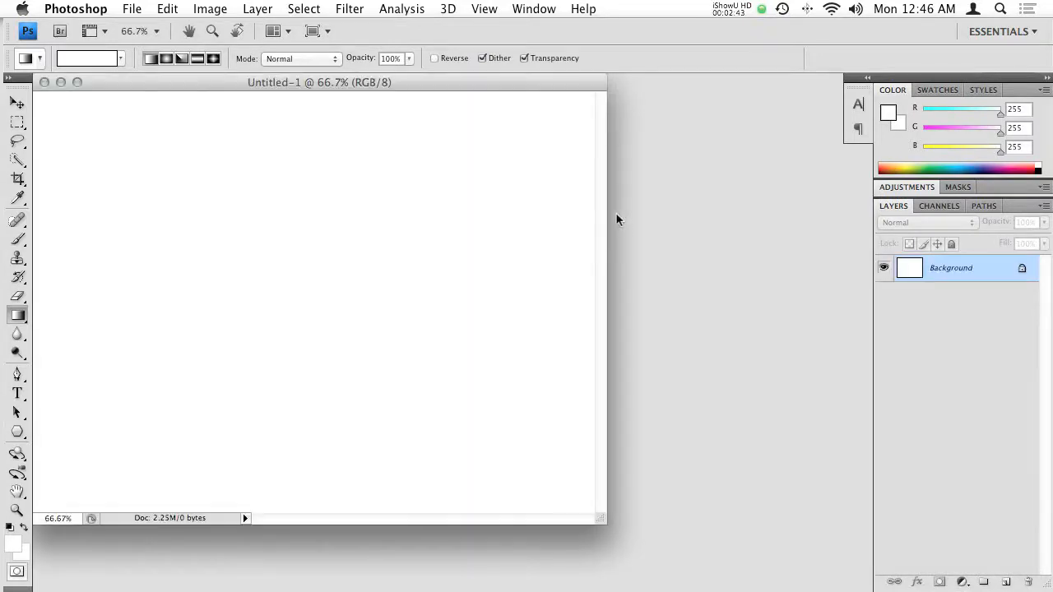
- Switch to the Finder desktop and open sketch.jpg with Adobe Photoshop CS4
left_click(729, 160)
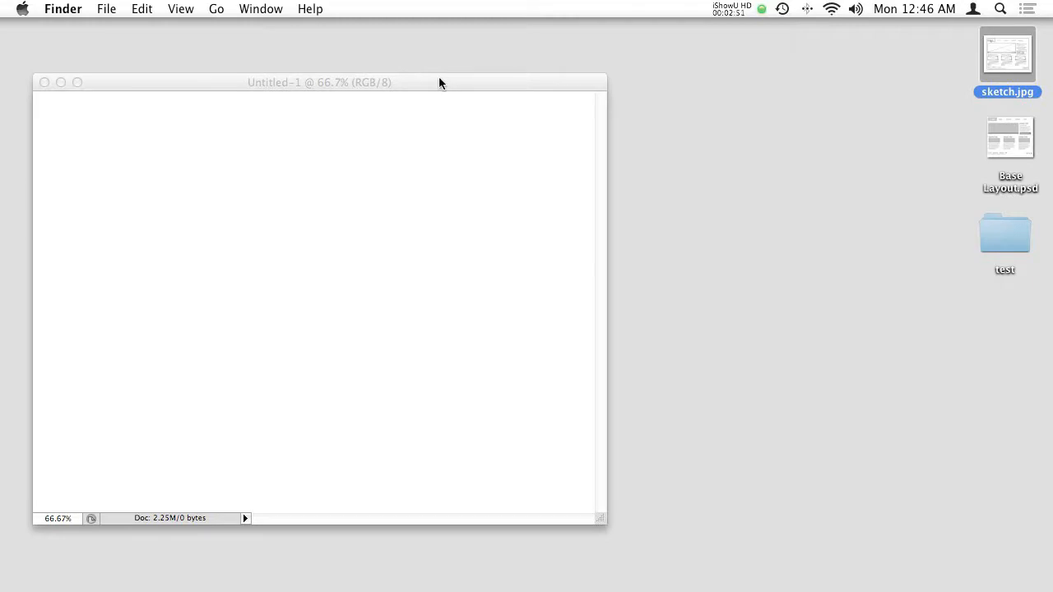
right_click(1005, 61)
mouse_move(946, 80)
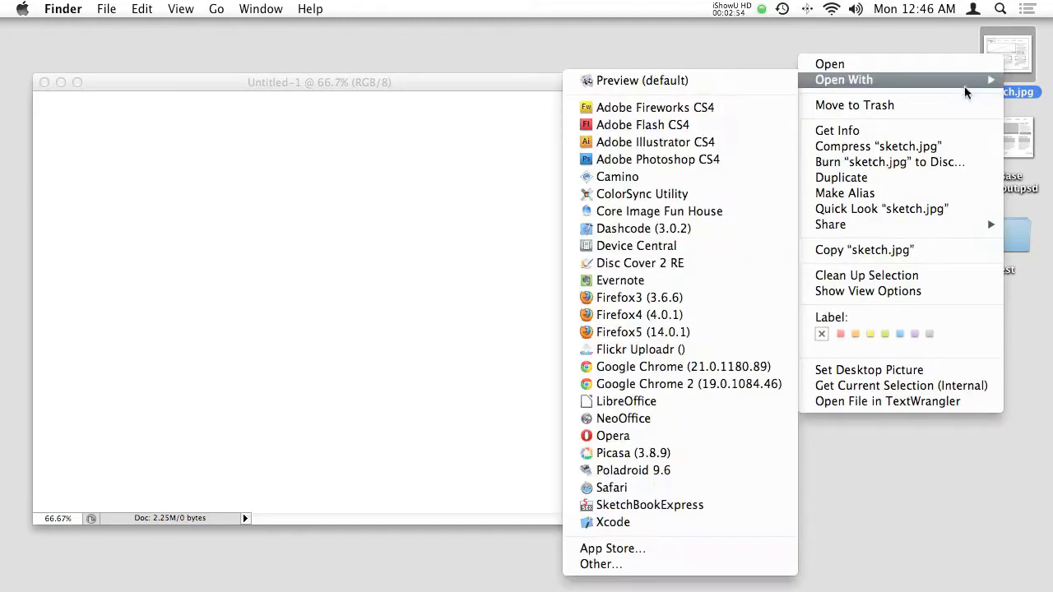
left_click(666, 161)
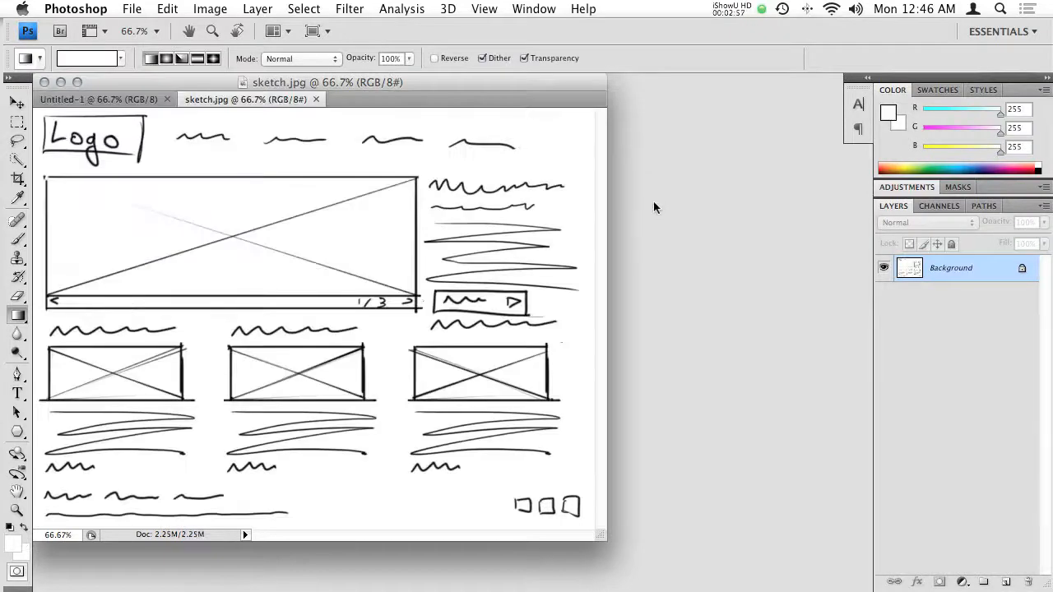
- Copy the entire sketch into the Untitled-1 document as a new layer and display it in full screen mode with the menu bar
key("super+a")
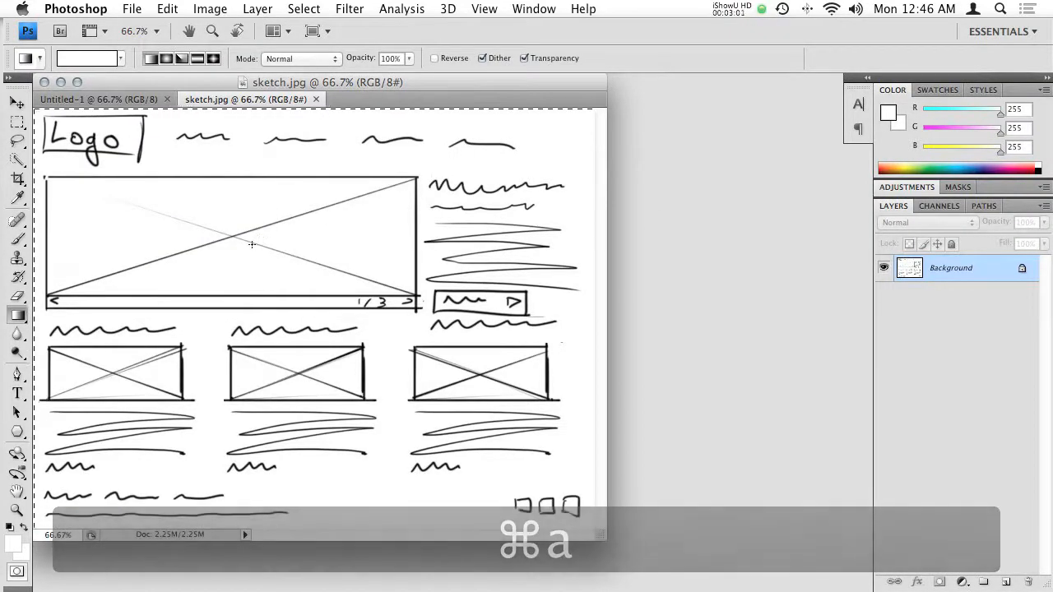
key("super+c")
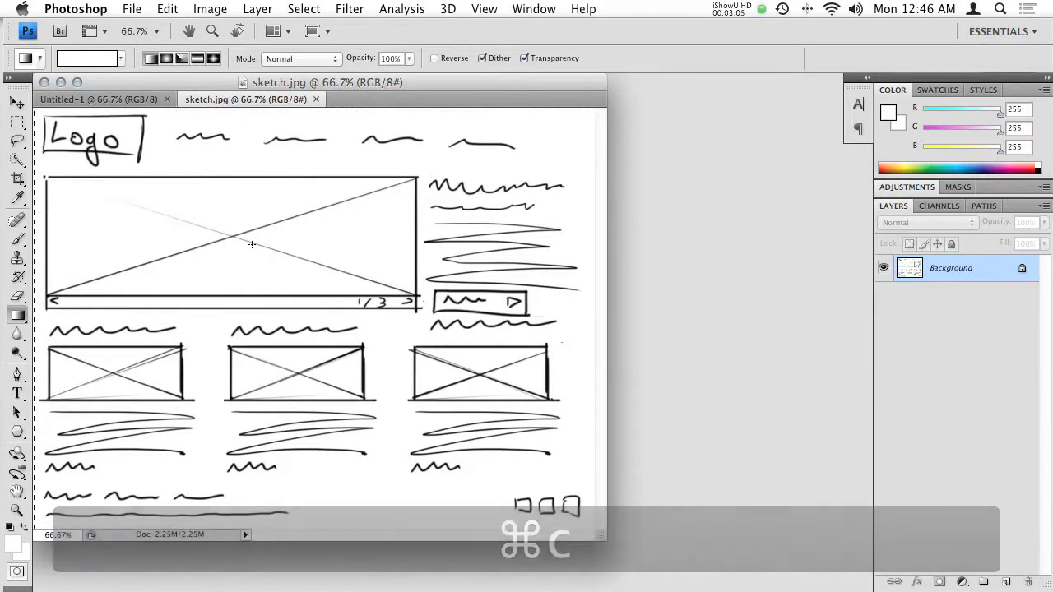
left_click(144, 100)
key("super+v")
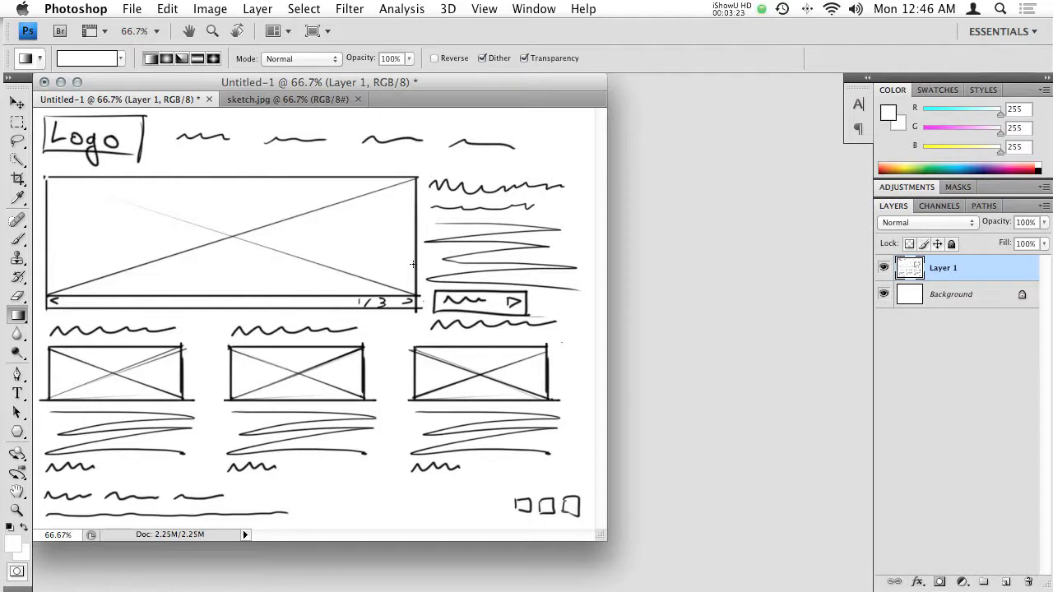
left_click_drag(452, 81, 494, 95)
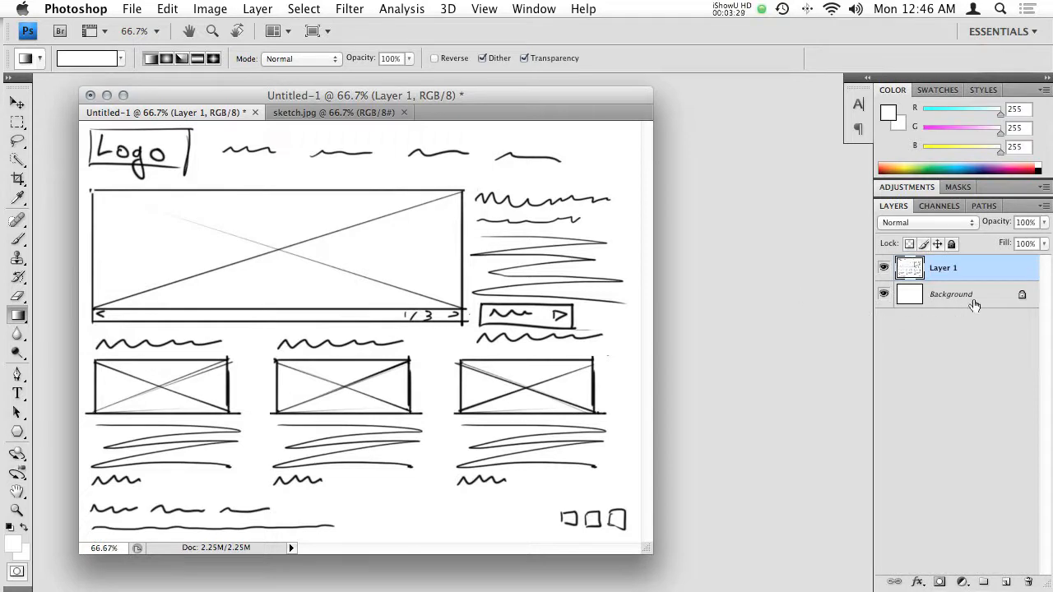
key("f")
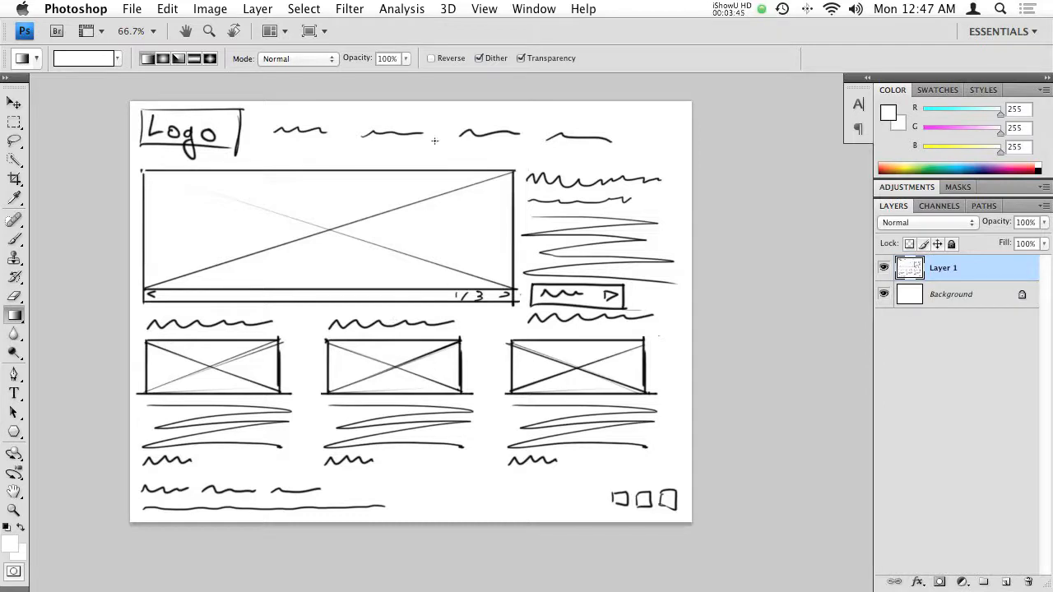
- Enlarge the sketch layer beyond the canvas edges with Free Transform
key("super+t")
left_click_drag(131, 103, 130, 196)
key("Return")
mouse_move(357, 455)
left_mouse_down()
mouse_move(412, 149)
mouse_move(382, 25)
left_mouse_up()
left_click_drag(399, 252, 458, 326)
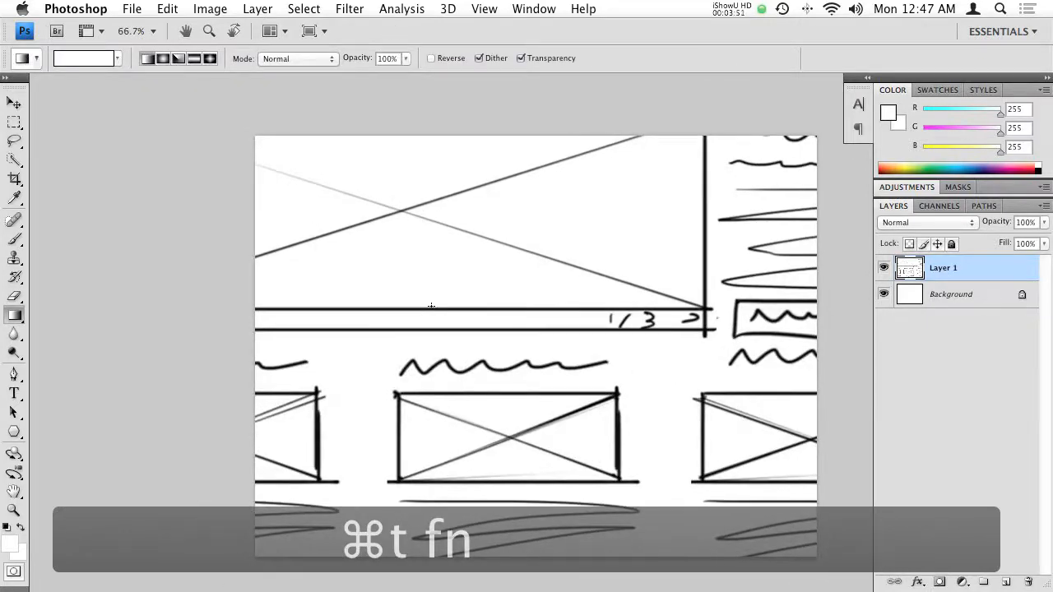
left_click_drag(459, 199, 548, 250)
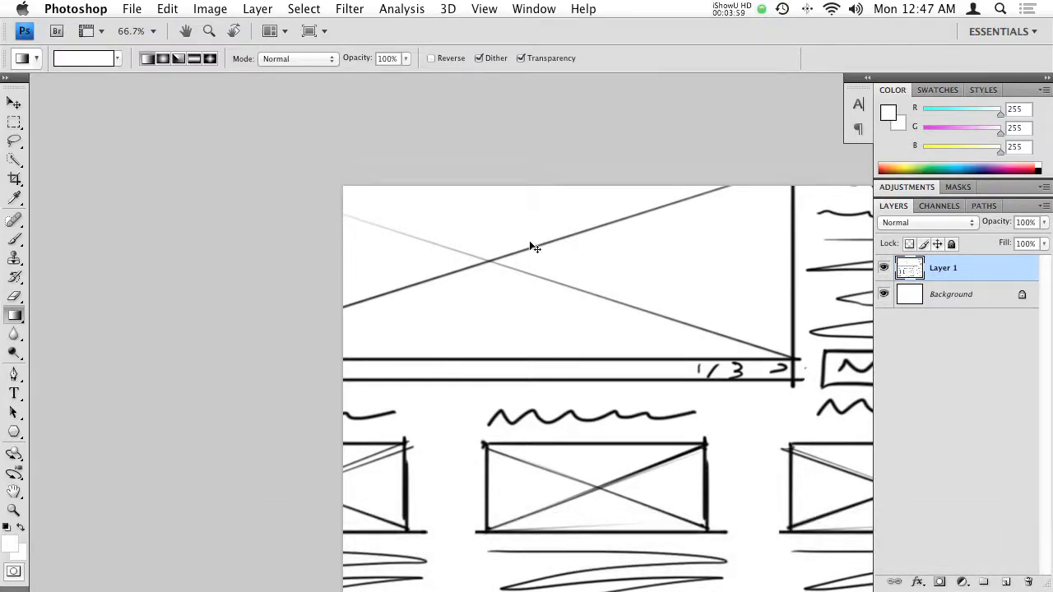
key("super+t")
left_click_drag(492, 248, 548, 392)
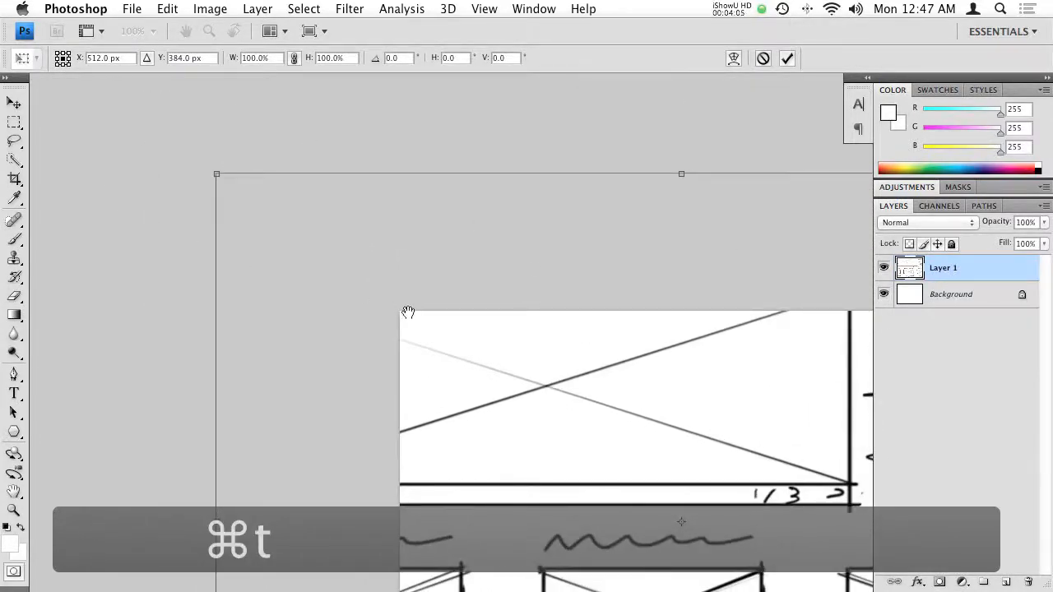
left_click_drag(411, 313, 319, 228)
left_click_drag(433, 235, 367, 265)
key("Escape")
- Check the oversized sketch layer's transform handles in standard screen mode, and return to full screen mode with the menu bar
key("f")
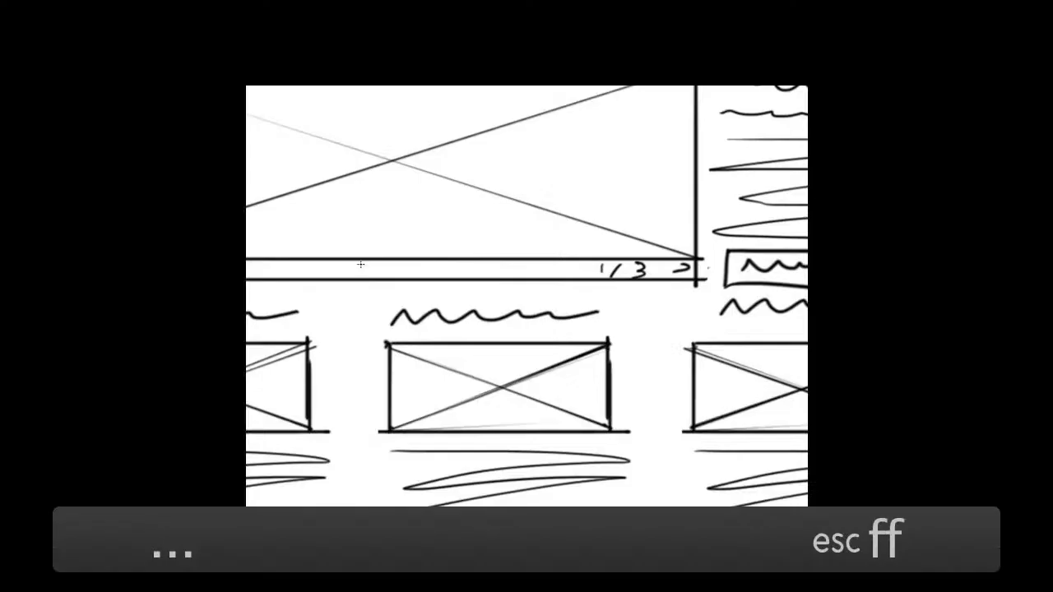
key("f")
left_click_drag(384, 97, 452, 98)
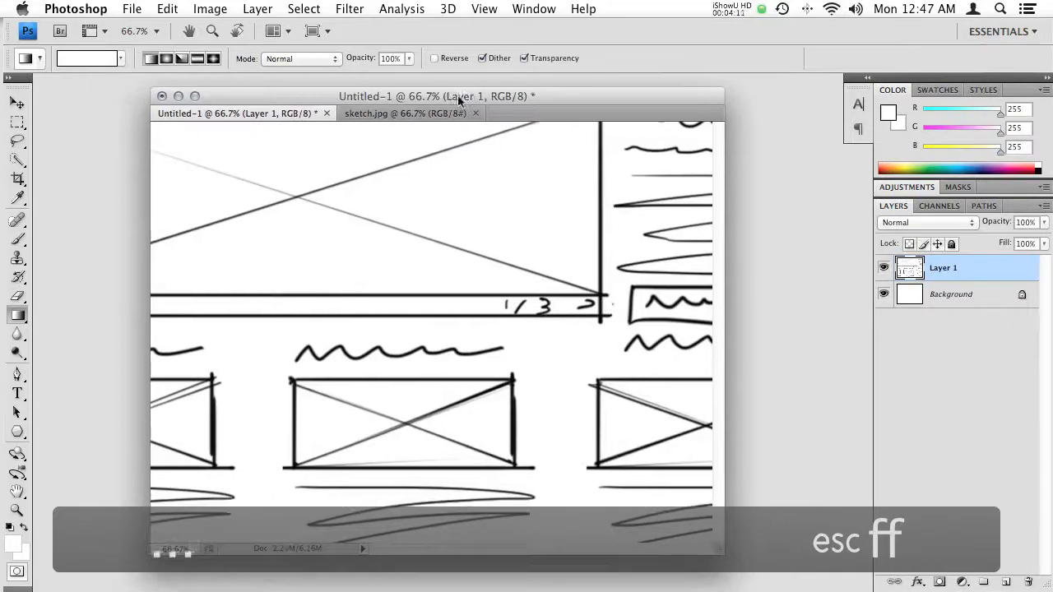
key("super+t")
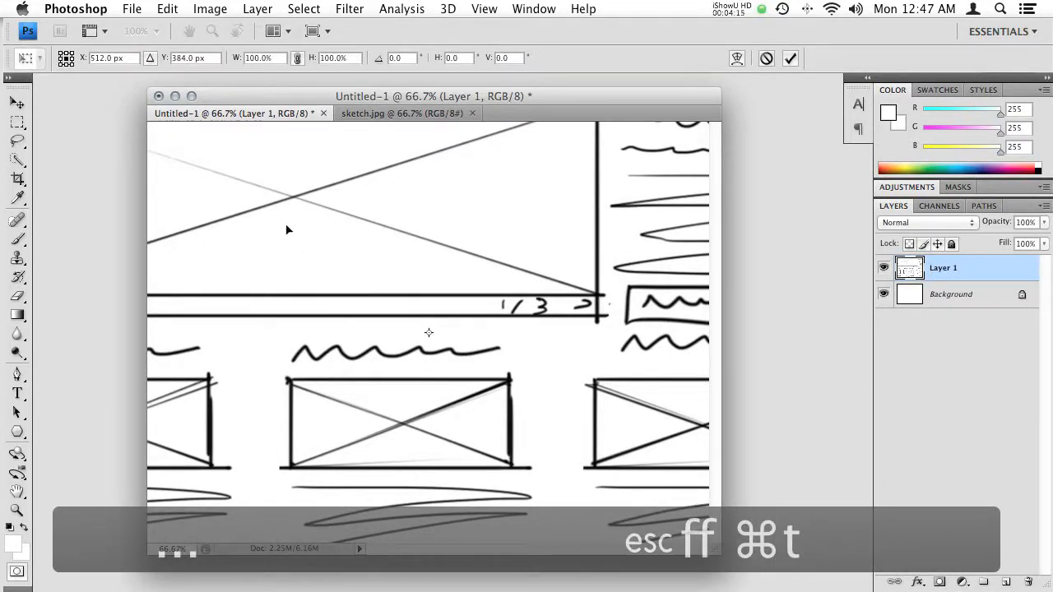
key("f")
key("Escape")
key("f")
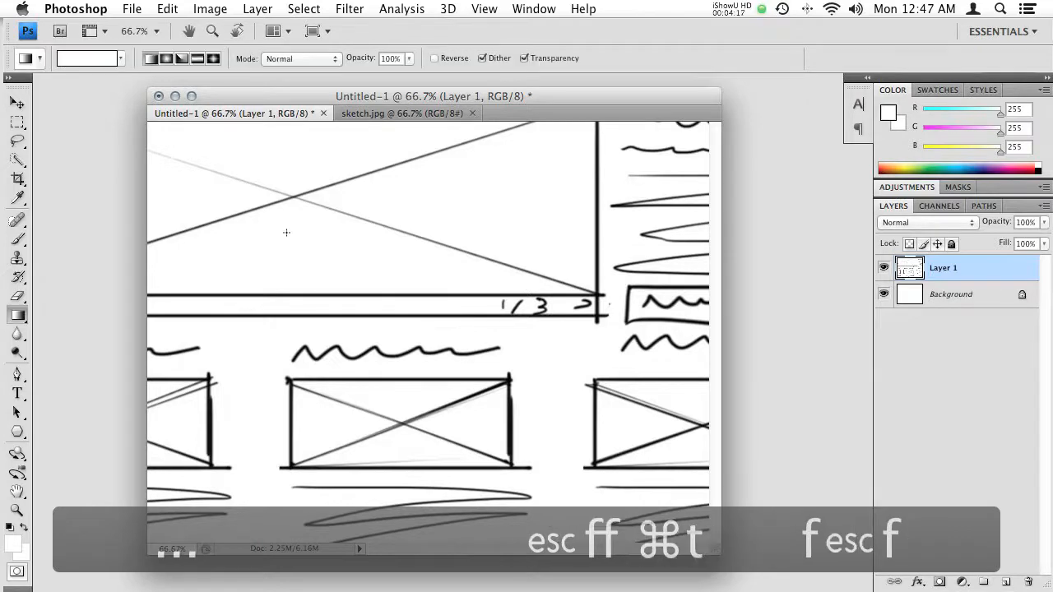
- Scale the enlarged sketch layer proportionally around its centre to 60.4% with Free Transform so it fits the canvas
key("space")
left_click_drag(301, 239, 304, 288)
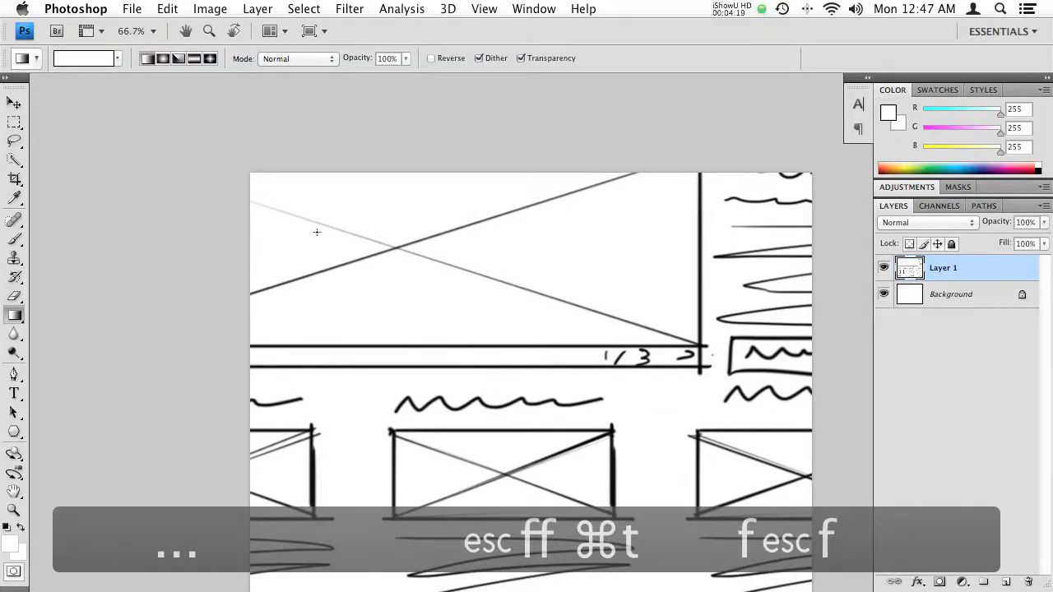
key("ctrl+t")
key("space")
left_click_drag(245, 222, 333, 296)
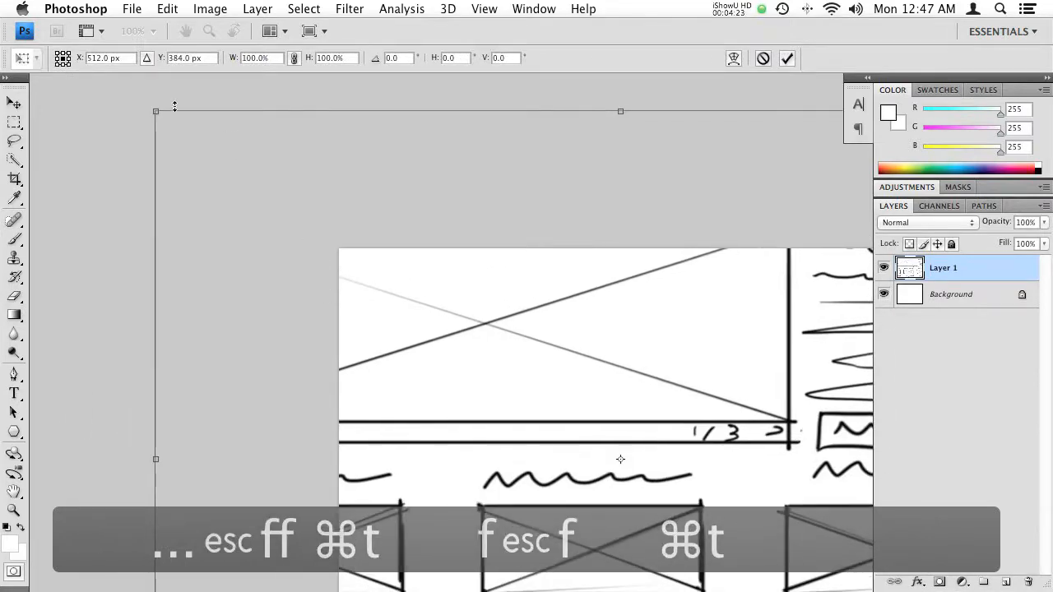
mouse_move(155, 110)
left_mouse_down()
mouse_move(305, 295)
mouse_move(345, 325)
mouse_move(327, 321)
mouse_move(347, 307)
mouse_move(230, 151)
left_mouse_up()
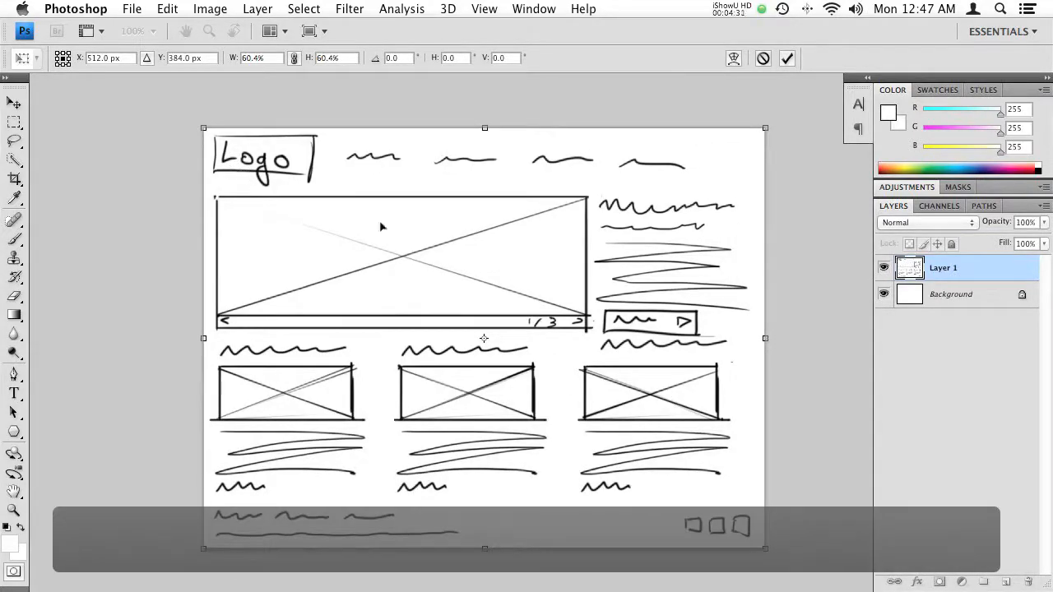
left_click_drag(329, 261, 277, 233)
key("g")
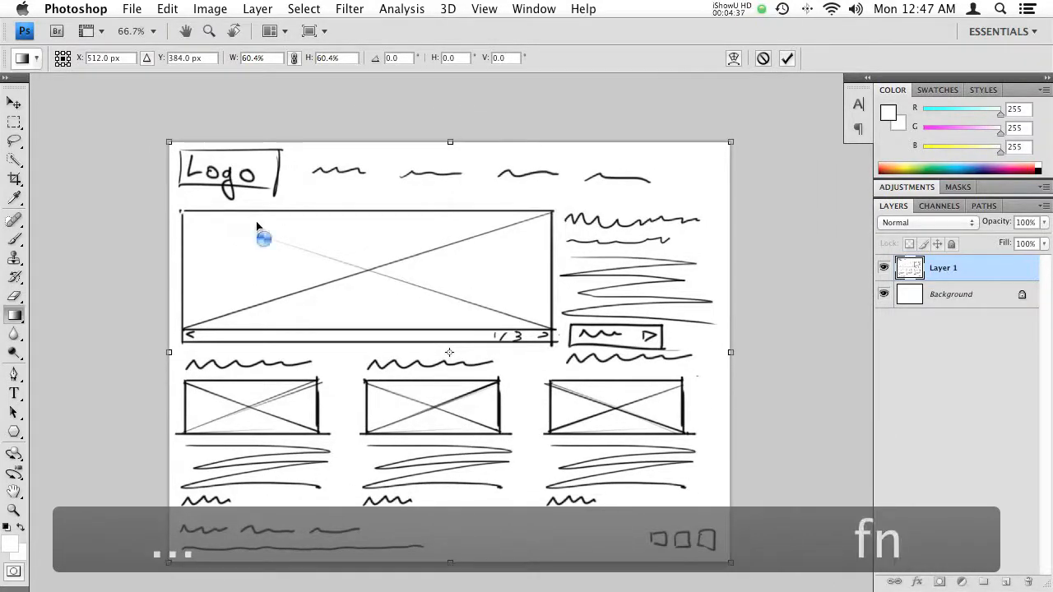
- Shrink the sketch layer about its centre to 31.2% with Free Transform, and enlarge it back to canvas size
key("super+t")
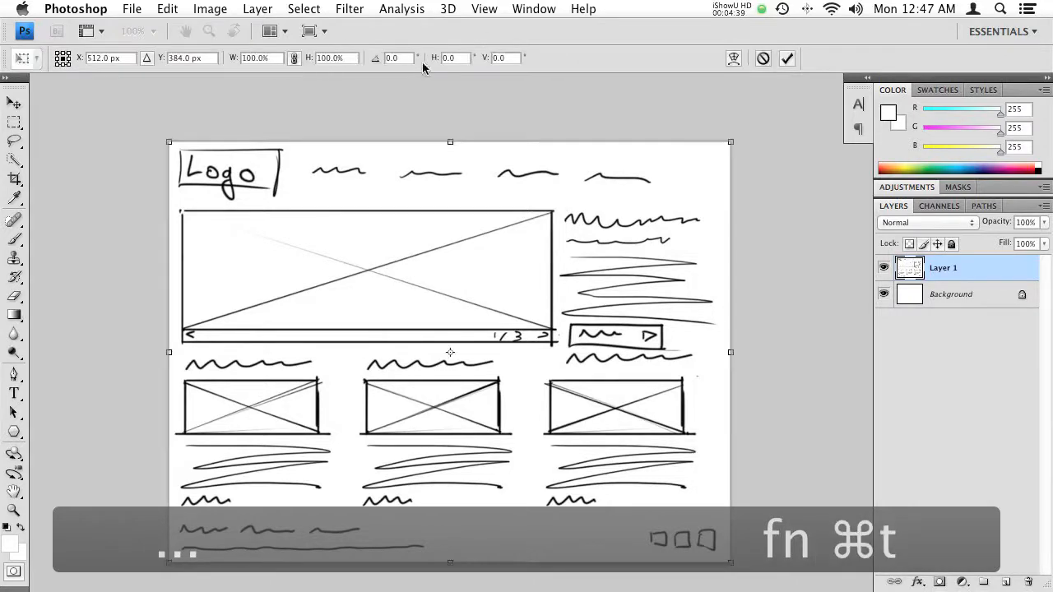
left_click_drag(169, 141, 363, 279)
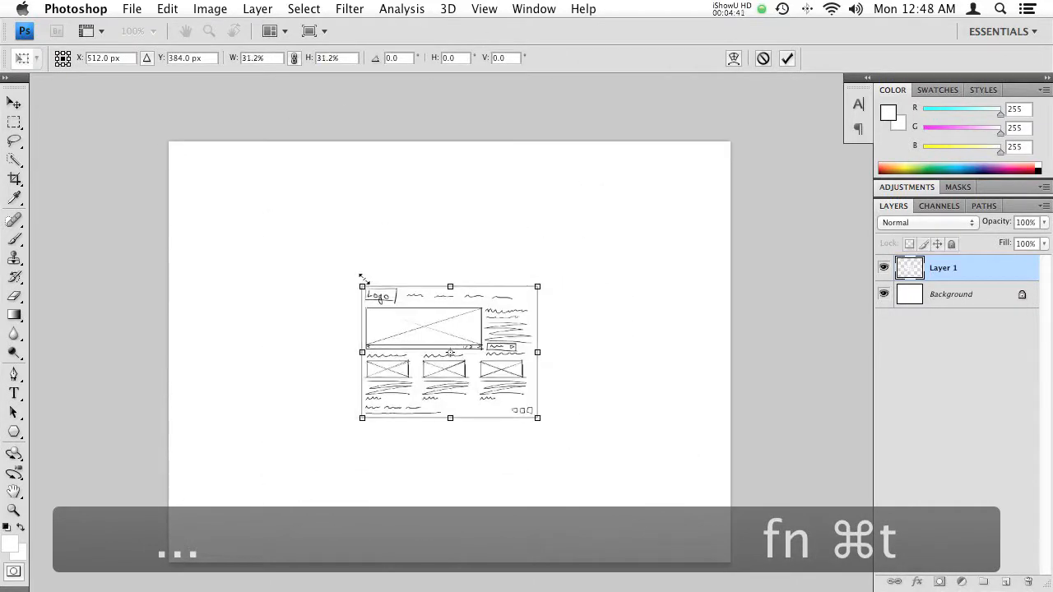
key("Return")
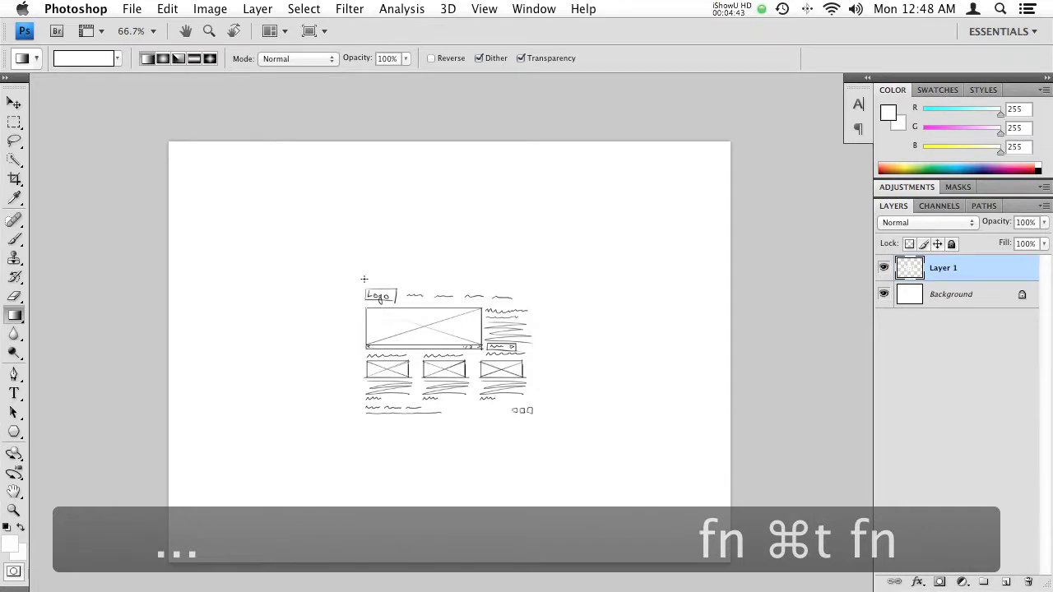
key("super+t")
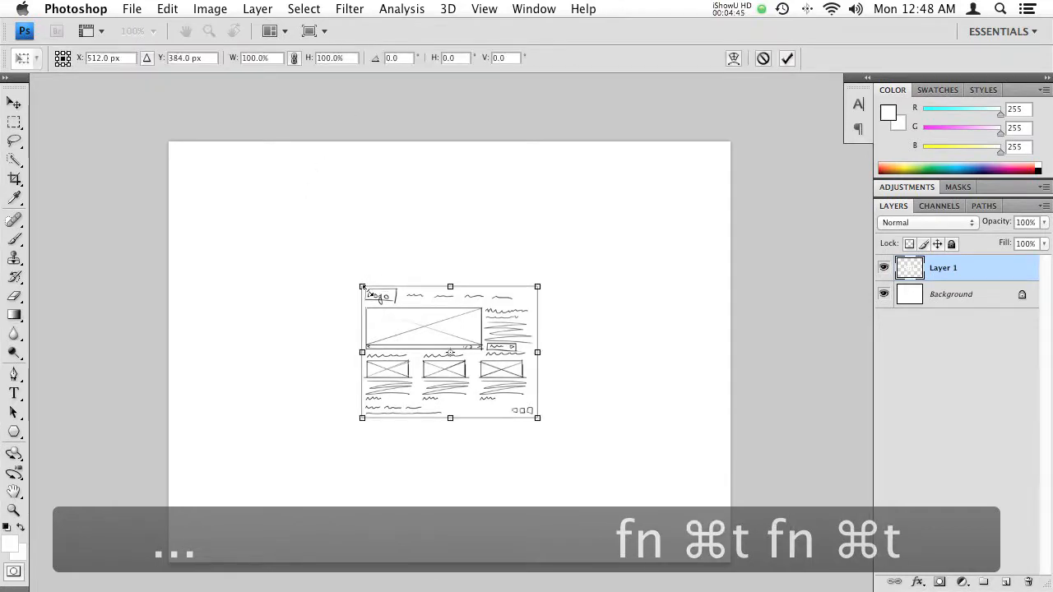
mouse_move(362, 287)
left_mouse_down()
mouse_move(174, 174)
mouse_move(162, 155)
left_mouse_up()
key("Return")
- Undo the shrinking and re-enlarging of the sketch layer
key("g")
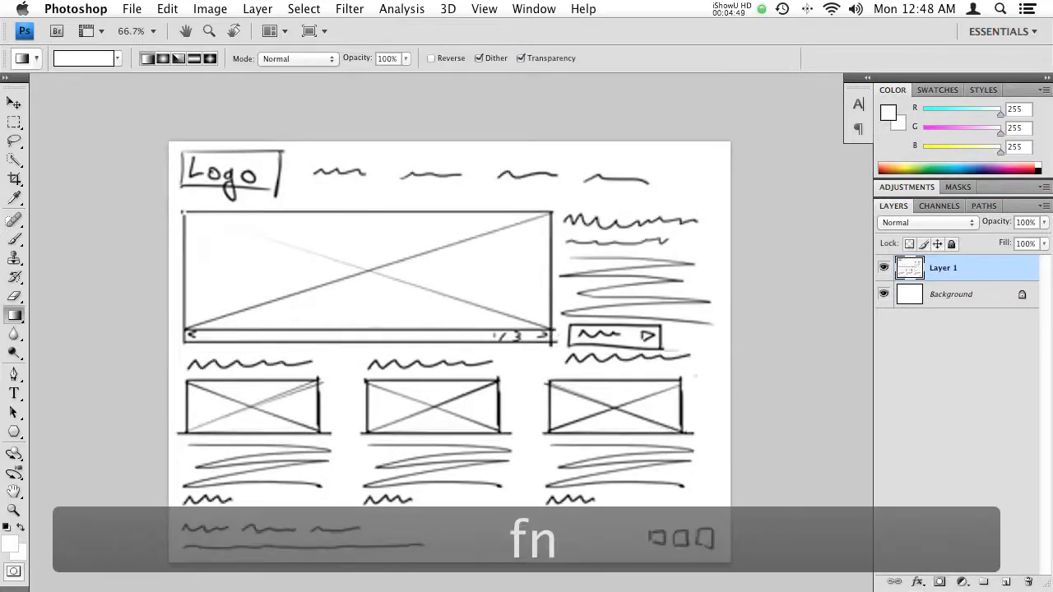
key("alt+super+z")
key("alt+super+z")
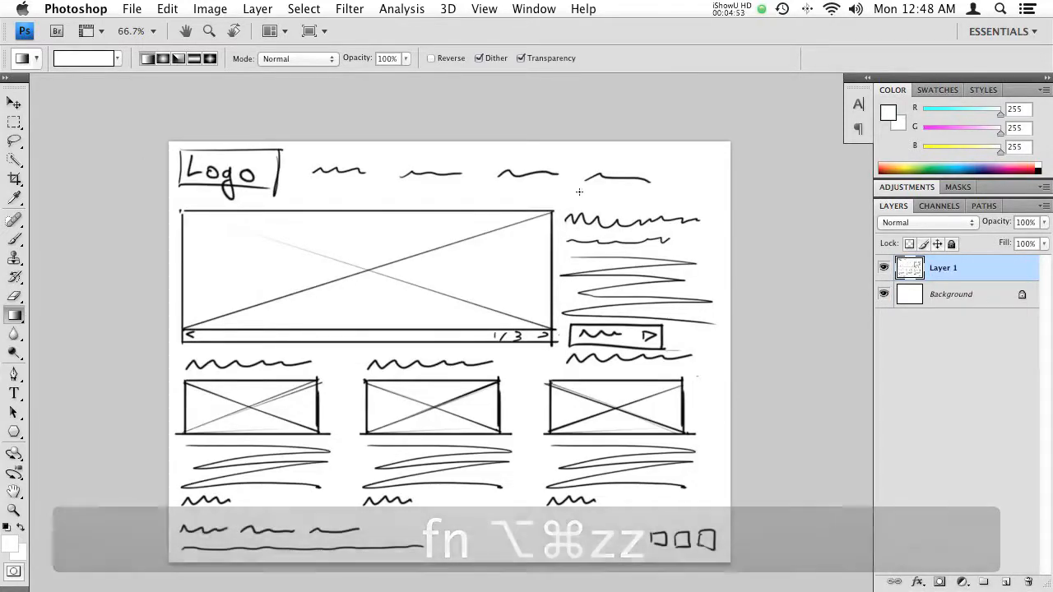
- Rename the sketch layer as Sketch and lock it completely
double_click(941, 269)
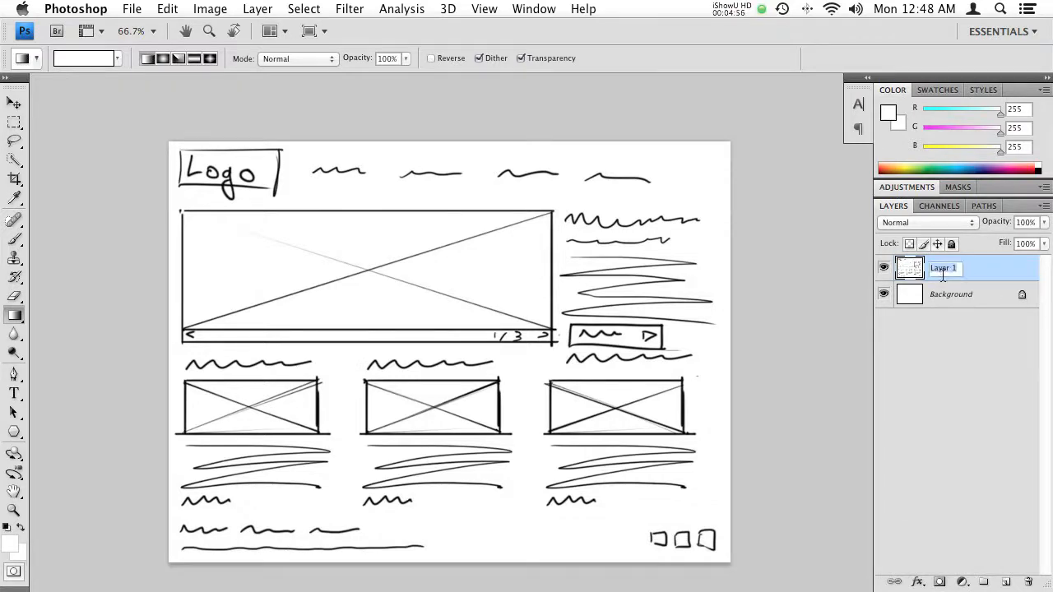
type("Sketch")
key("Return")
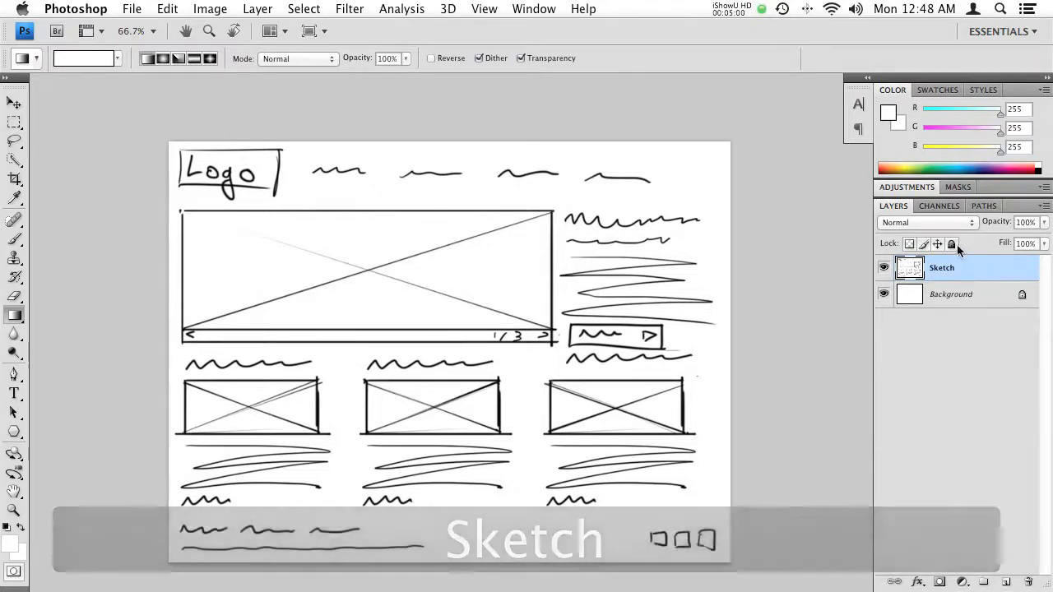
left_click(951, 245)
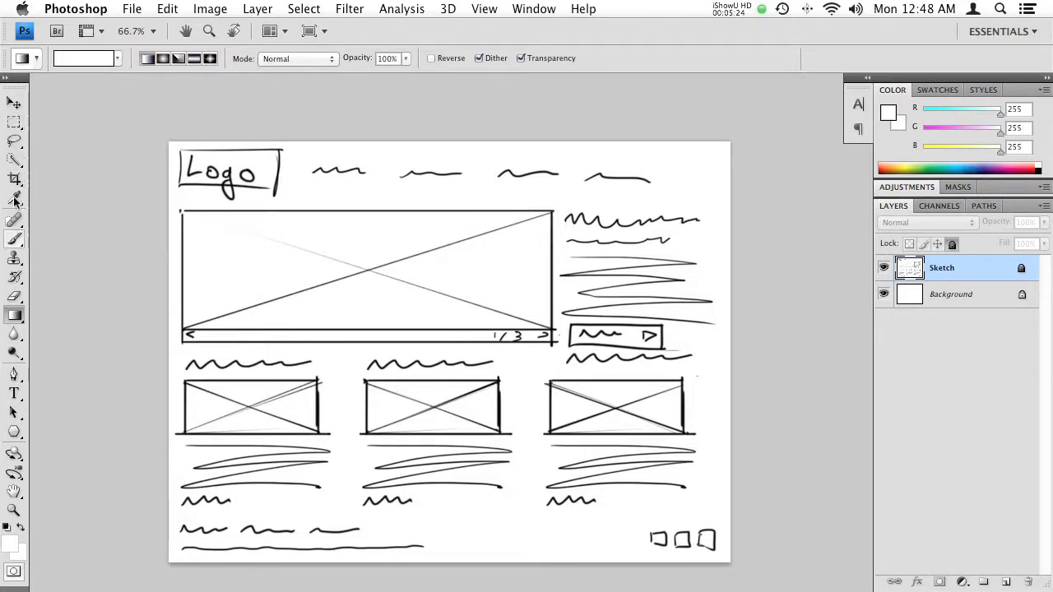
left_click(527, 10)
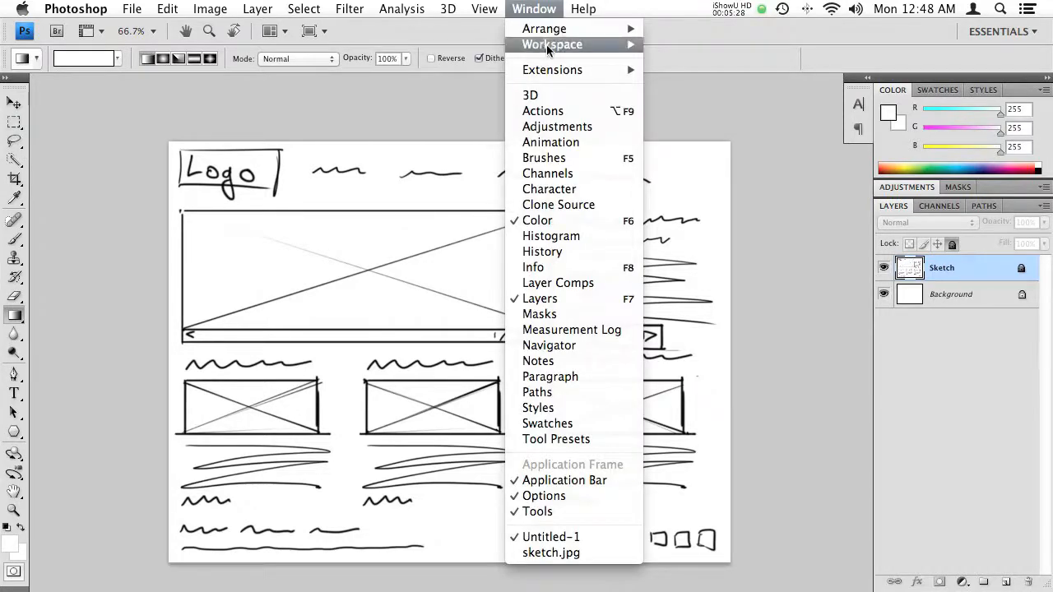
mouse_move(544, 45)
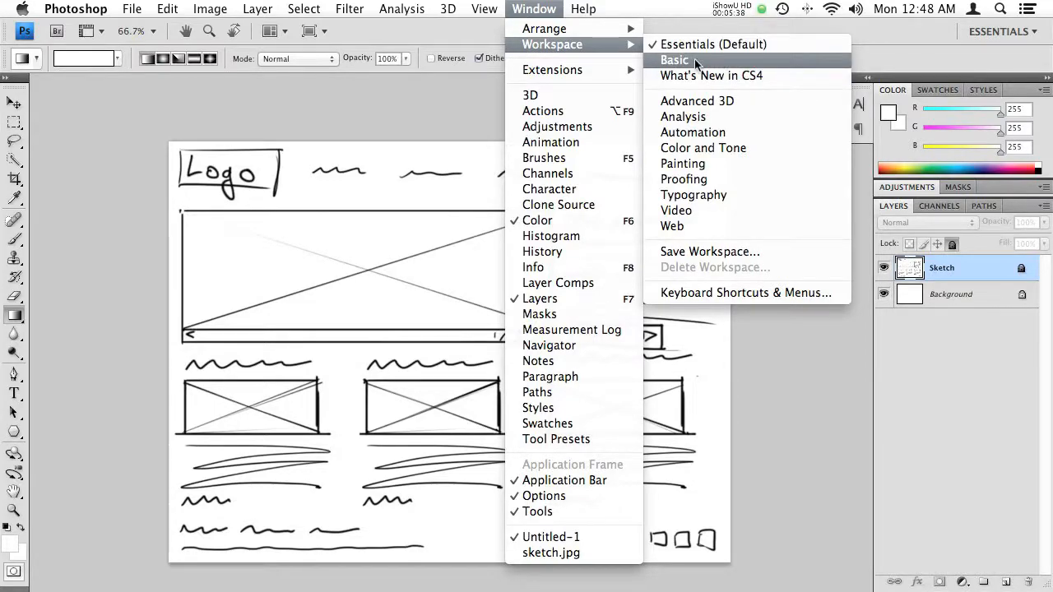
left_click(541, 12)
left_click(546, 13)
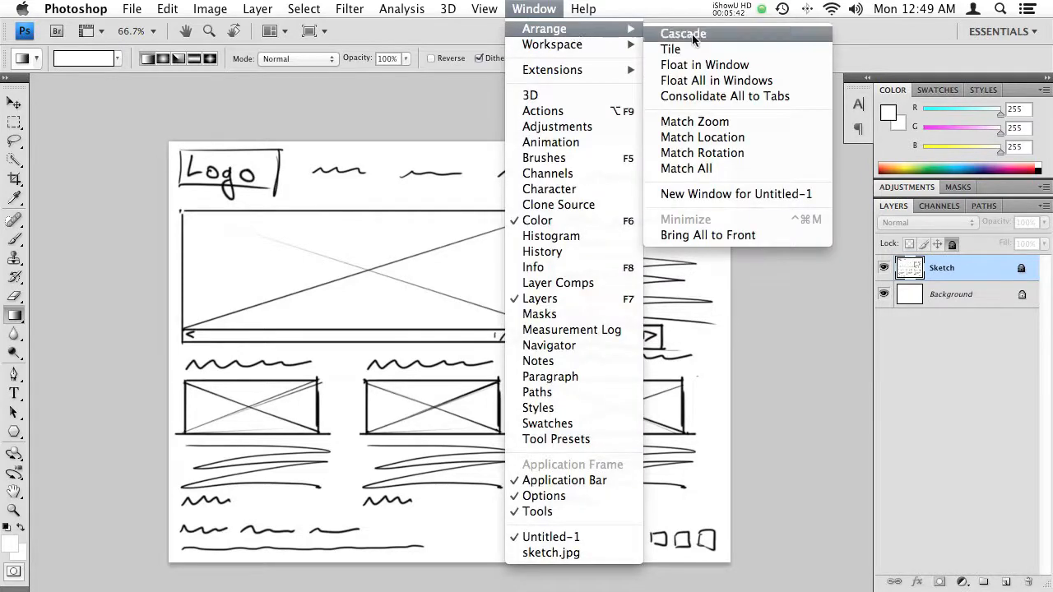
left_click(514, 6)
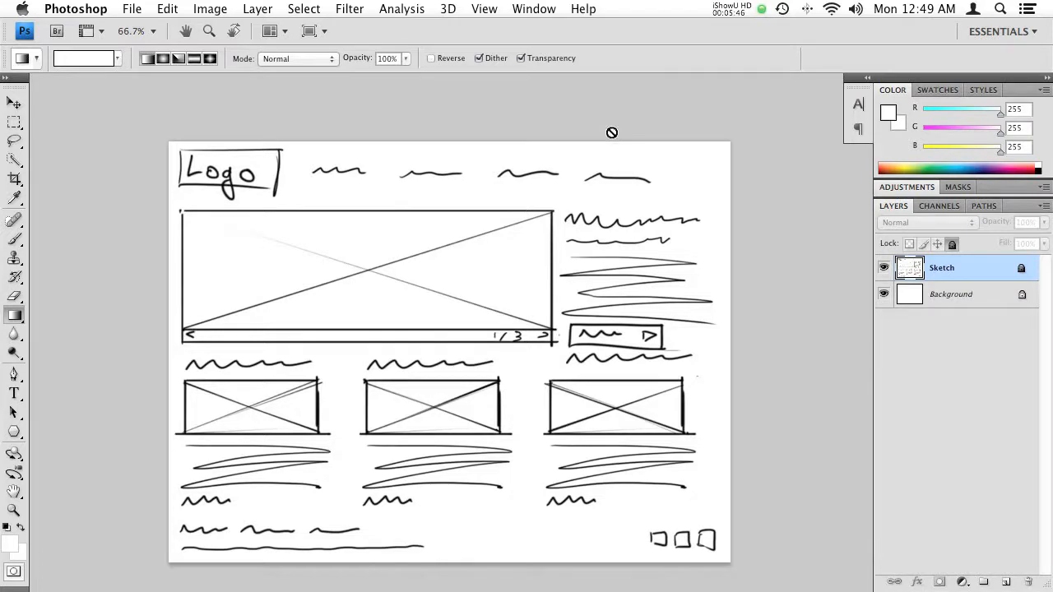
- Choose the Rectangle tool for drawing shapes and set its fill colour to light grey bebebe
left_click_drag(266, 189, 341, 146)
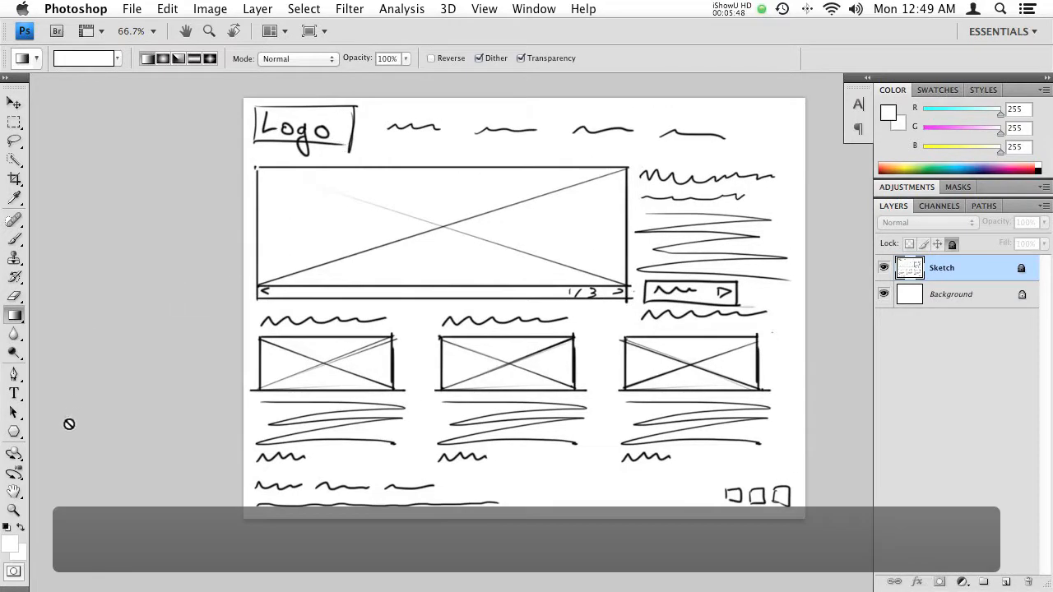
left_click(16, 436)
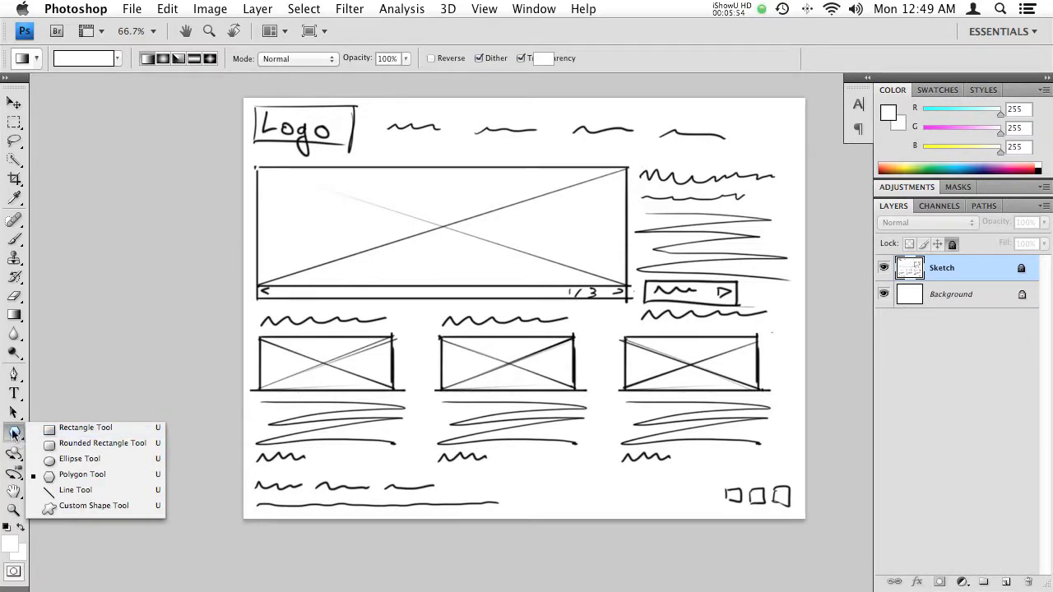
left_click(75, 429)
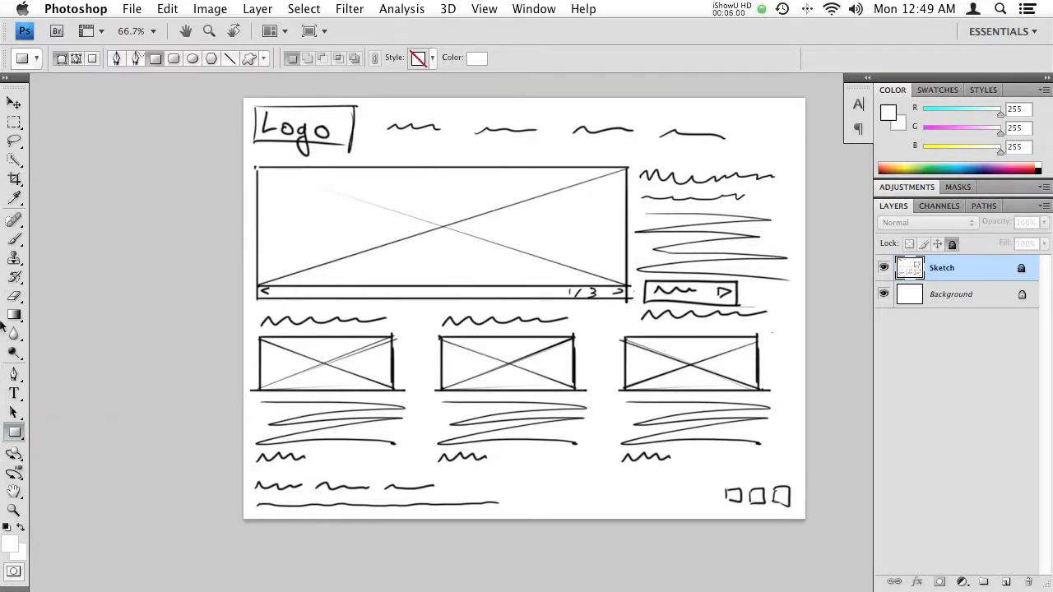
key("u")
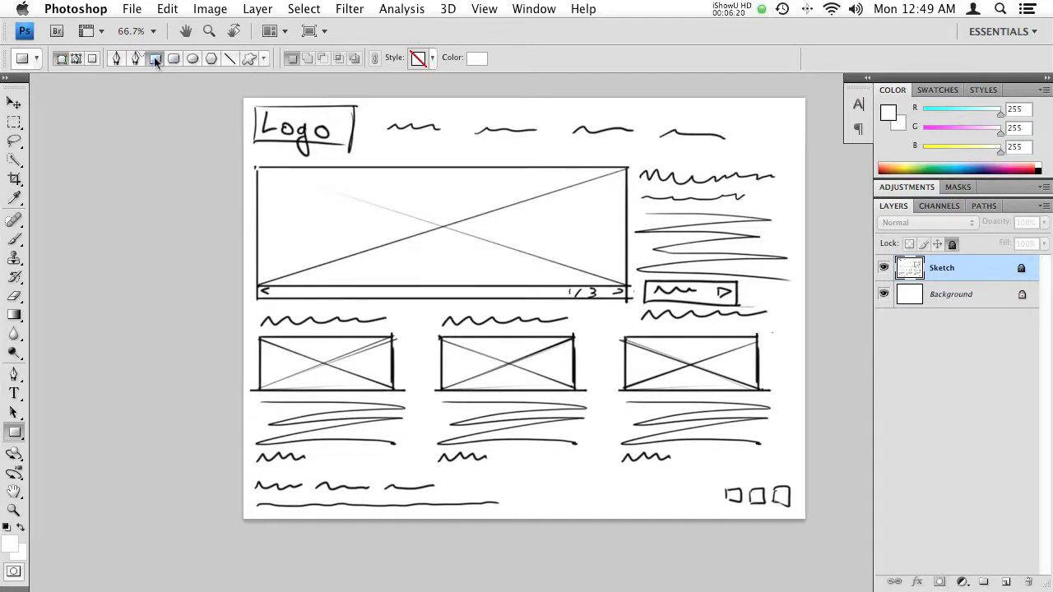
left_click(479, 63)
left_click_drag(451, 379, 378, 381)
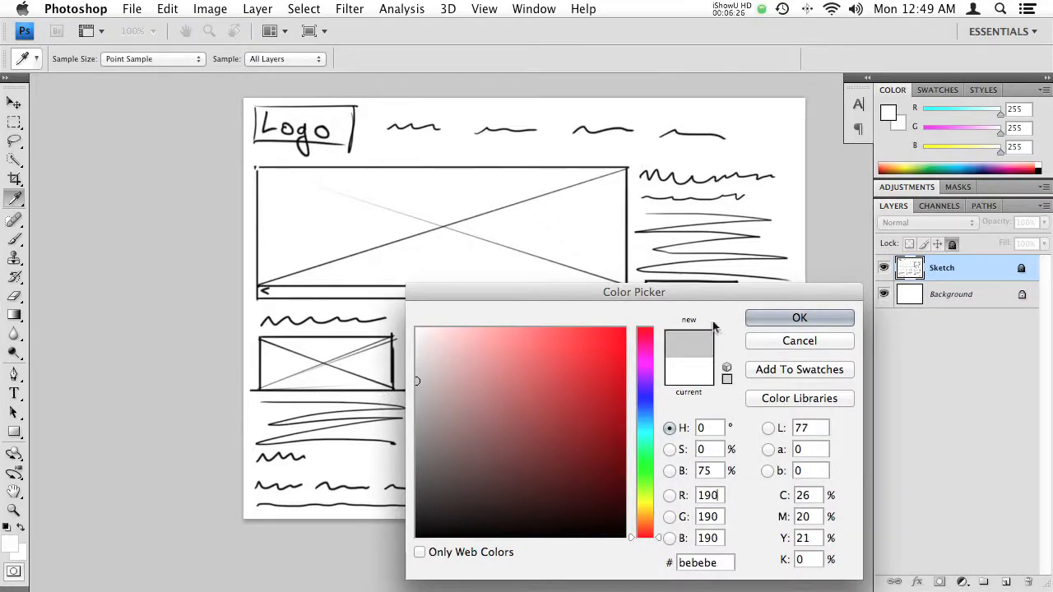
left_click(769, 319)
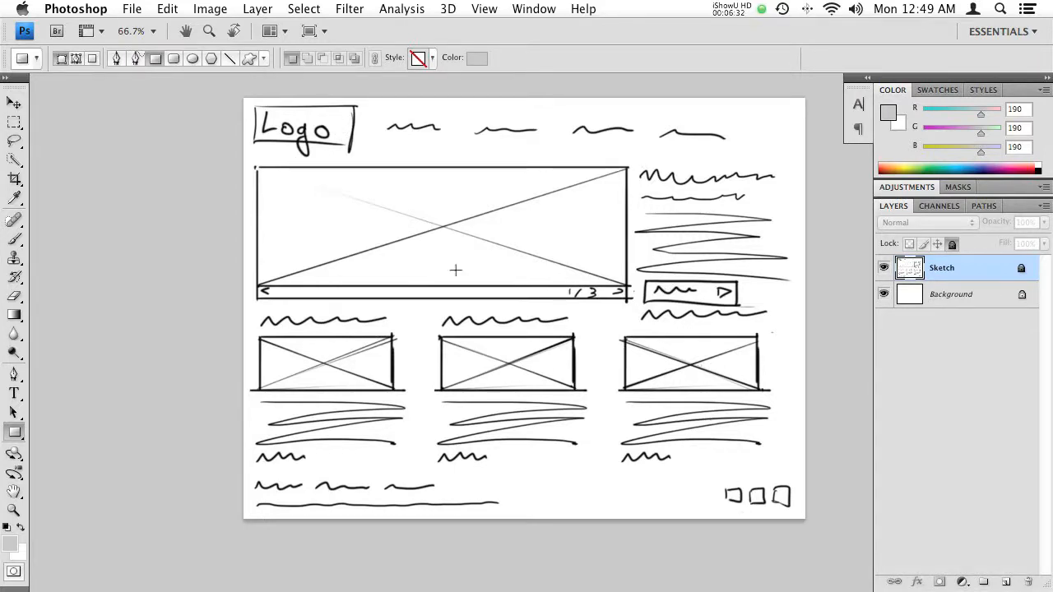
- Cover the sketched logo box with a rectangle shape layer named Logo in Multiply blend mode
left_click_drag(253, 105, 359, 147)
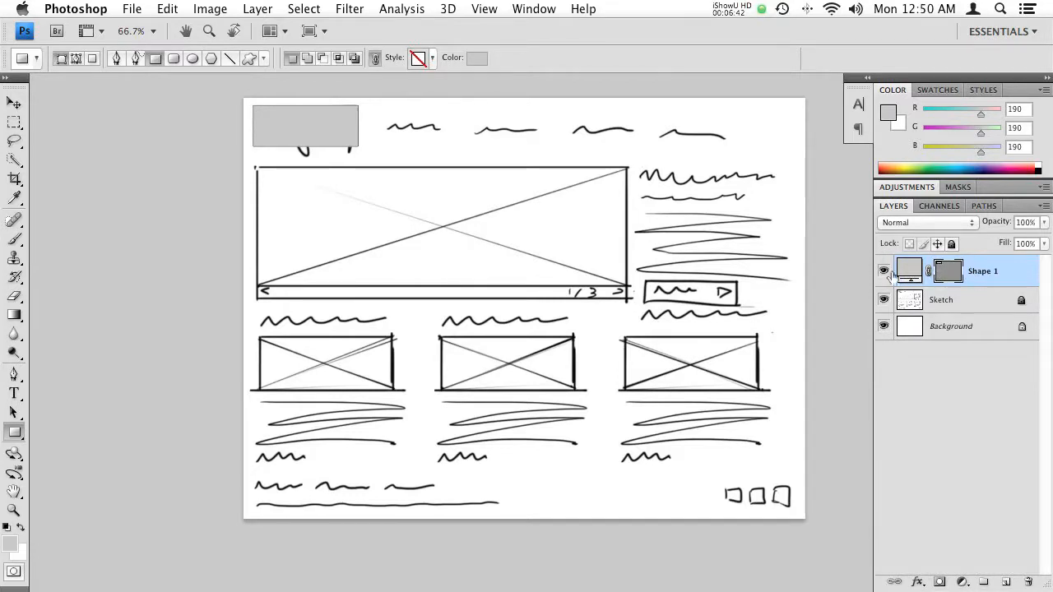
double_click(981, 273)
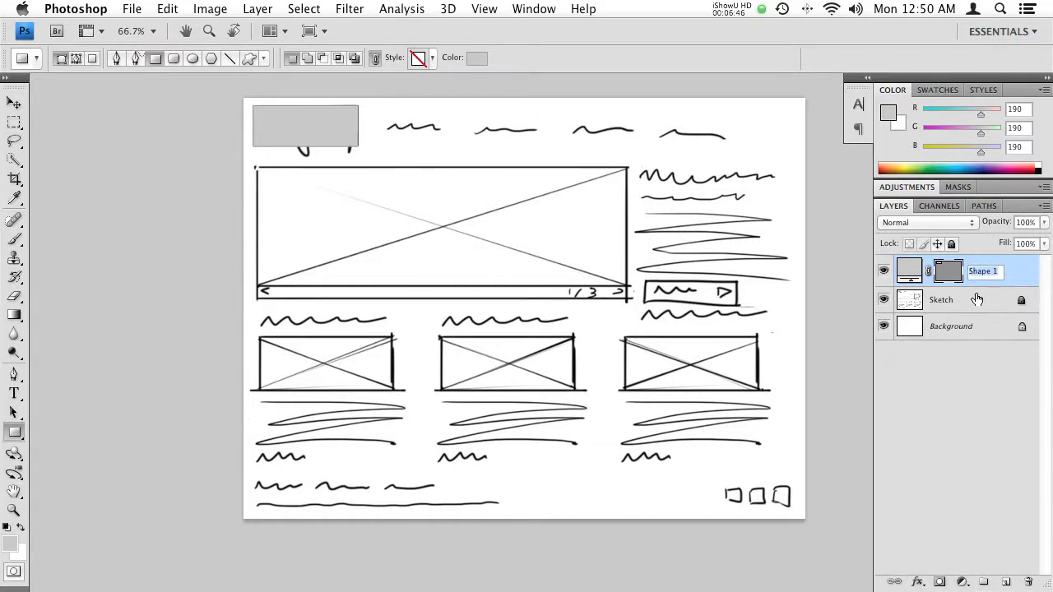
type("Logo")
key("Return")
left_click(902, 222)
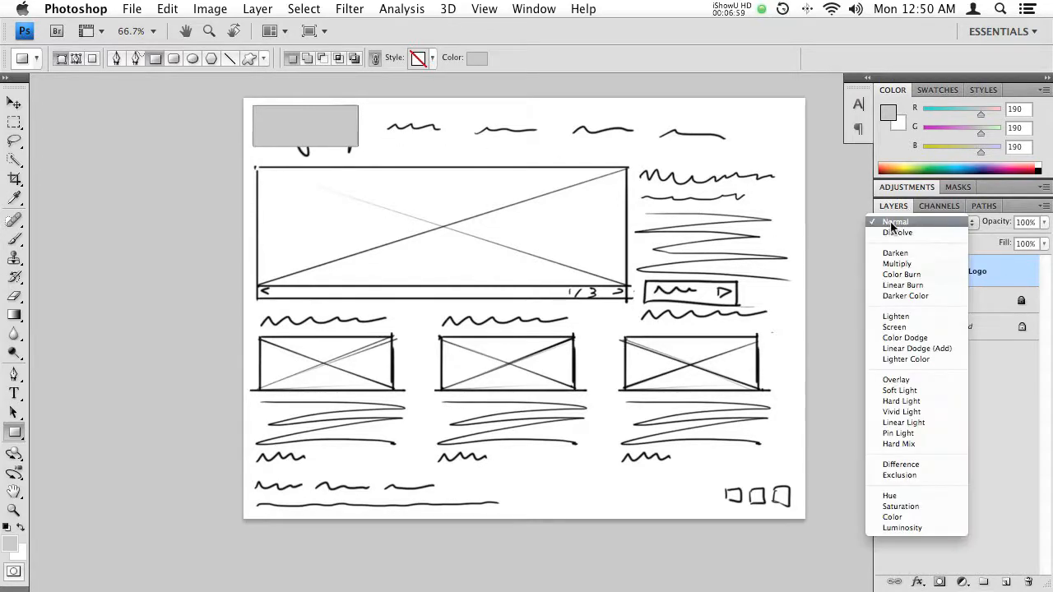
left_click(897, 263)
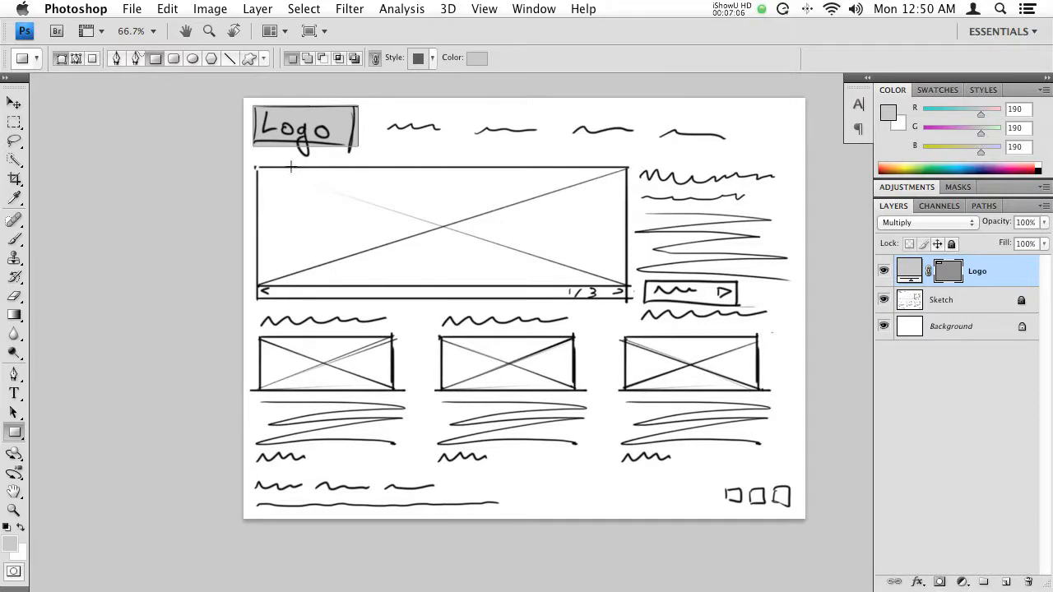
- Draw rectangles over the large image area, its navigation bar, the button beside it and the first small image box
mouse_move(255, 167)
left_mouse_down()
mouse_move(272, 194)
mouse_move(599, 305)
mouse_move(627, 300)
left_mouse_up()
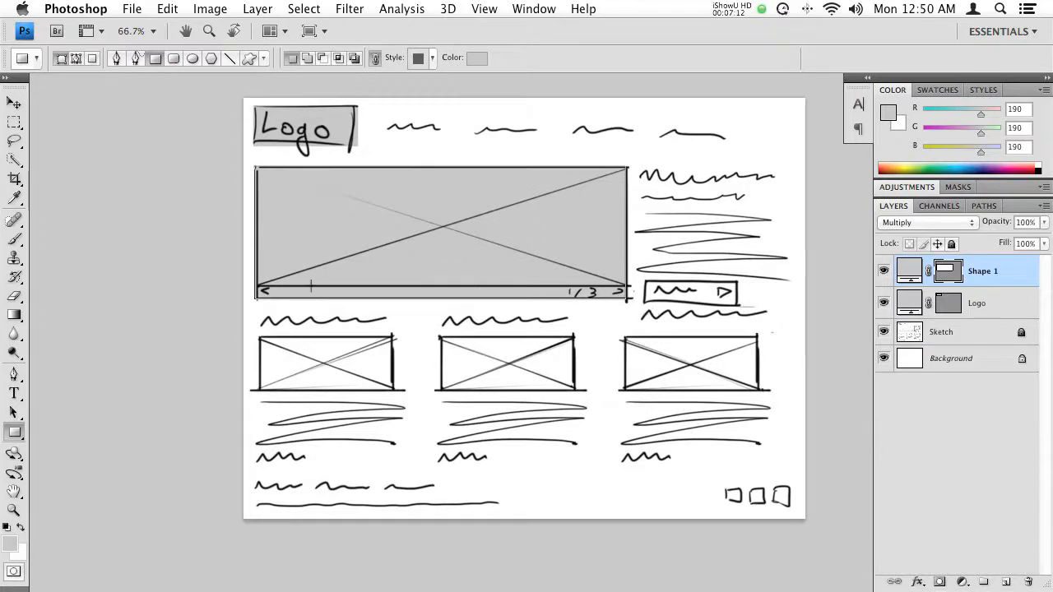
left_click_drag(257, 284, 628, 297)
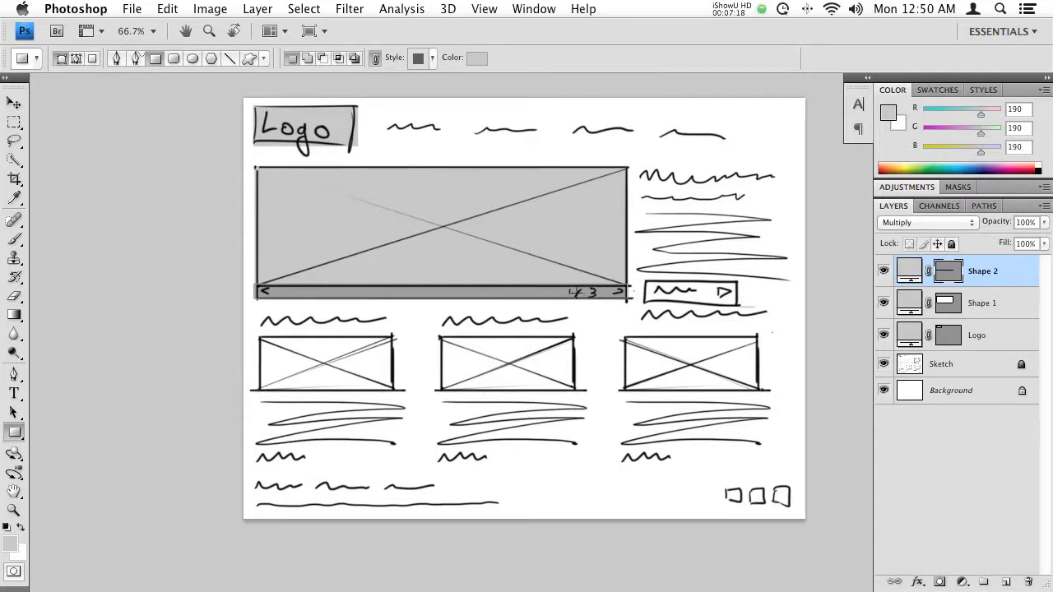
left_click_drag(643, 278, 757, 306)
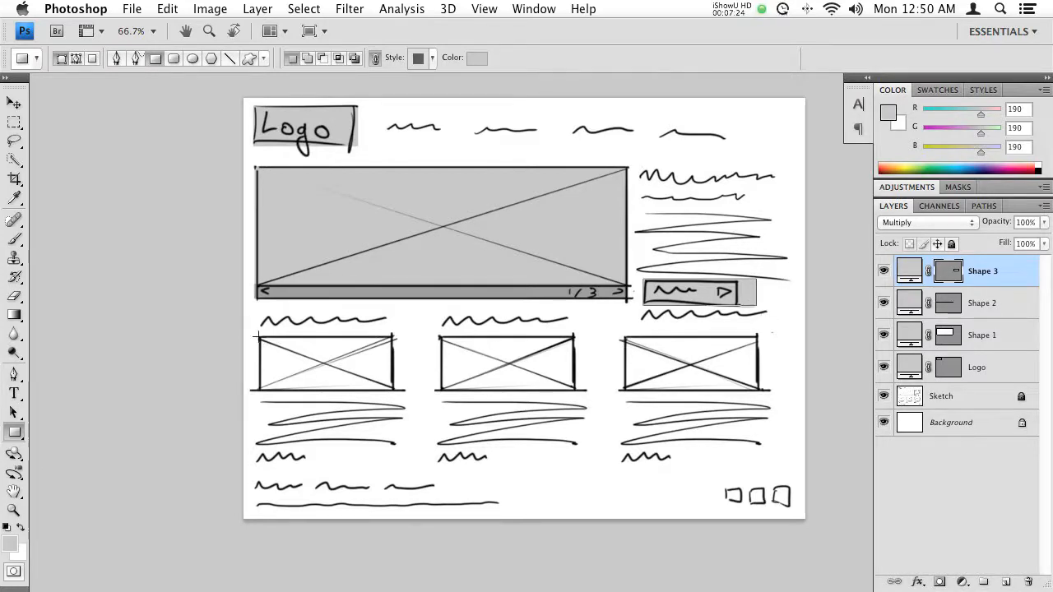
left_click_drag(259, 335, 401, 391)
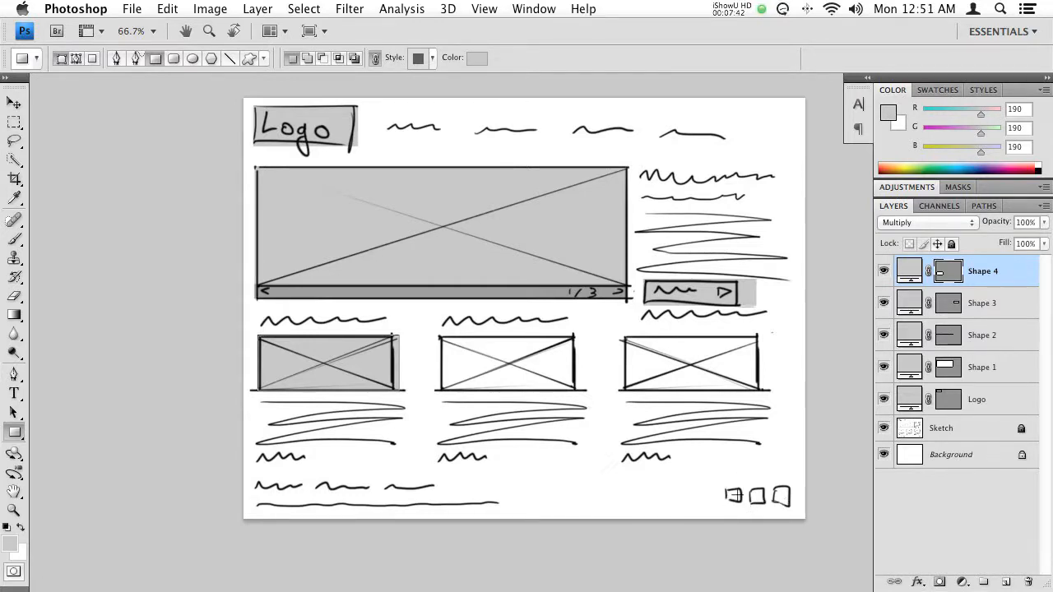
key("shift")
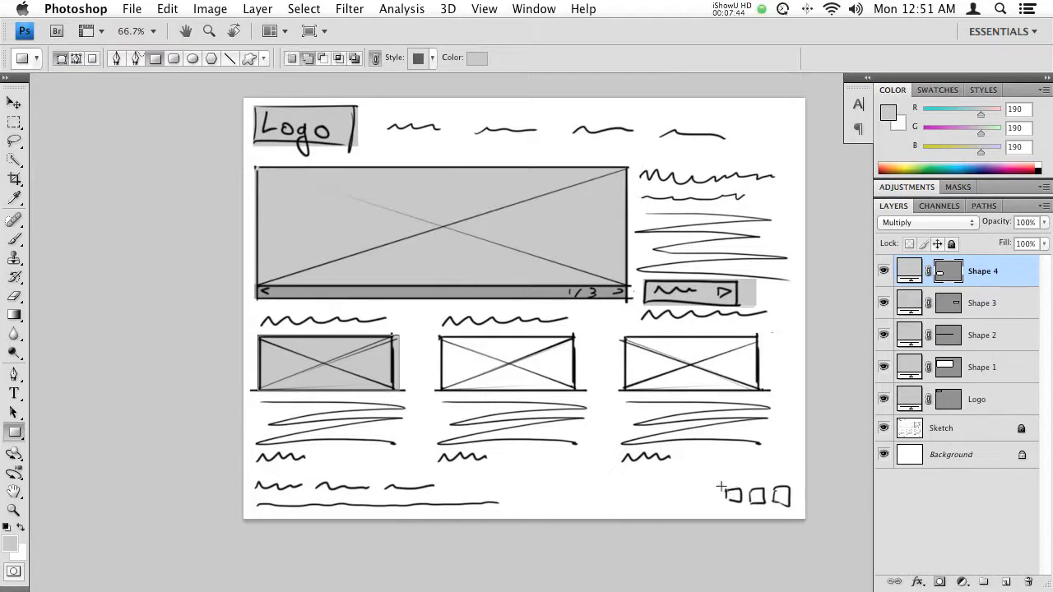
left_click_drag(732, 496, 741, 504)
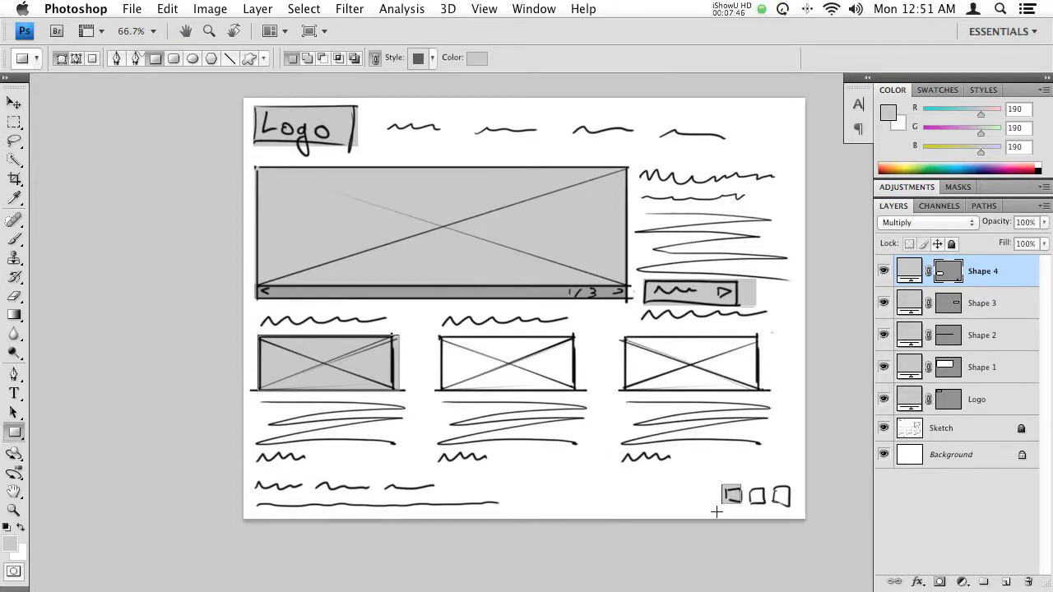
key("super+z")
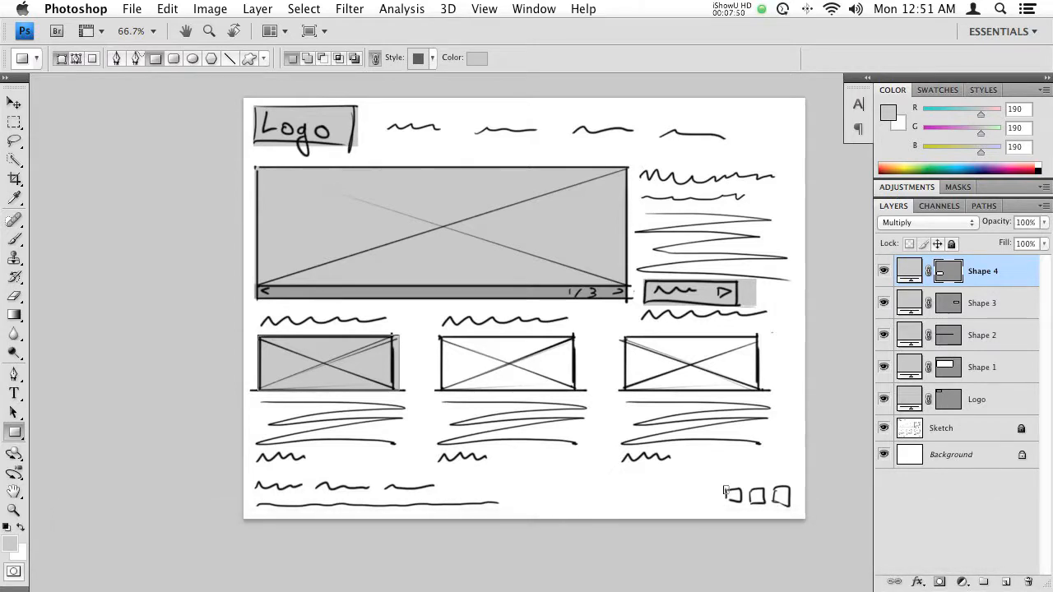
- Draw a square over the first footer icon box and place duplicates of it over the other two icon boxes
left_click_drag(723, 486, 744, 507)
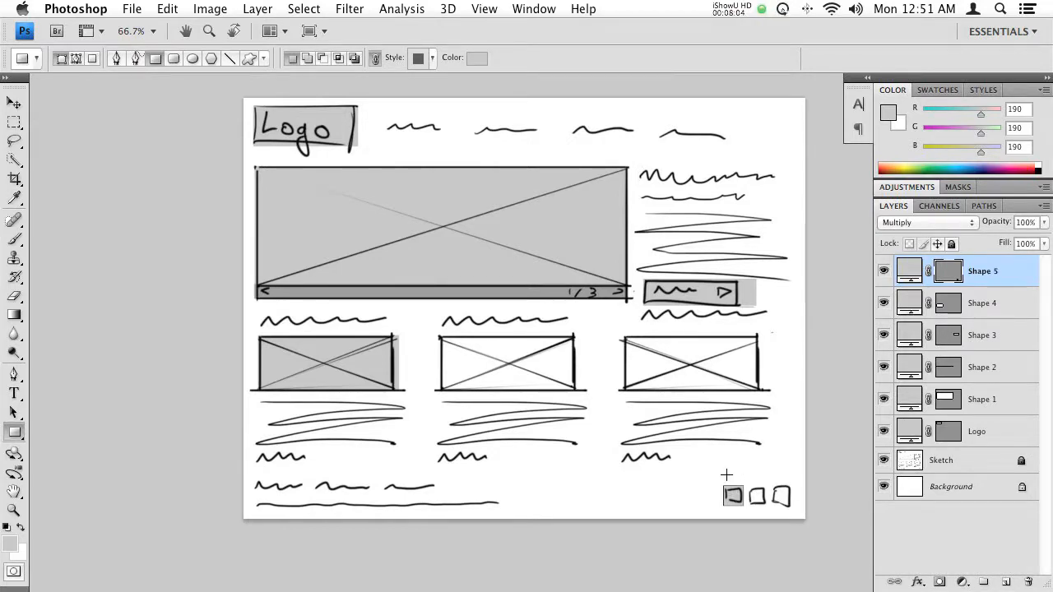
key("super+j")
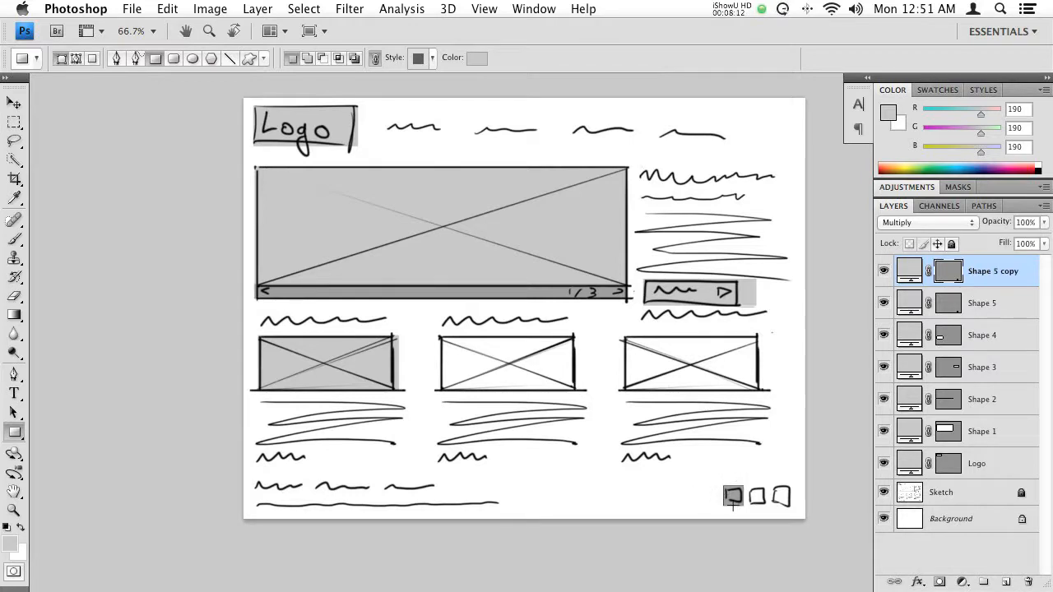
key("v")
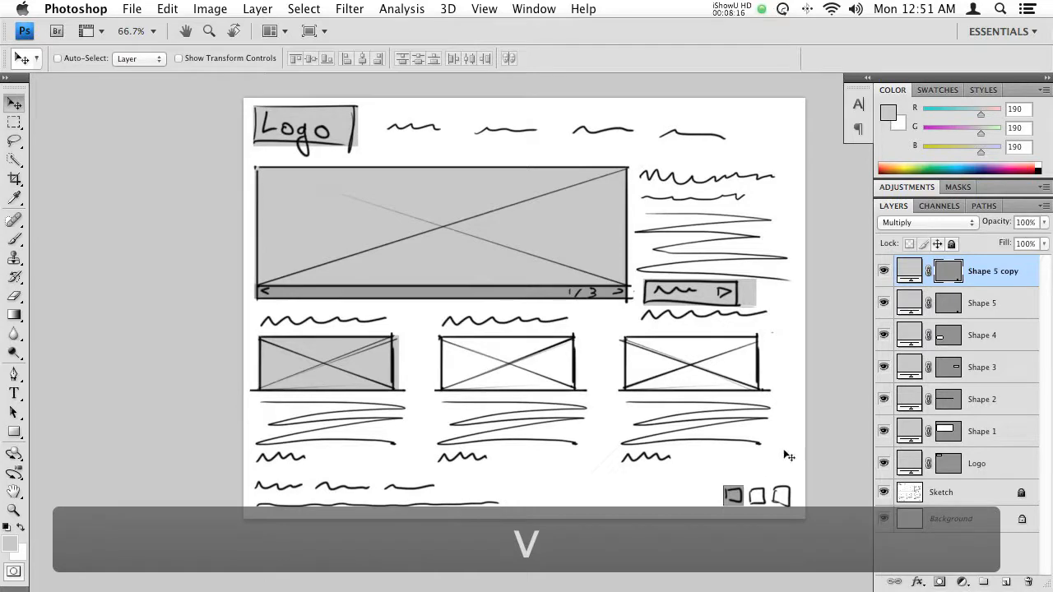
left_click_drag(734, 497, 778, 510)
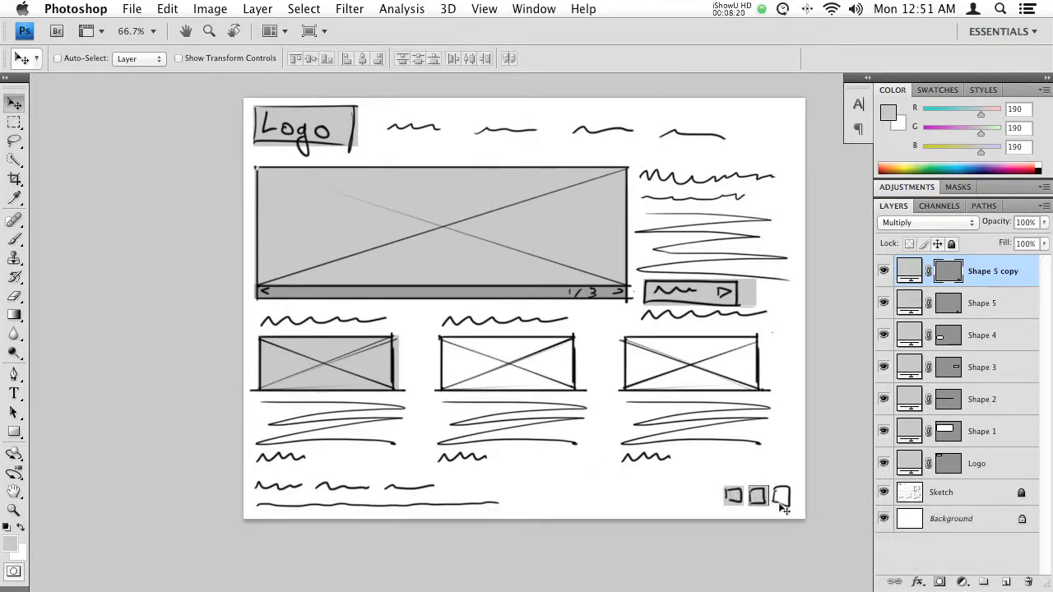
key("super+j")
left_click_drag(763, 505, 791, 503)
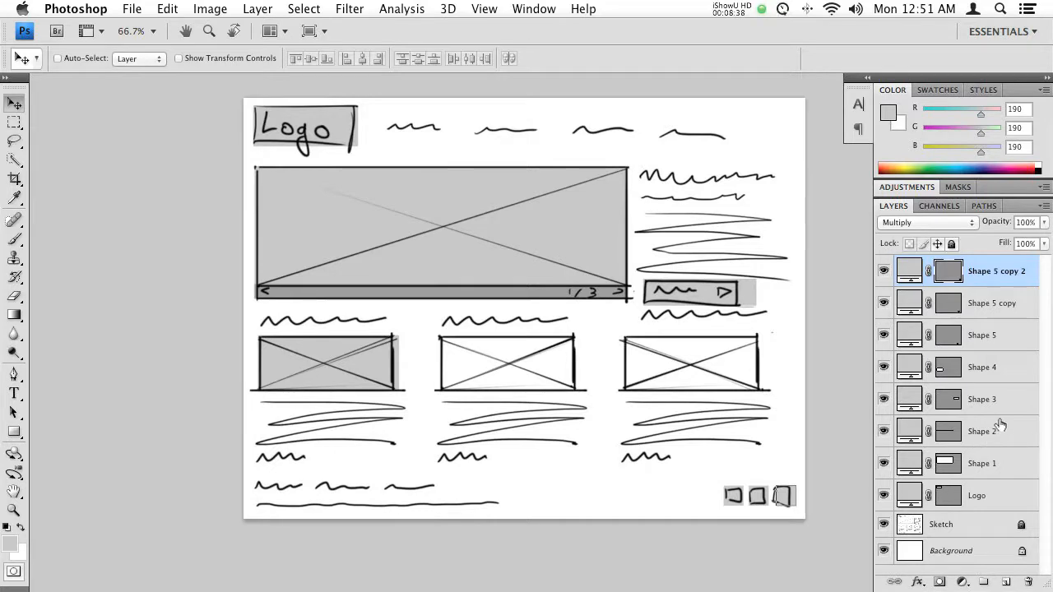
- Hide the large image rectangle's layer and show it again to check which element it covers
left_click(883, 463)
left_click(884, 463)
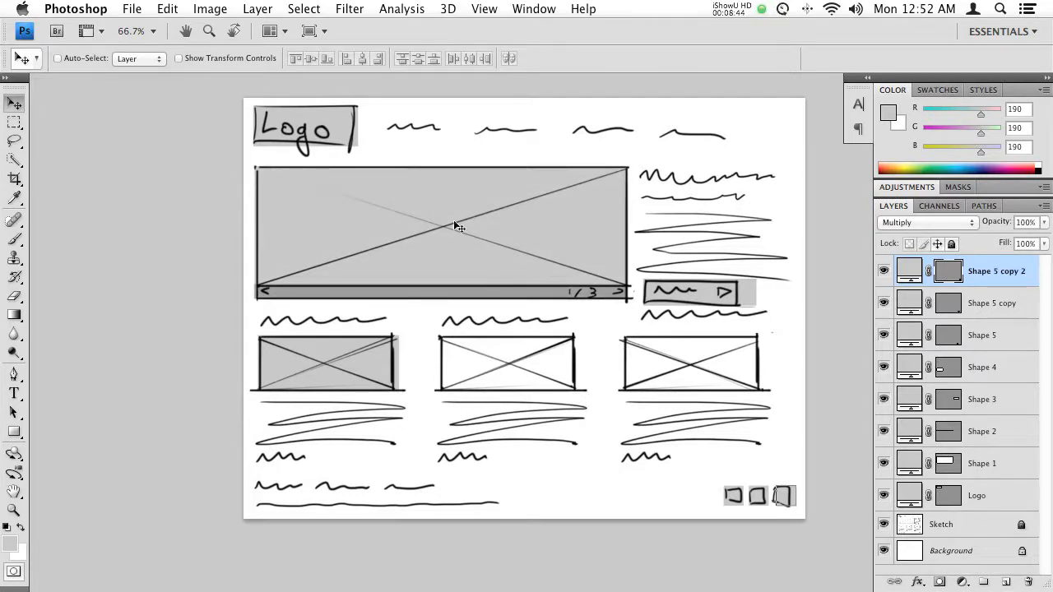
- Rename the large image rectangle's layer to Slideshow and its navigation bar's layer to Control
double_click(981, 463)
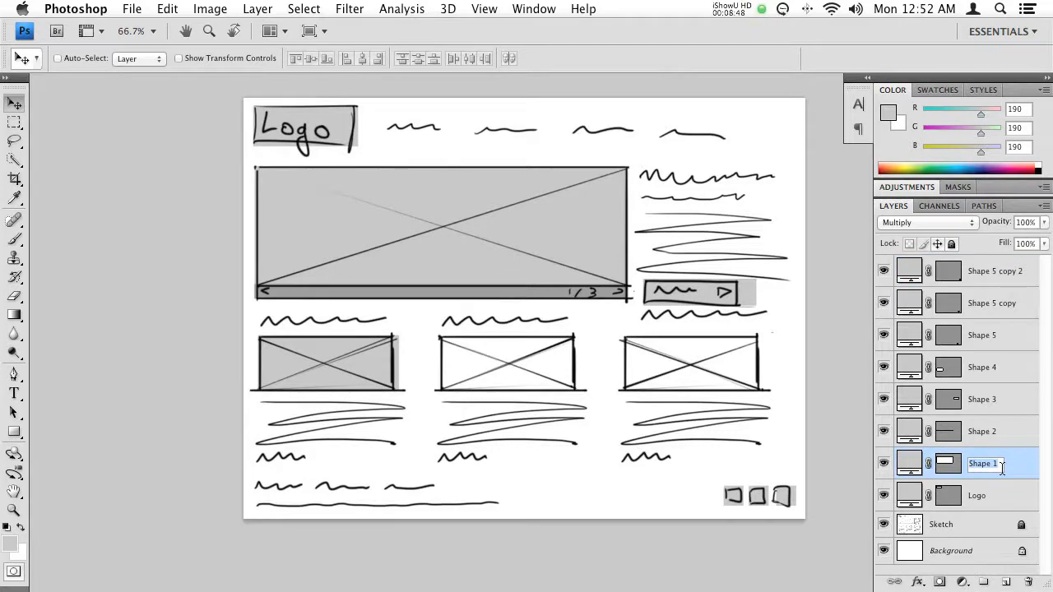
type("Slideshow")
key("Return")
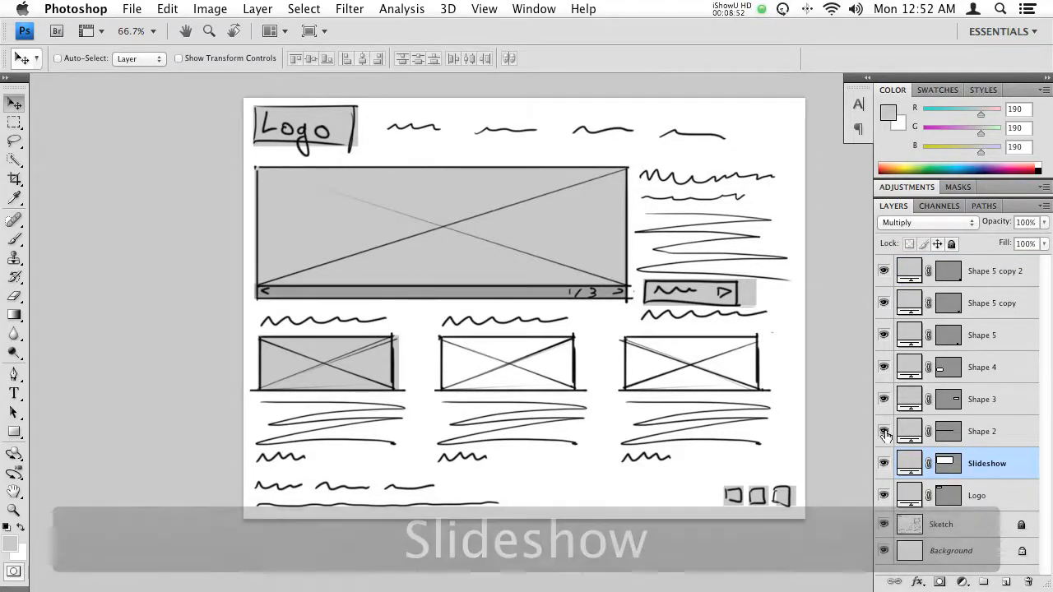
double_click(980, 432)
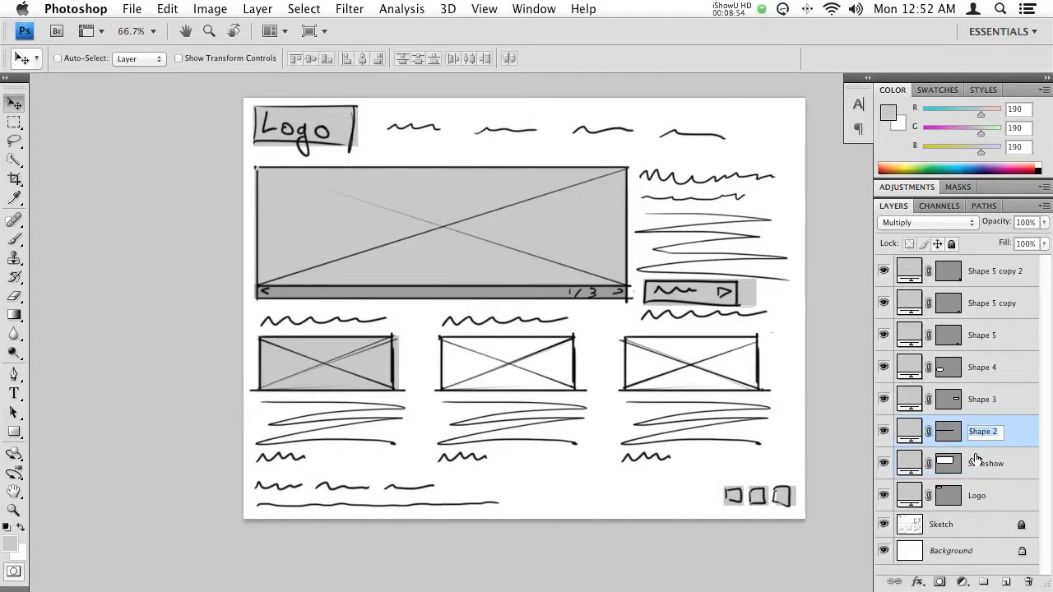
type("Control")
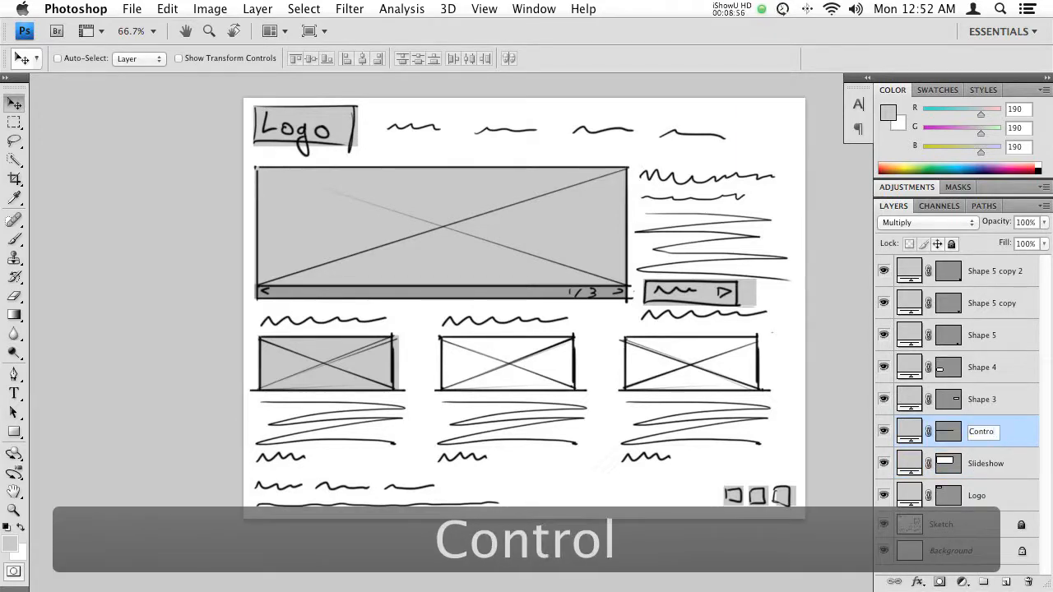
key("Return")
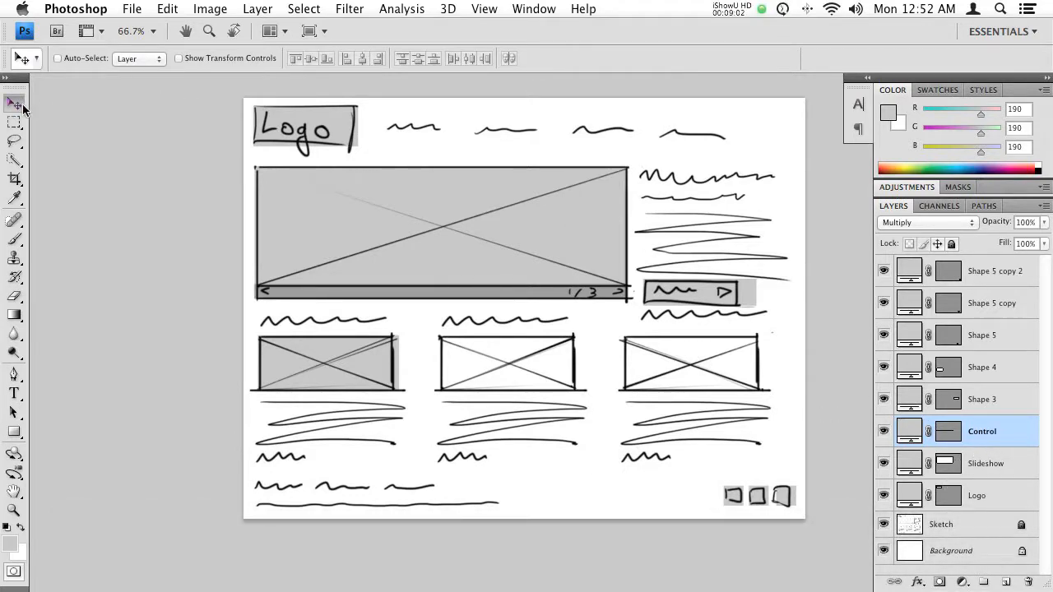
- Rename the layer of the button rectangle beside the slideshow to Call to Action
right_click(747, 294)
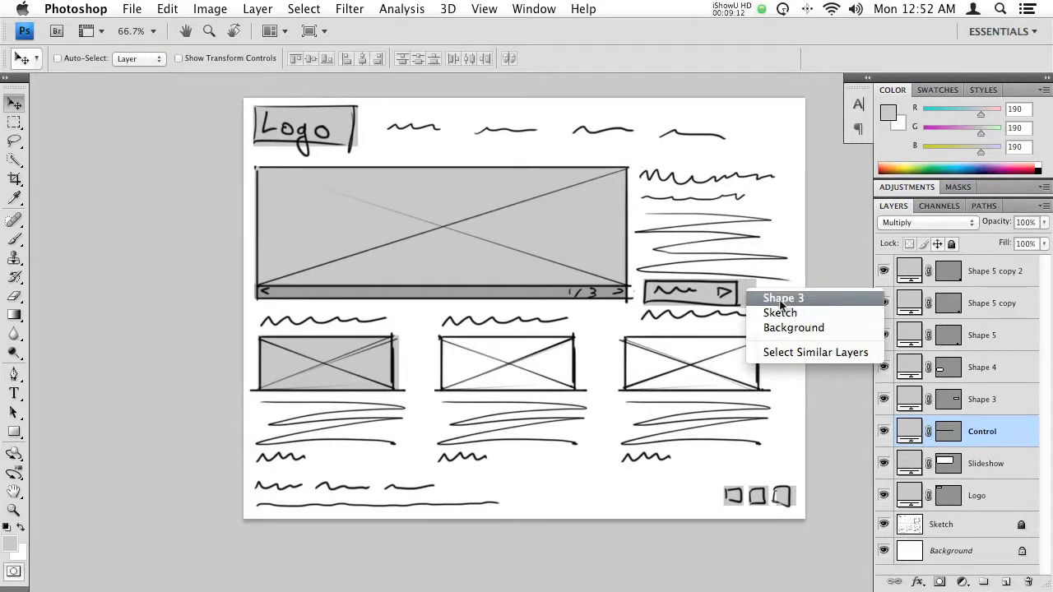
left_click(777, 301)
double_click(983, 400)
type("Call to Ac")
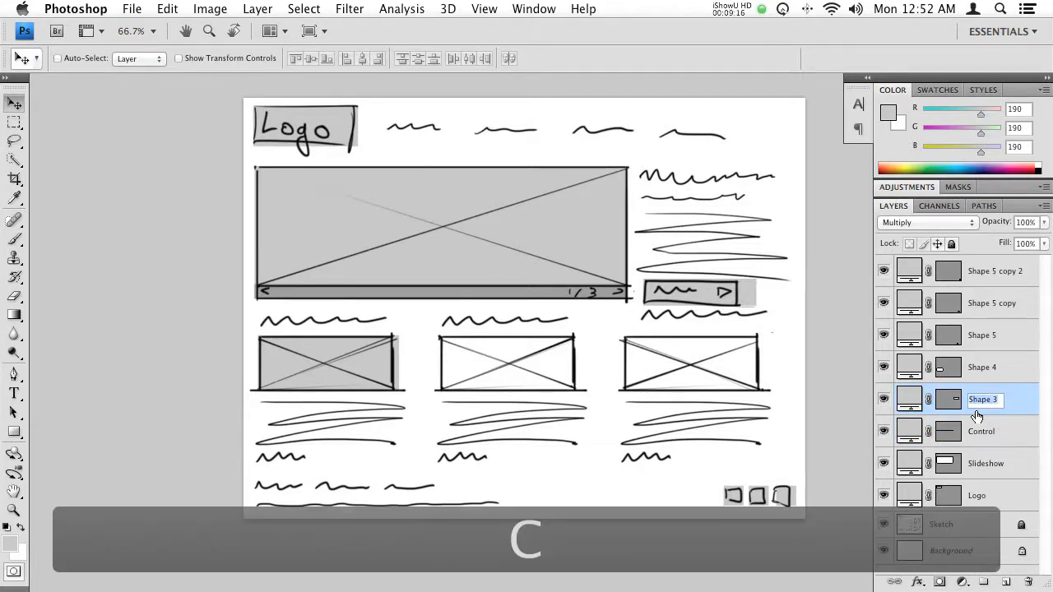
type("tion")
key("Return")
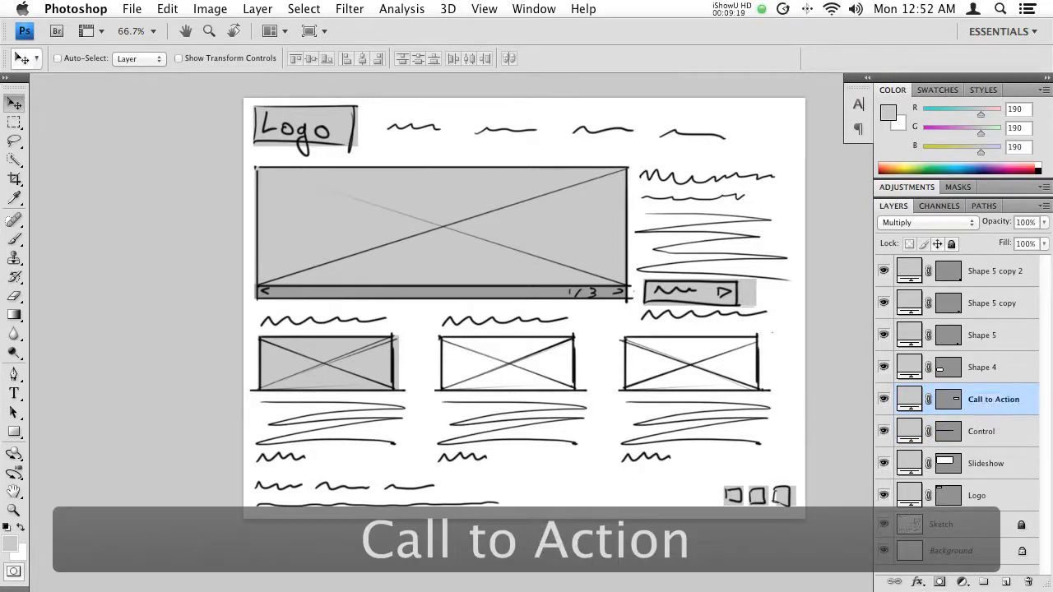
- Rename the layer of the rectangle over the first small image box to Image 1
right_click(371, 367)
left_click(403, 369)
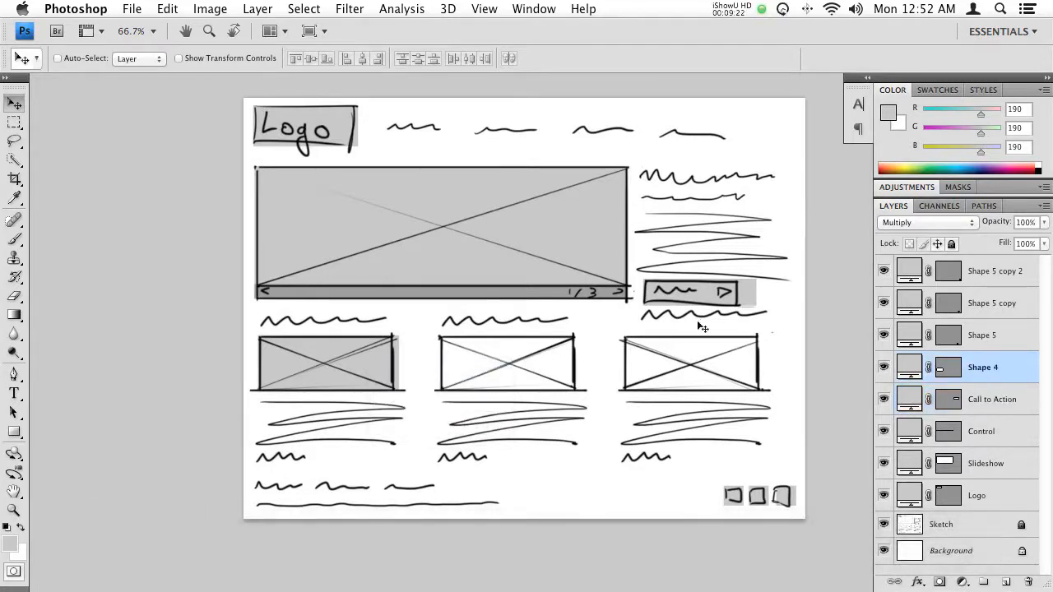
double_click(984, 368)
type("Image")
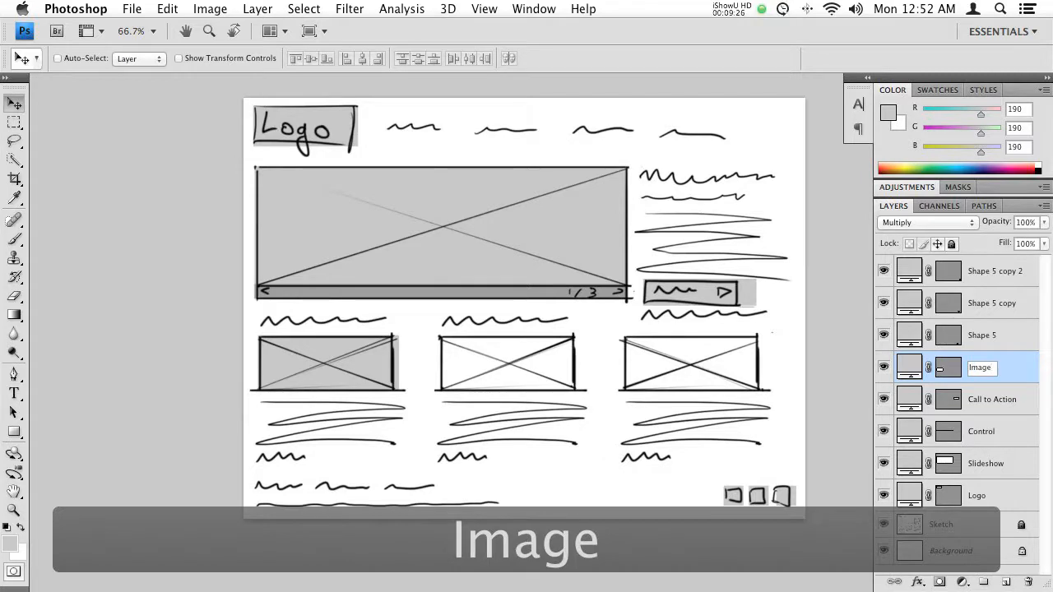
type(" 1")
key("Return")
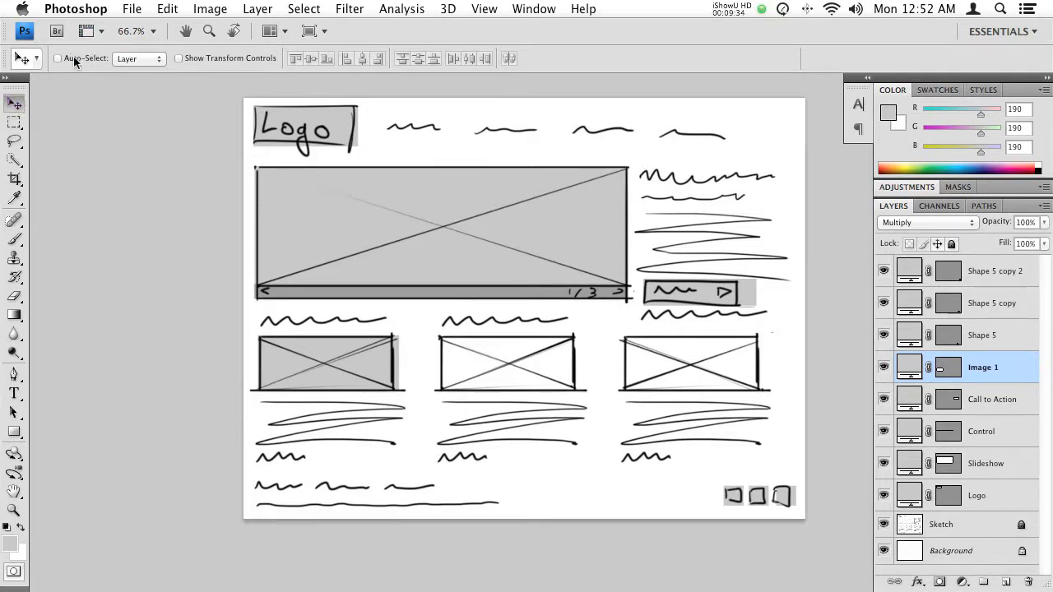
- Rename the layer of the first footer icon square to Social Icon
left_click(157, 59)
left_click(138, 59)
left_click(734, 493, "super")
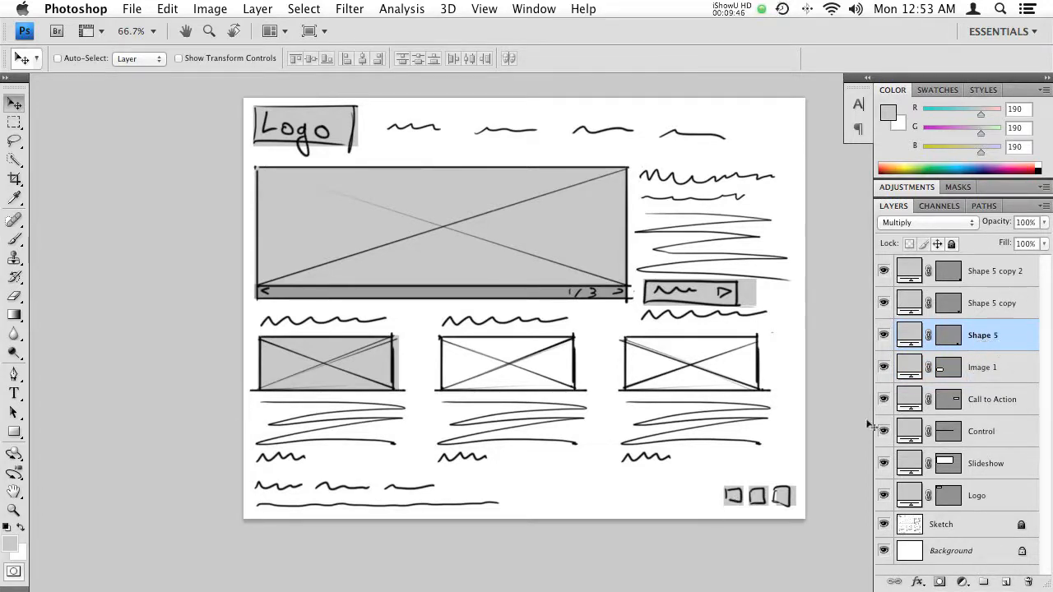
double_click(983, 336)
type("Sol")
key("BackSpace")
type("cial Icon")
key("Return")
- Rename the layers of the second and third footer icon squares to Social Icon 2 and Social Icon 3
left_click(760, 500, "ctrl")
double_click(992, 303)
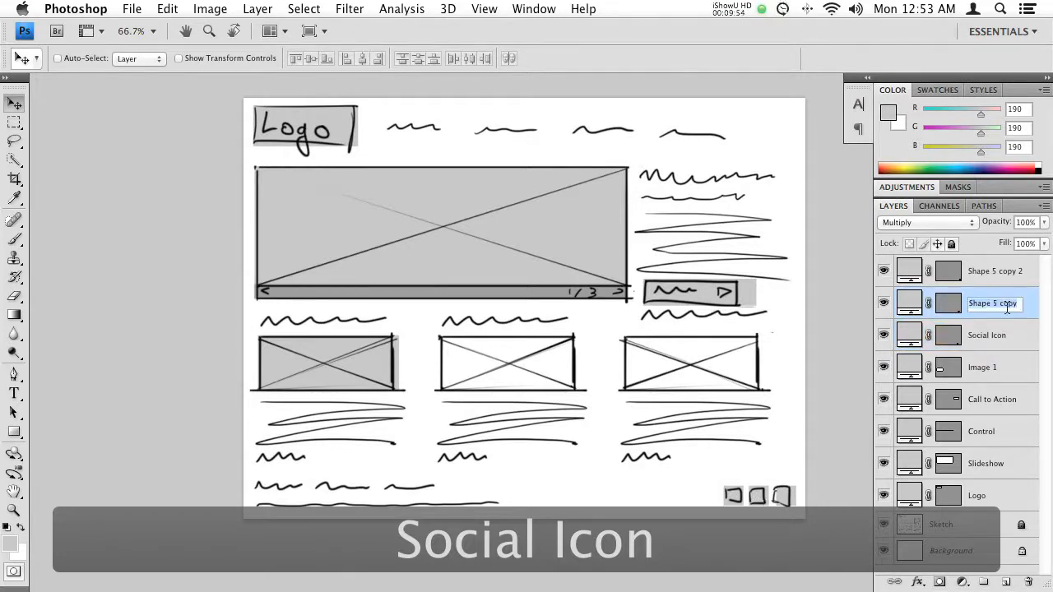
type("Social Icon 2")
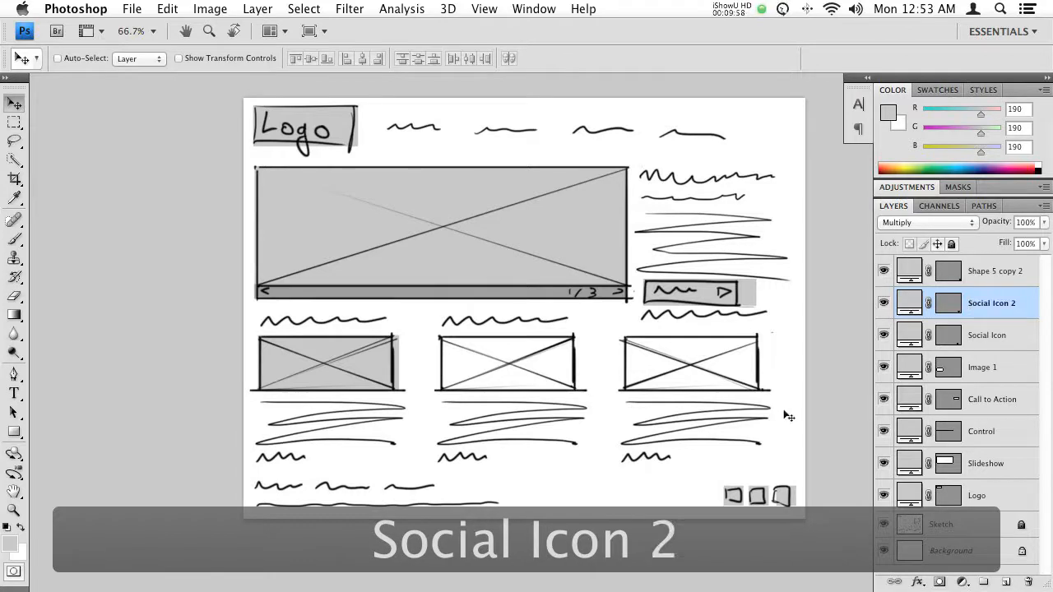
left_click(781, 496, "ctrl")
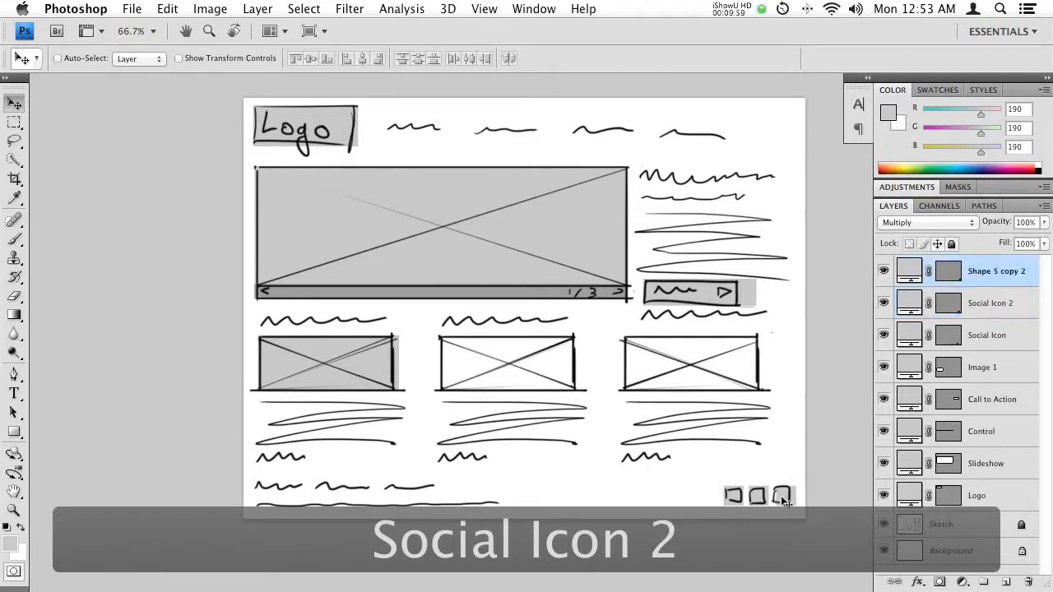
double_click(995, 271)
type("Social Icon 3")
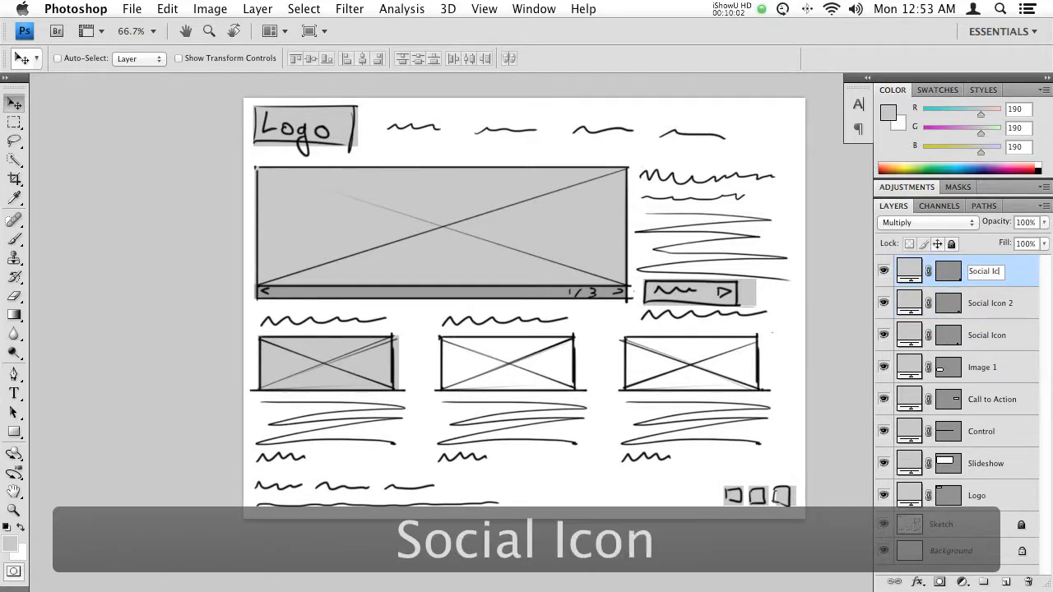
key("Return")
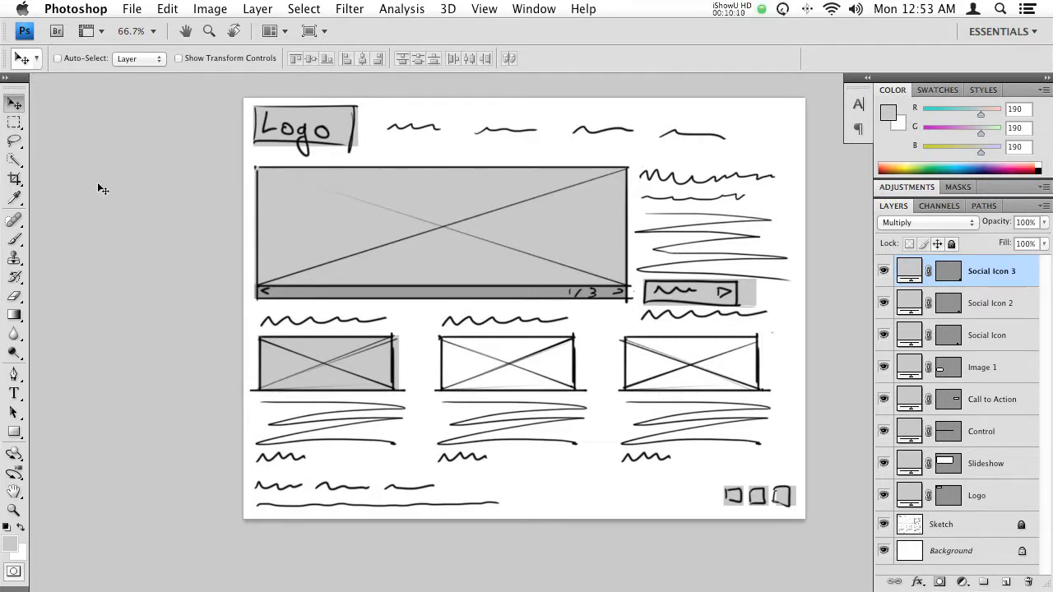
- Add a text layer reading "Logo" over the sketched logo in 25 pt Helvetica Bold
left_click(14, 396)
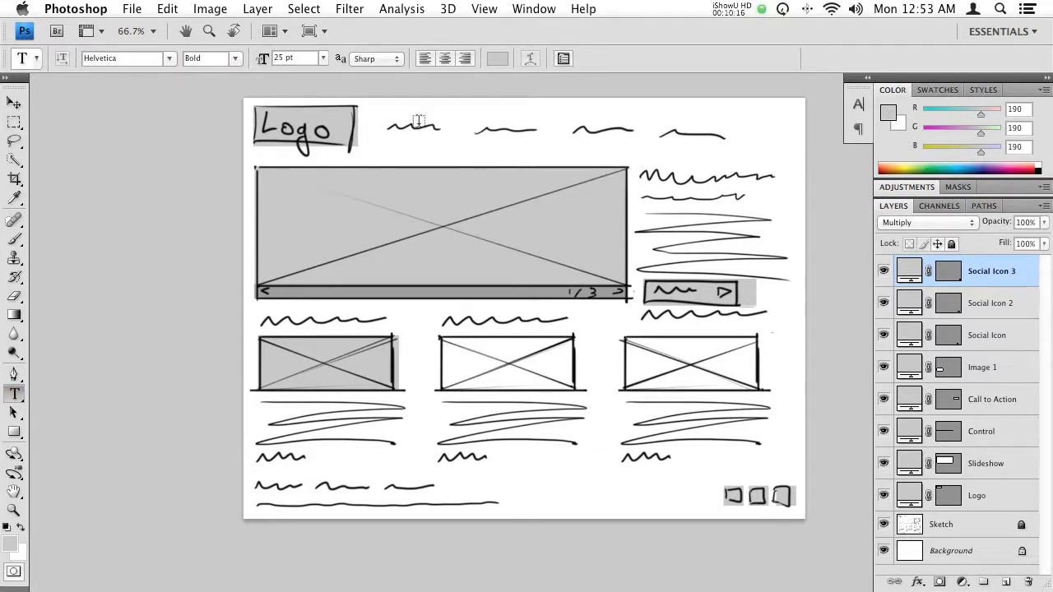
left_click(264, 125)
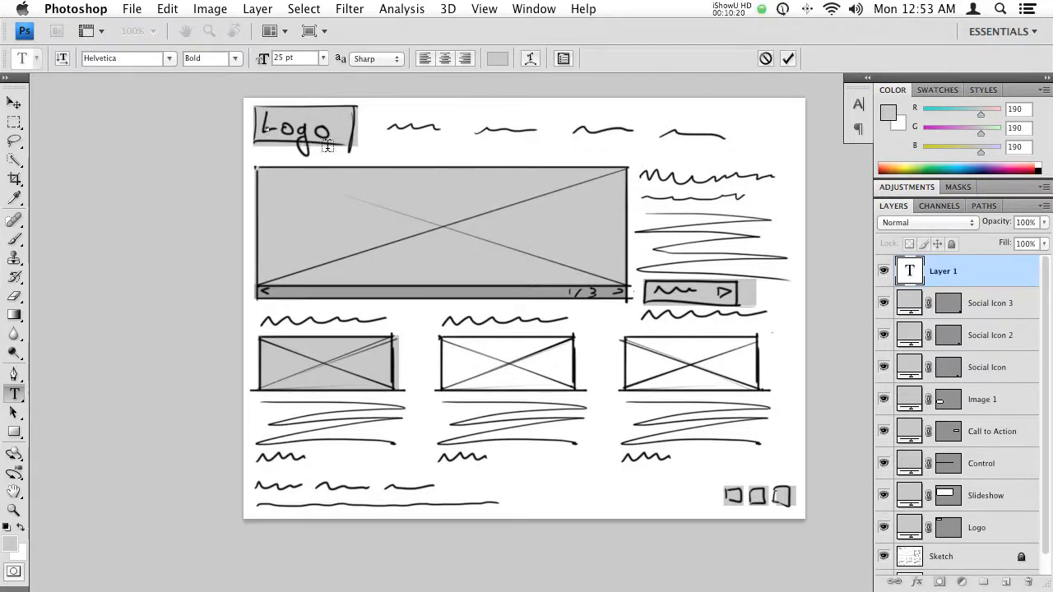
type("Logo")
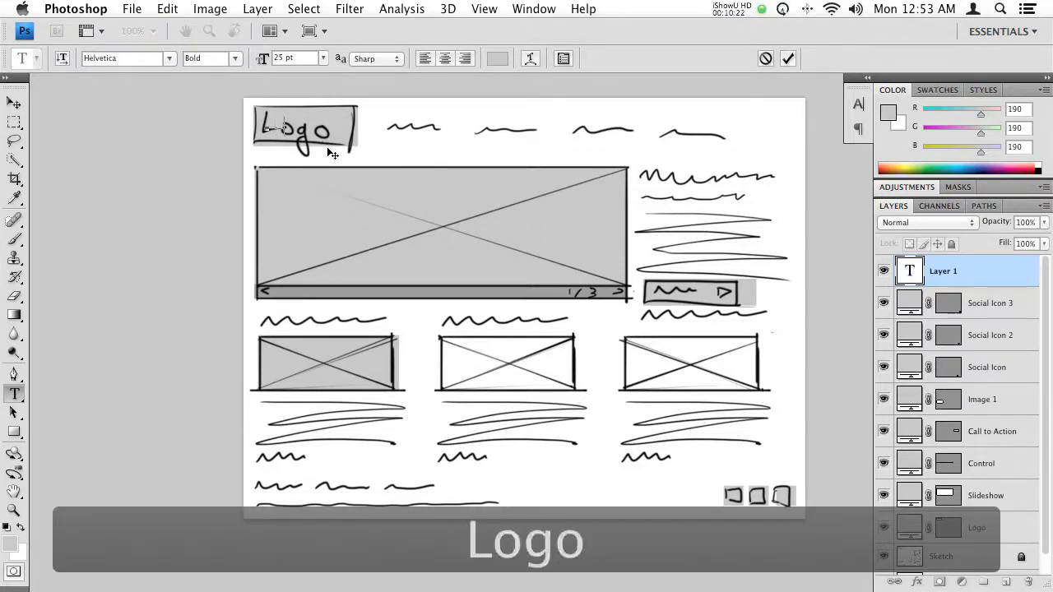
key("KP_Enter")
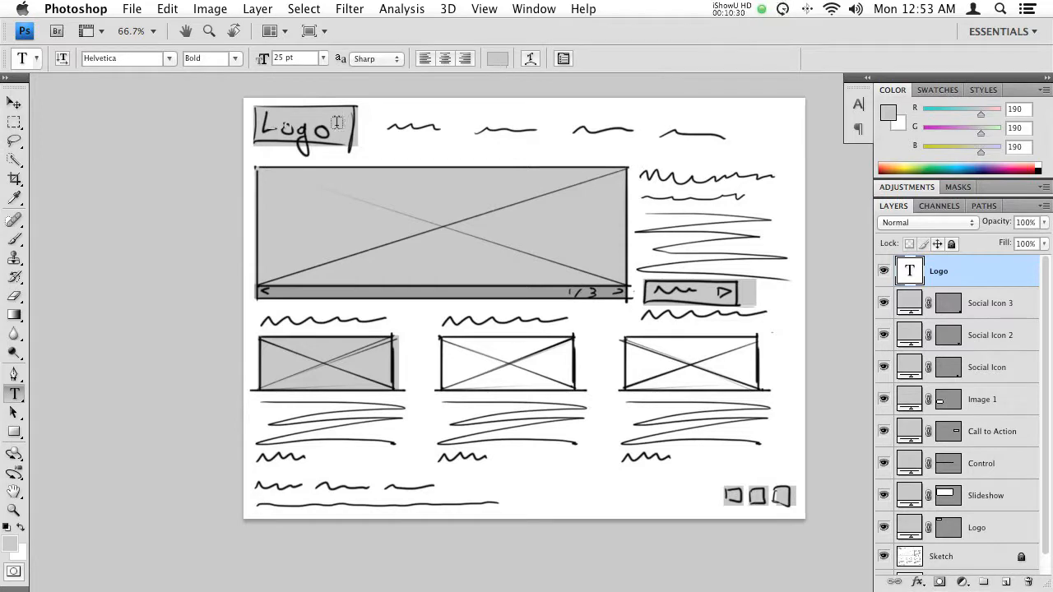
- Format the Logo text white at 57 pt and position it inside the logo box
left_click(497, 59)
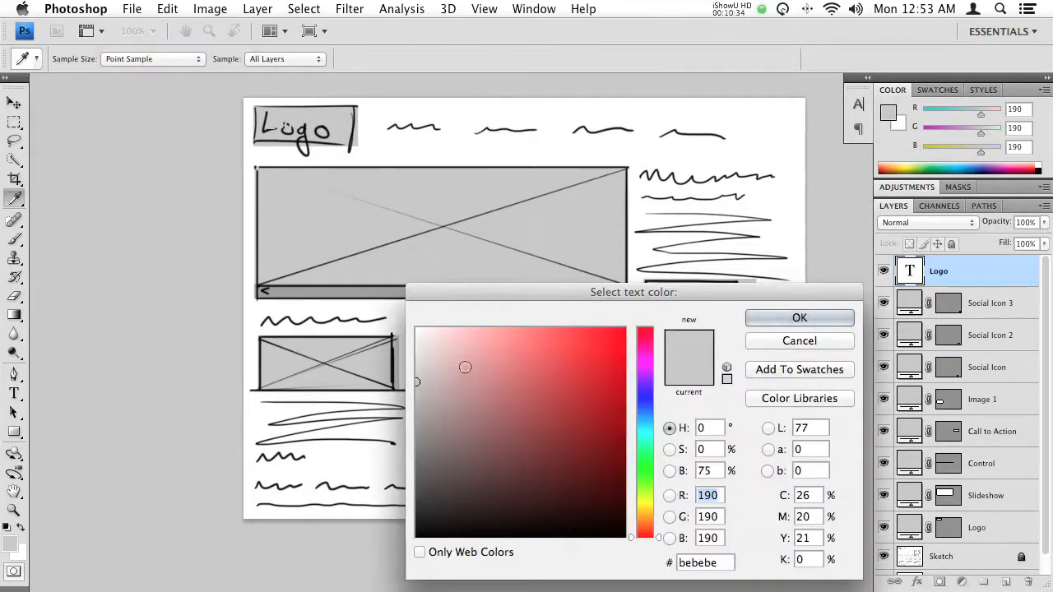
left_click(400, 314)
left_click(799, 318)
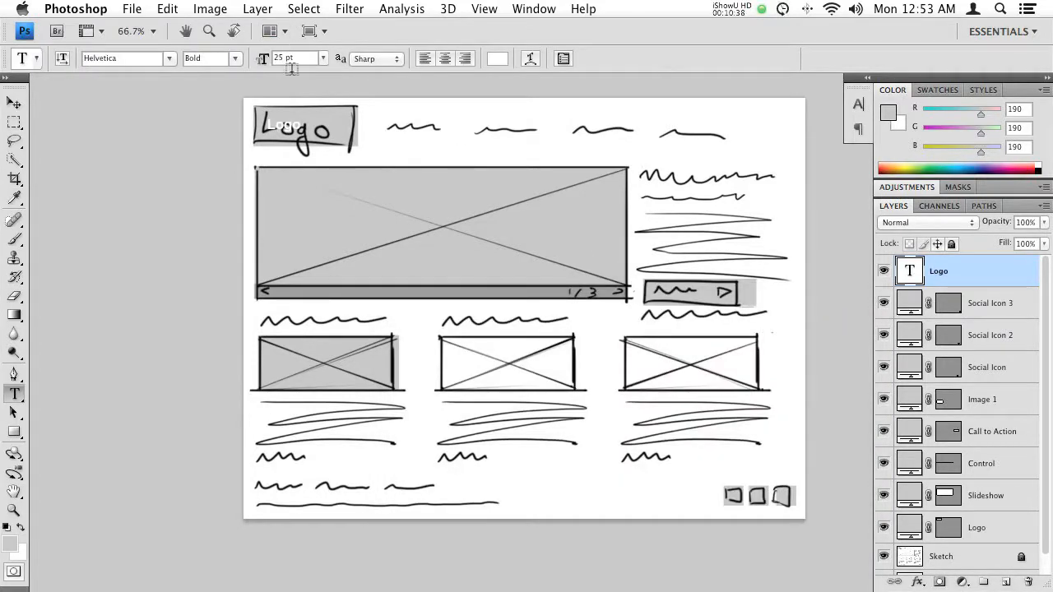
left_click_drag(259, 64, 257, 70)
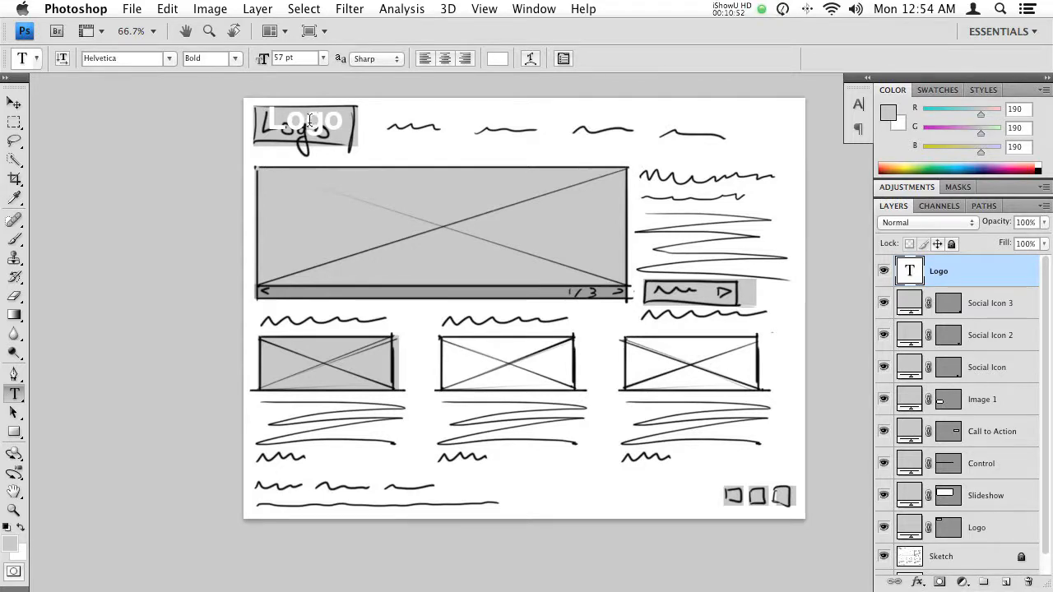
left_click_drag(318, 120, 314, 127)
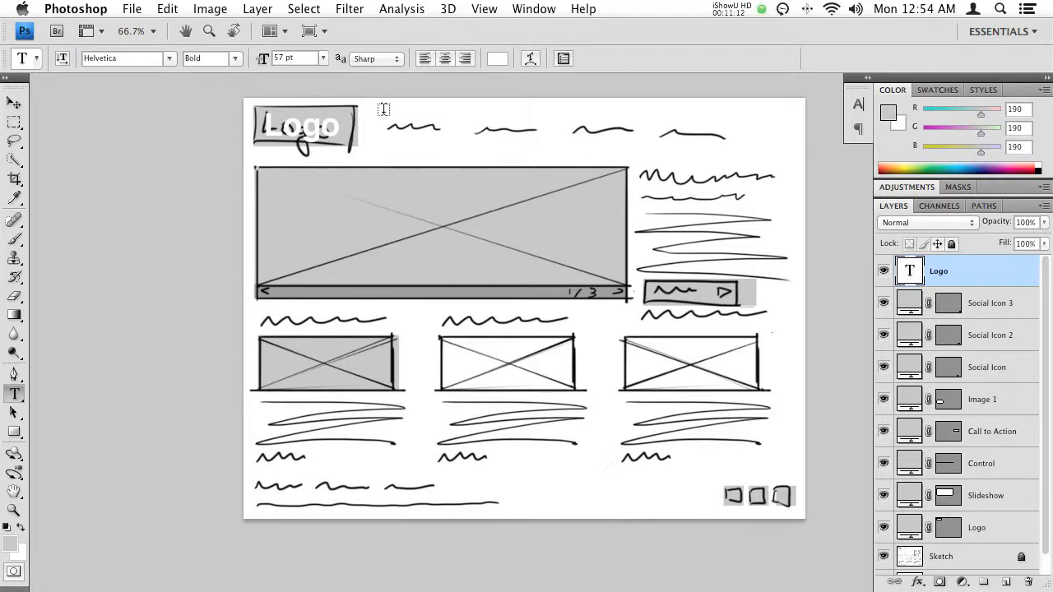
- Draw a text box over the sketched navigation links and set its text colour to the control bar's grey, 8e8e8e
left_click_drag(406, 134, 785, 141)
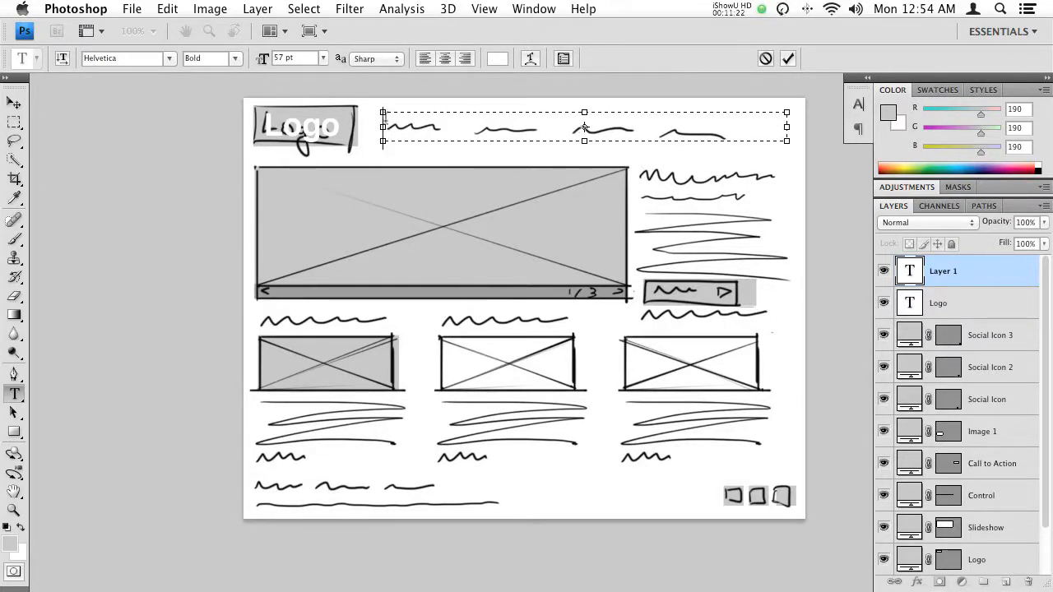
left_click(495, 63)
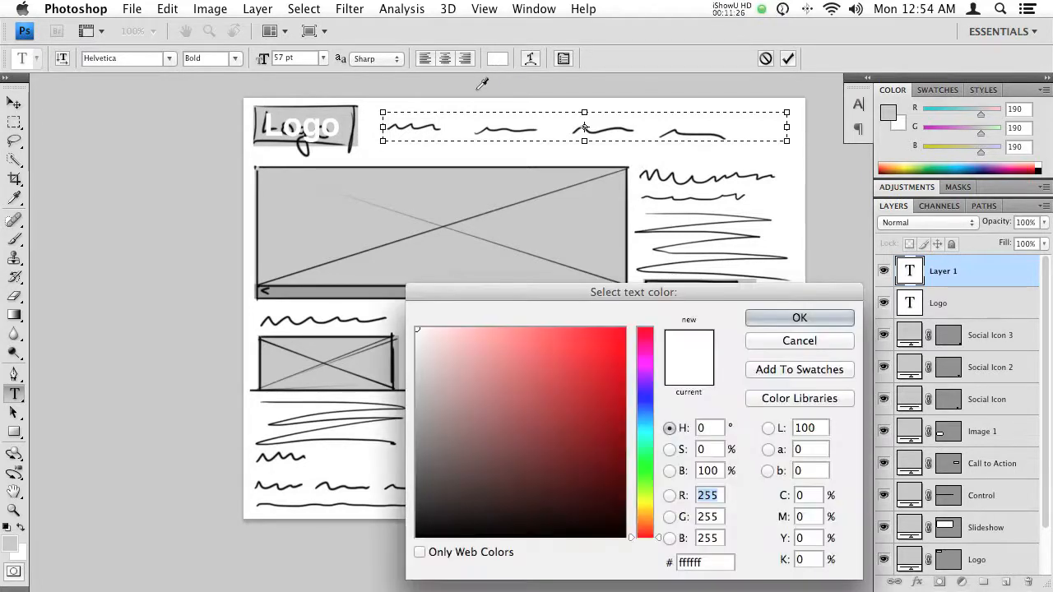
left_click(356, 293)
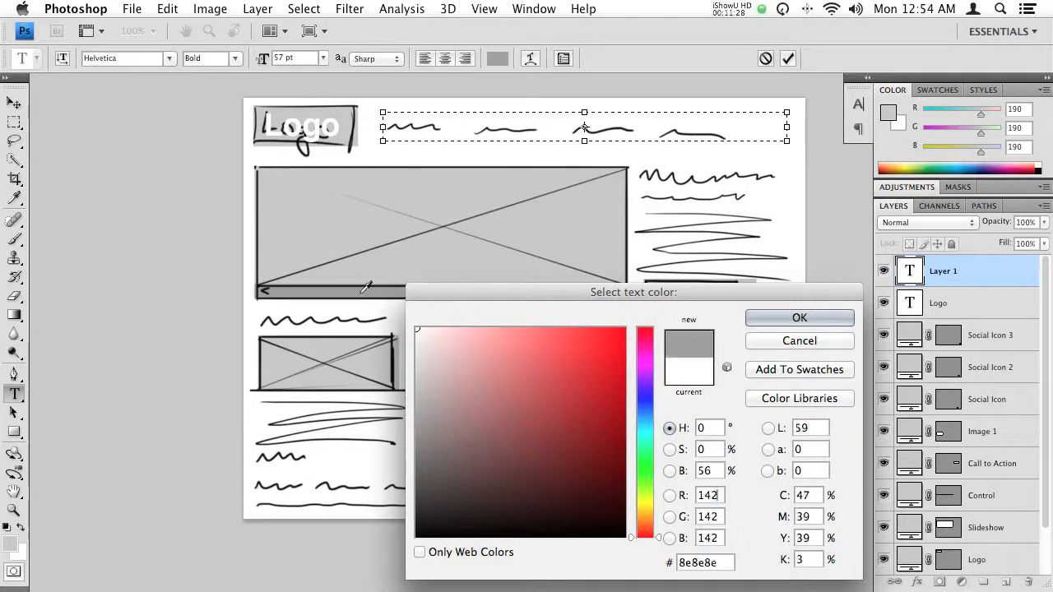
left_click(796, 320)
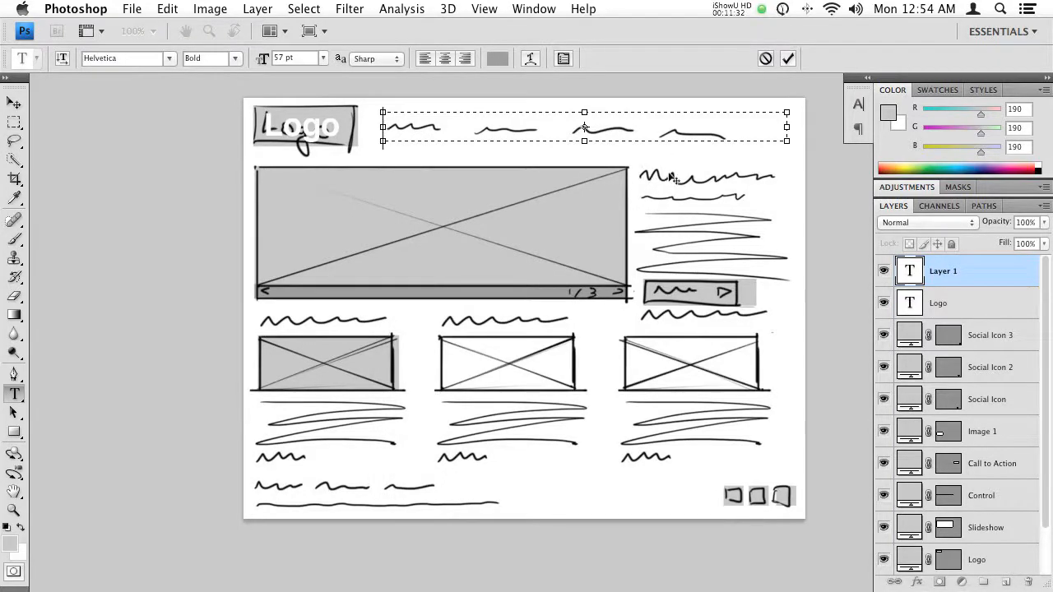
- Enter "Home About Contact FAQ" in the navigation text box and align it left
type("Home")
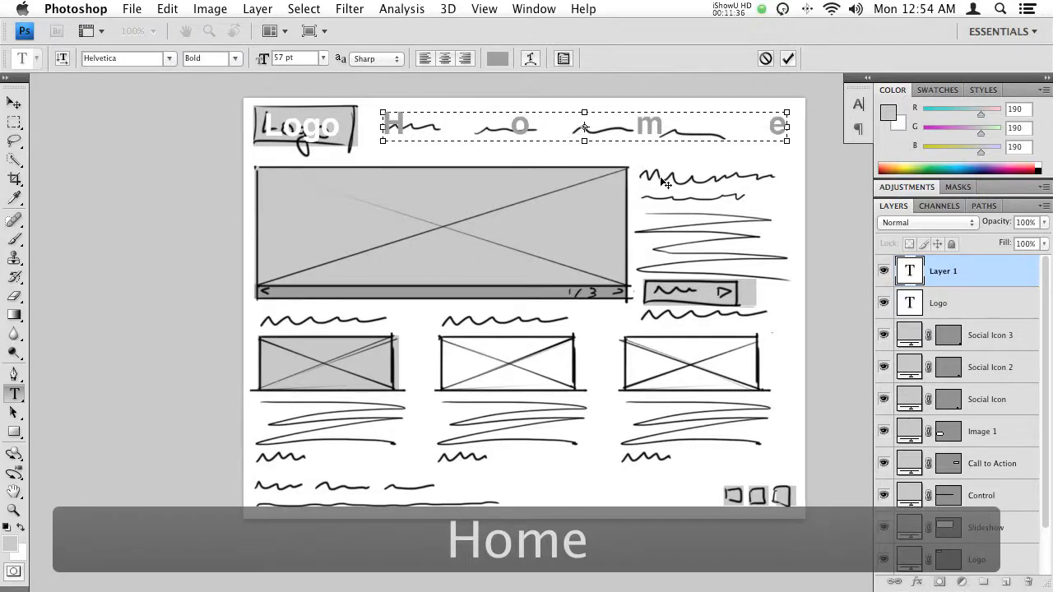
key("super+a")
left_click(425, 58)
left_click(520, 140)
type("About Contact FAQ")
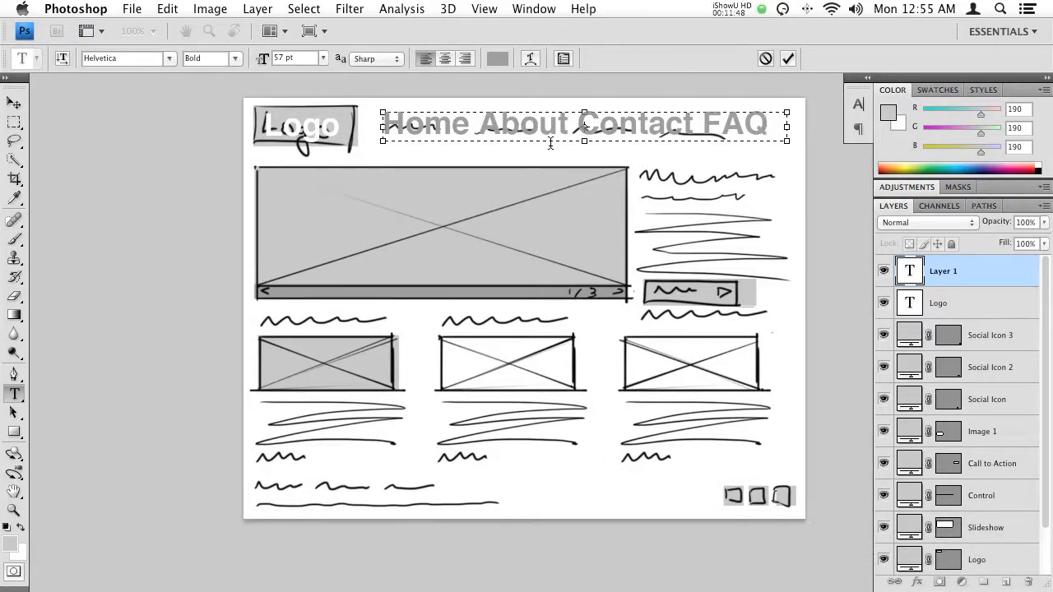
- Set the navigation text to 26 pt and widen the gaps between Home, About, Contact and FAQ with extra spaces
key("super+a")
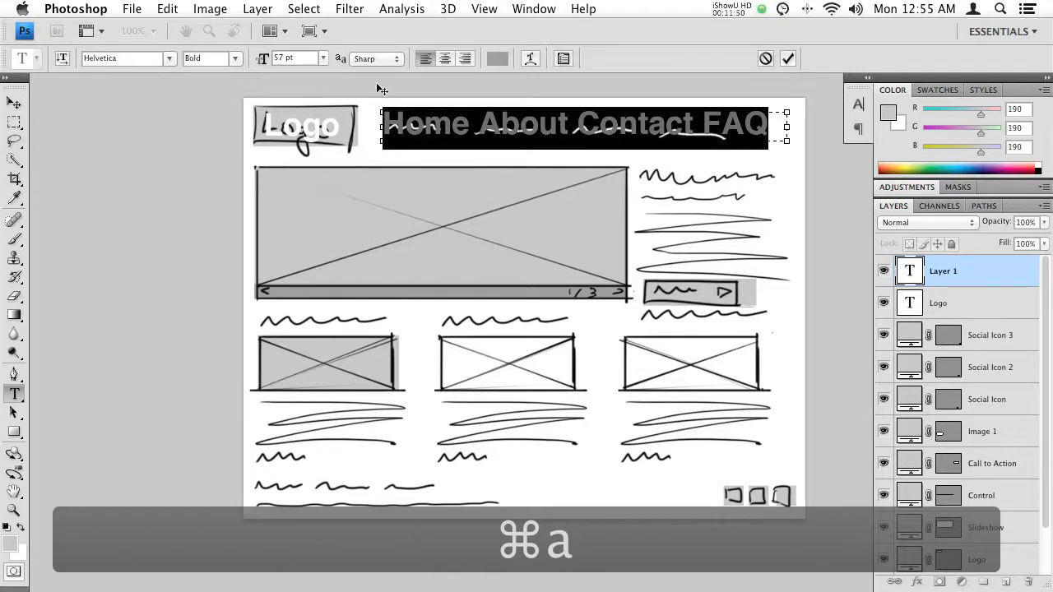
mouse_move(263, 61)
left_mouse_down()
mouse_move(251, 66)
mouse_move(261, 67)
left_mouse_up()
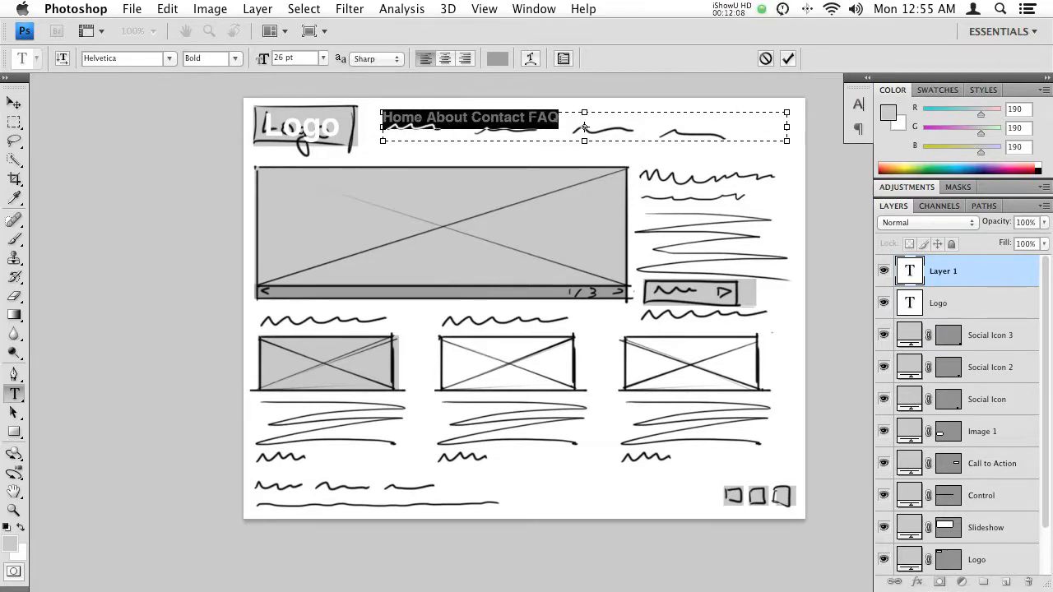
left_click(584, 128)
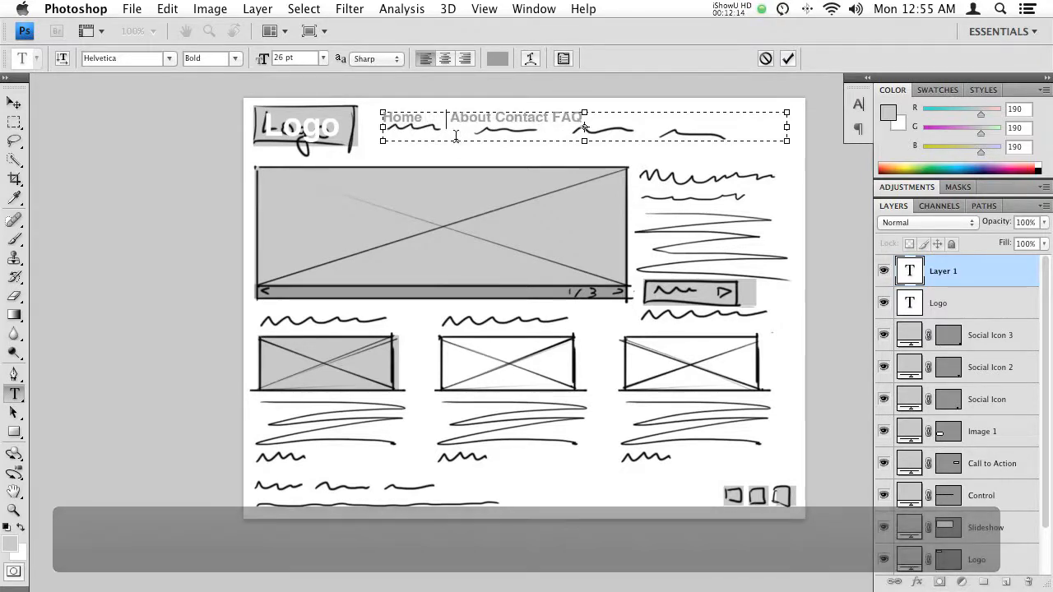
left_click(494, 121)
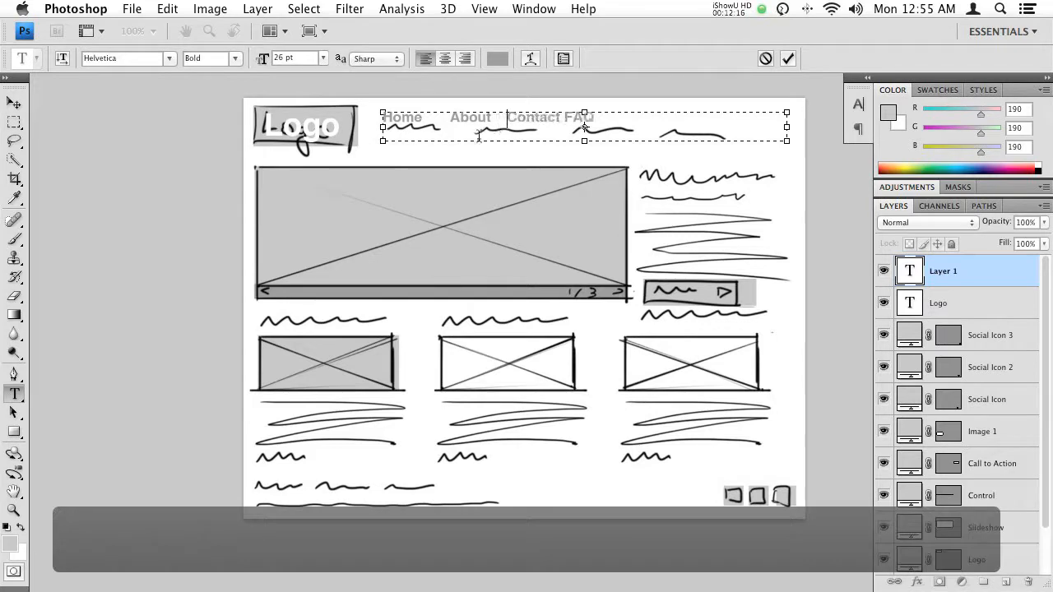
left_click(571, 133)
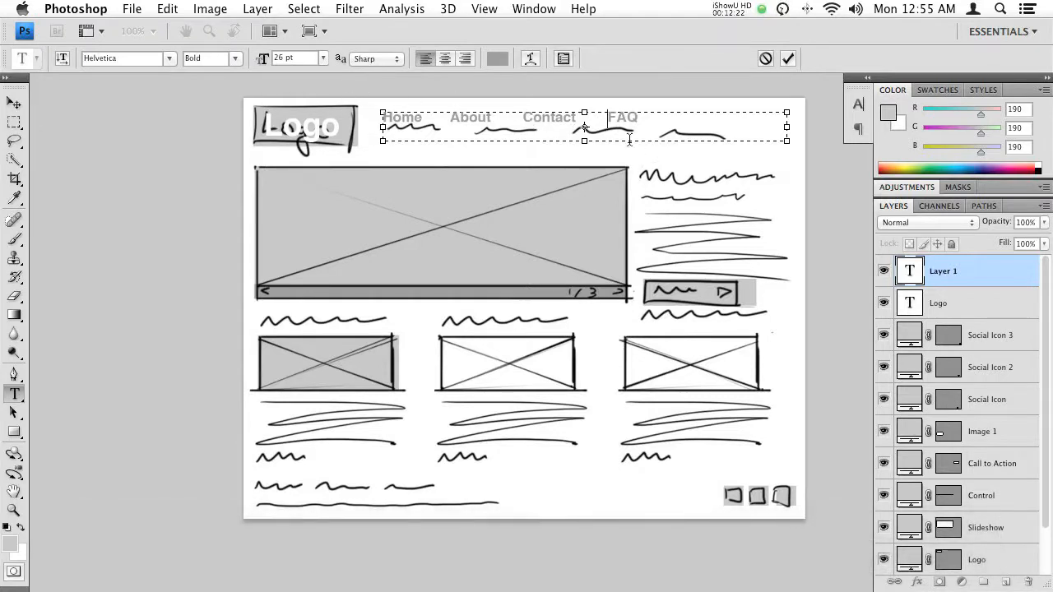
- Remove the extra spaces between Home, About, Contact and FAQ, leaving a single space between the links
key("BackSpace")
left_click(515, 119)
key("BackSpace")
left_click(447, 119)
key("BackSpace")
key("BackSpace")
left_click(506, 119)
key("BackSpace")
double_click(580, 117)
left_click(592, 121)
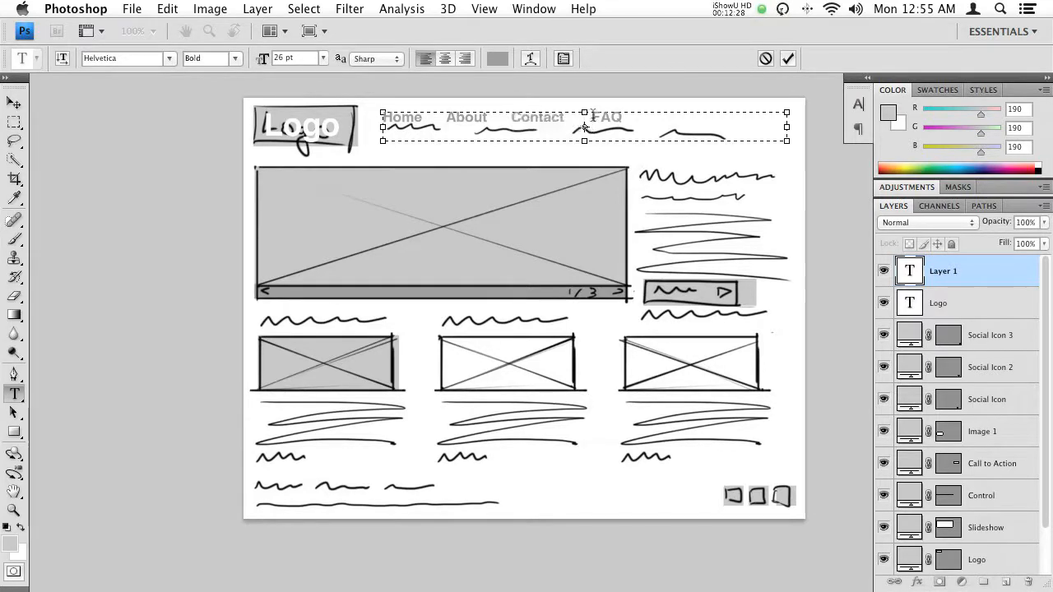
left_click_drag(592, 120, 427, 120)
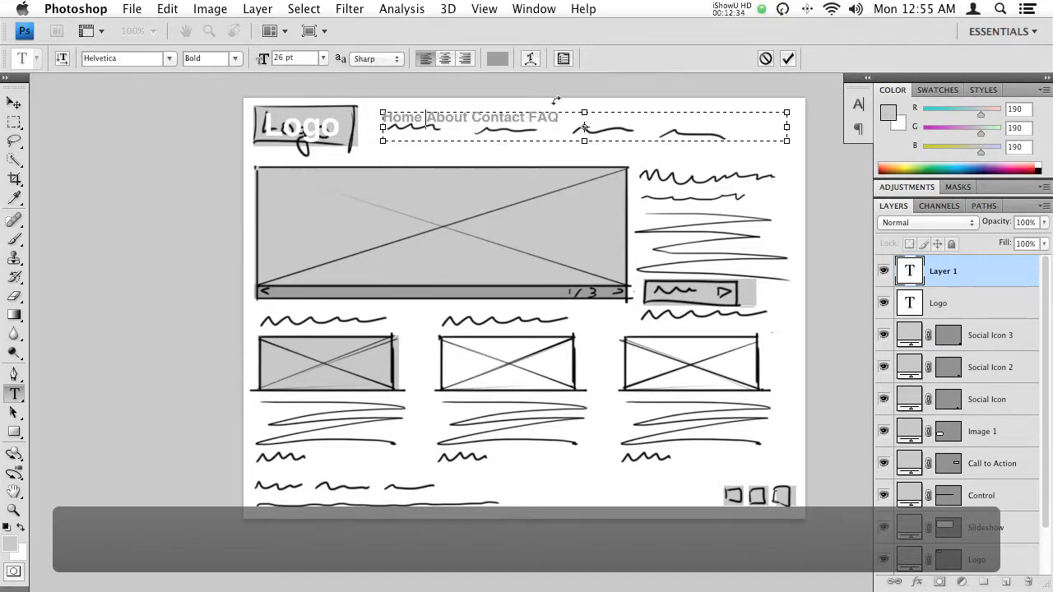
- Apply Justify All to the whole navigation text so the links spread evenly across the text box
left_click_drag(567, 117, 270, 92)
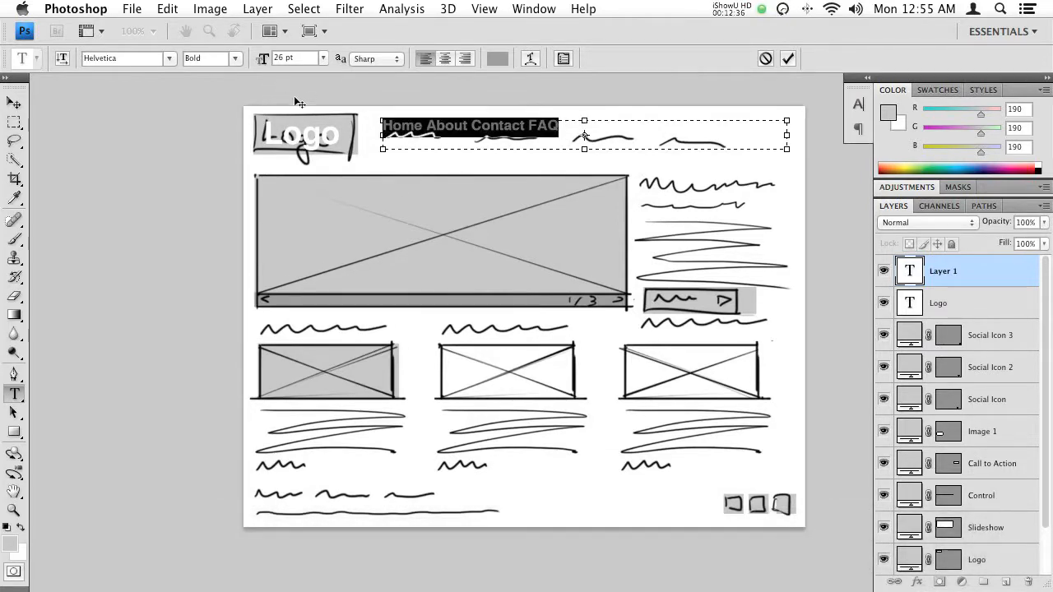
left_click(563, 58)
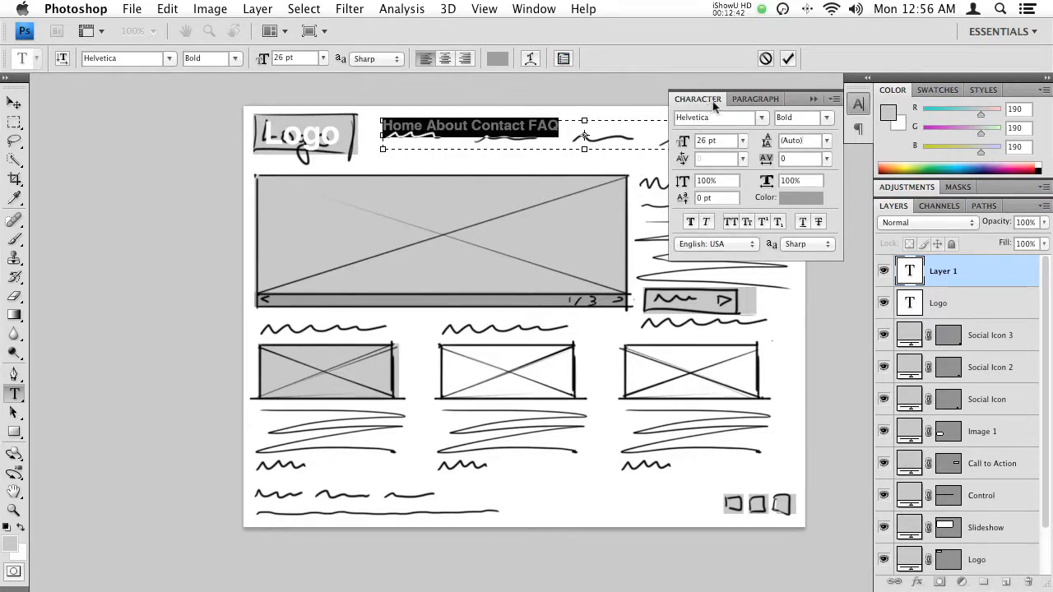
left_click(752, 98)
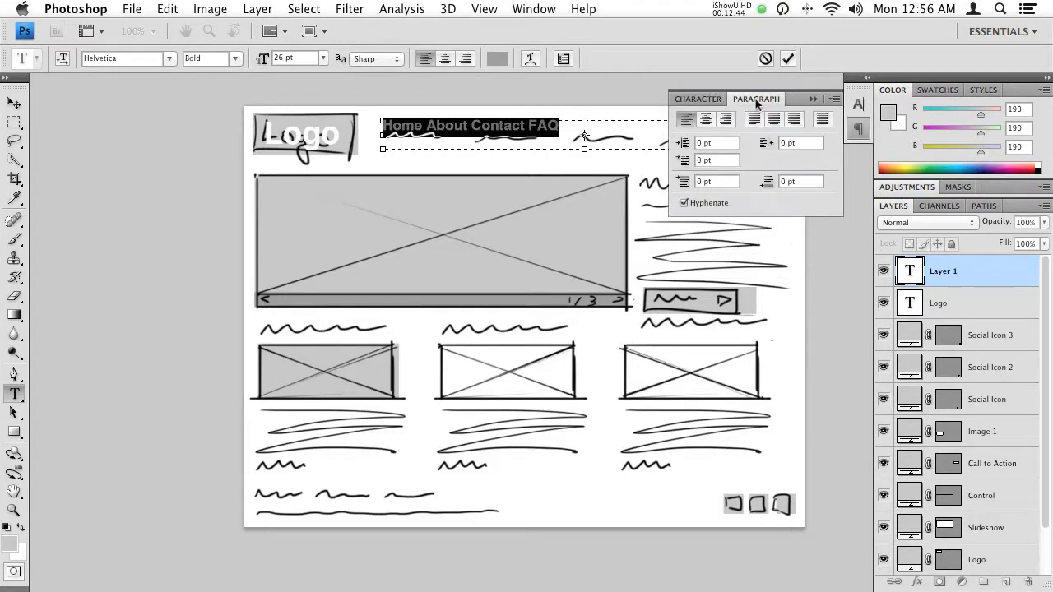
left_click(823, 120)
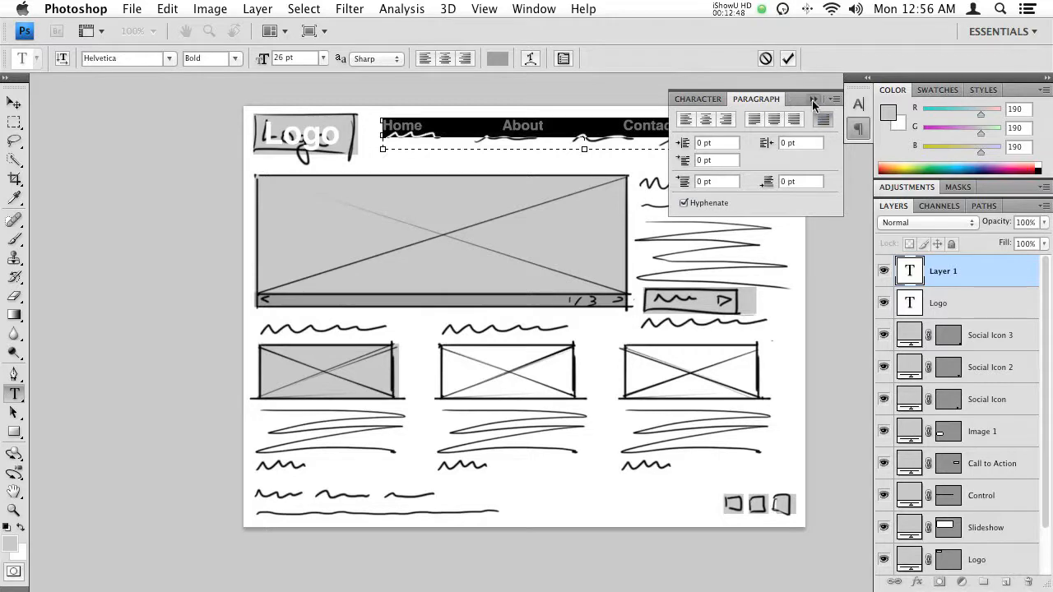
left_click(811, 99)
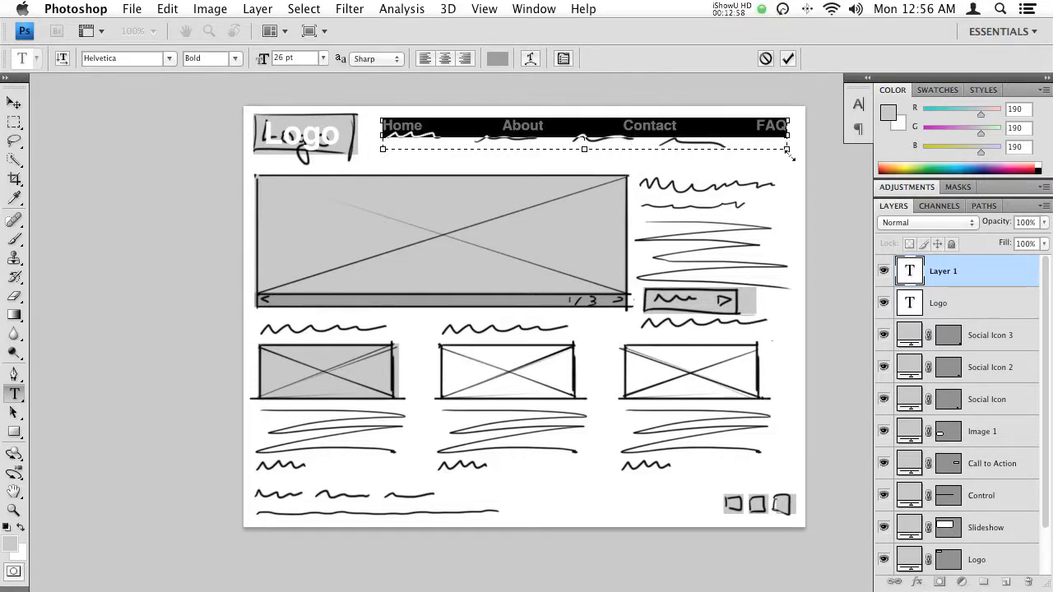
- Narrow the navigation text box to end at the last sketched link and move the text down onto the sketched links
left_click_drag(787, 152, 726, 155)
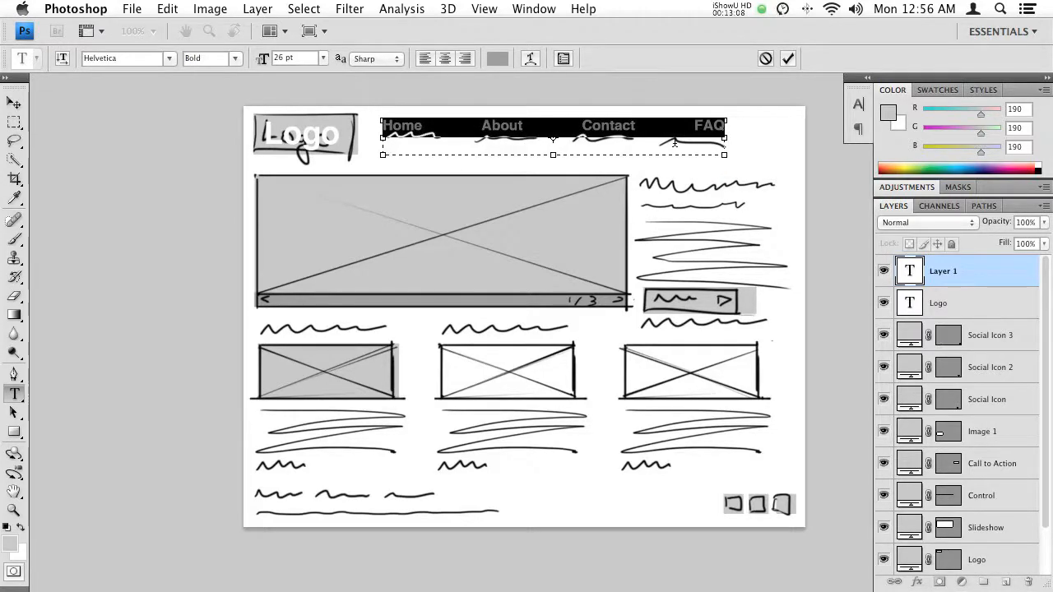
key("KP_Enter")
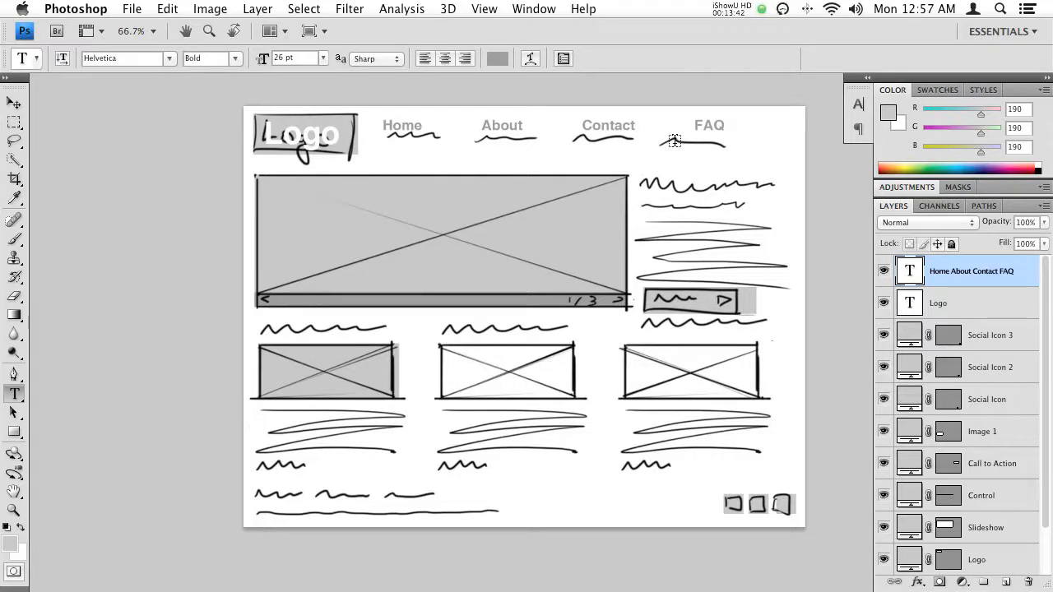
left_click_drag(407, 124, 409, 139)
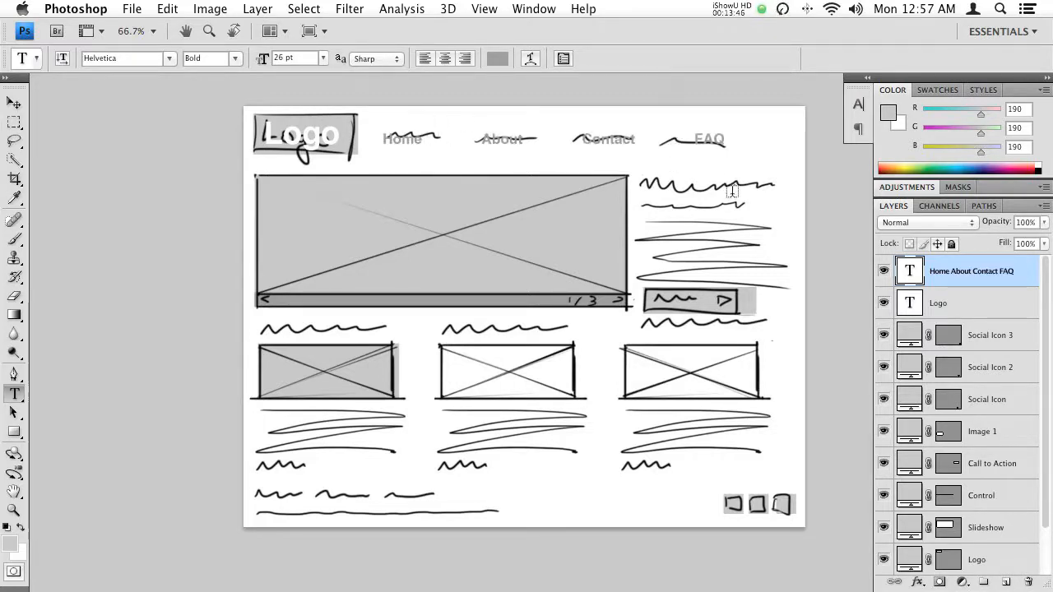
- Add the text "Header Text" over the sketched heading beside the slideshow and set its size to 30 pt
left_click(639, 183)
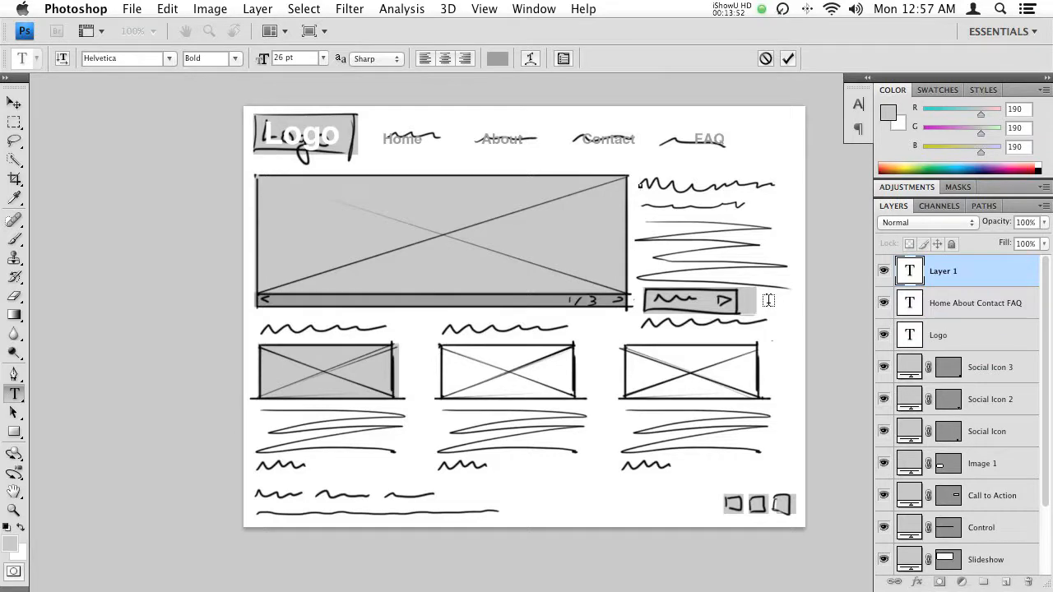
type("Header Text")
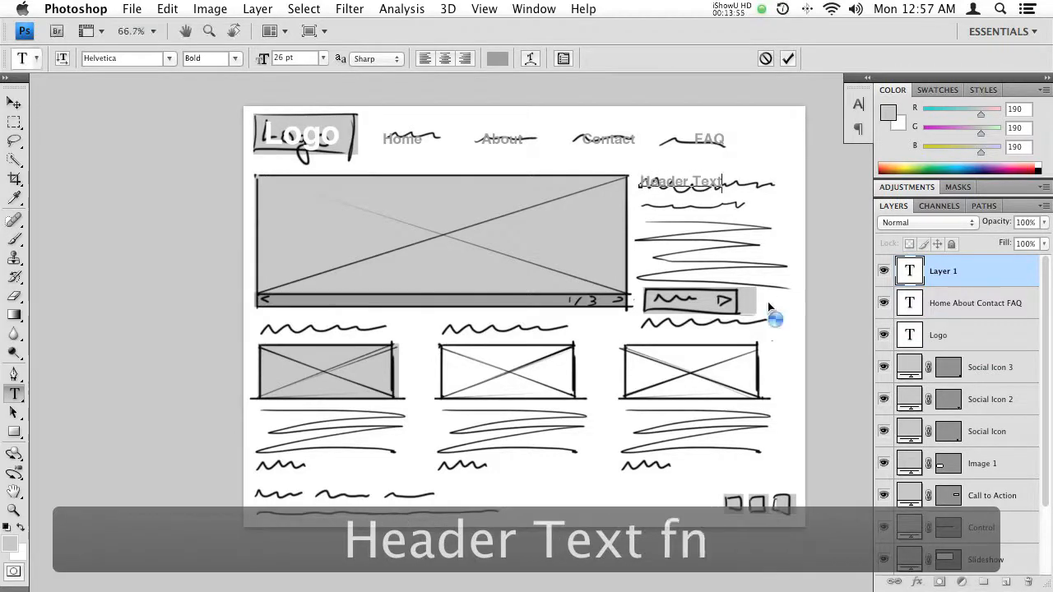
key("KP_Enter")
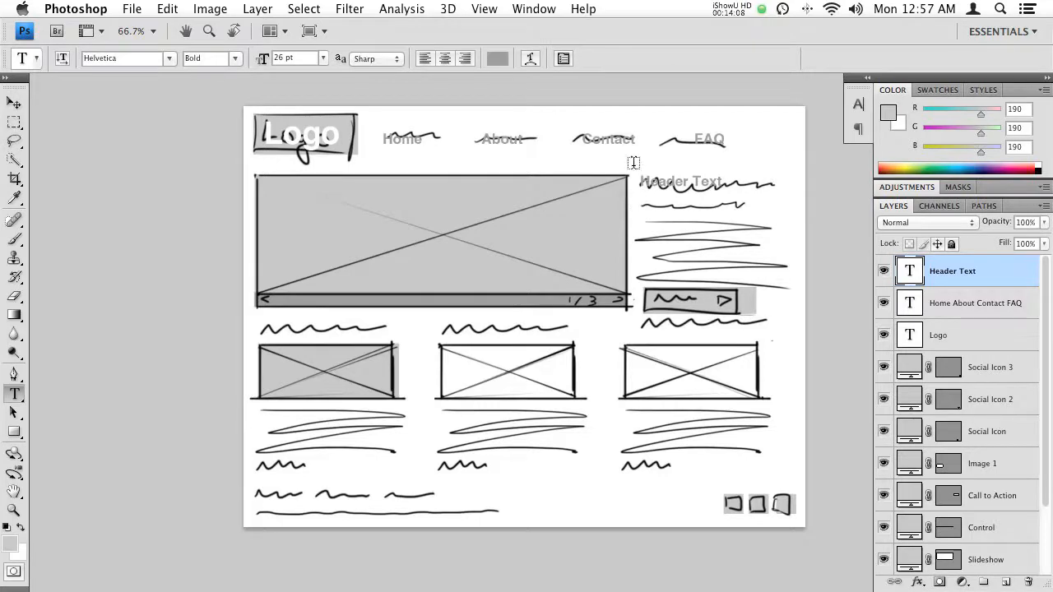
left_click(709, 180)
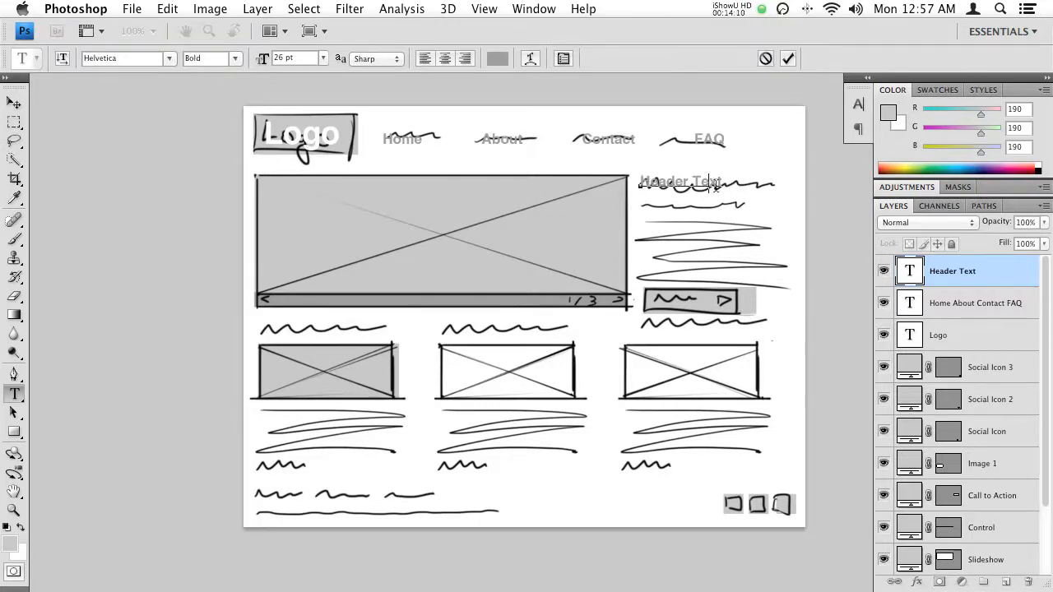
key("KP_Enter")
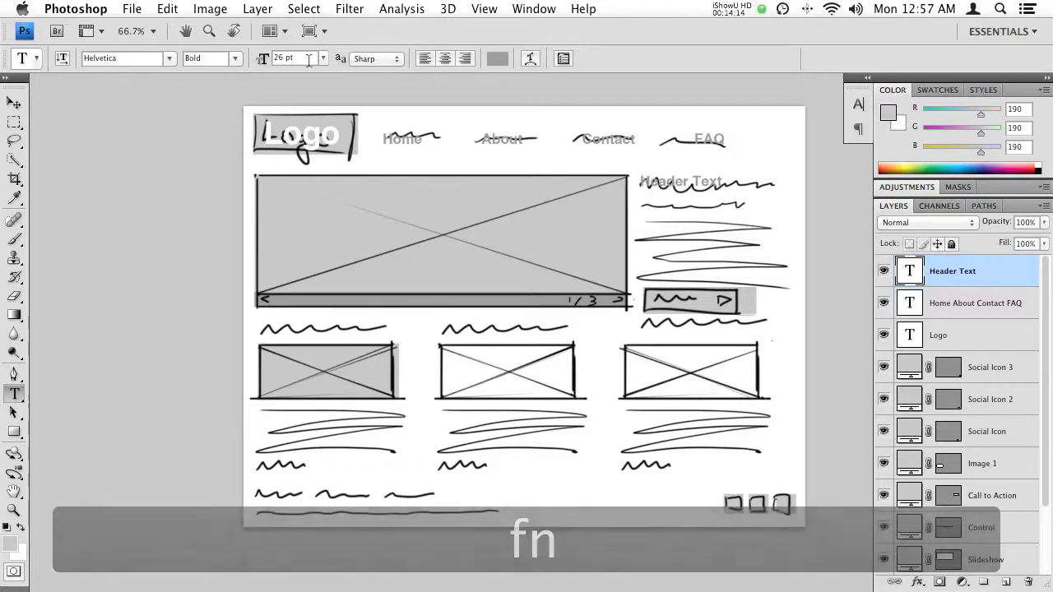
mouse_move(261, 62)
left_mouse_down()
mouse_move(270, 75)
mouse_move(264, 66)
left_mouse_up()
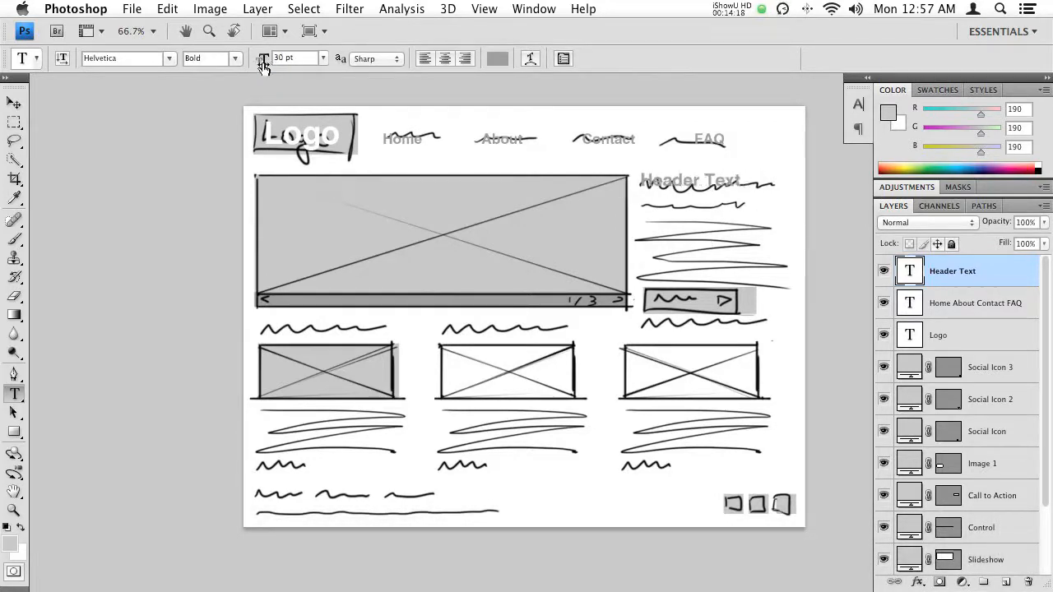
left_click(670, 179)
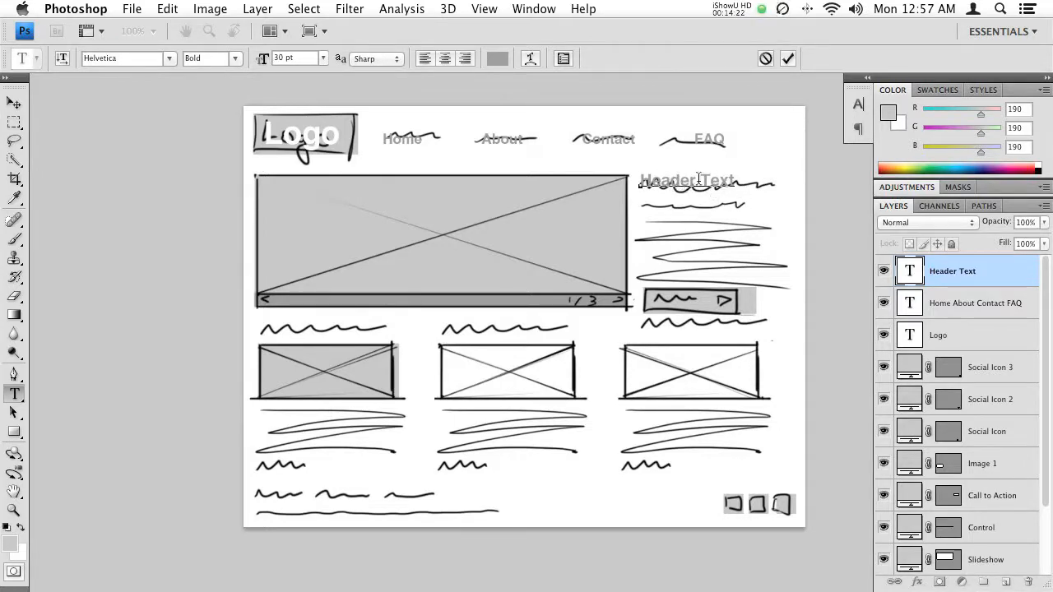
left_click_drag(699, 181, 735, 184)
mouse_move(262, 63)
left_mouse_down()
mouse_move(285, 64)
mouse_move(267, 69)
left_mouse_up()
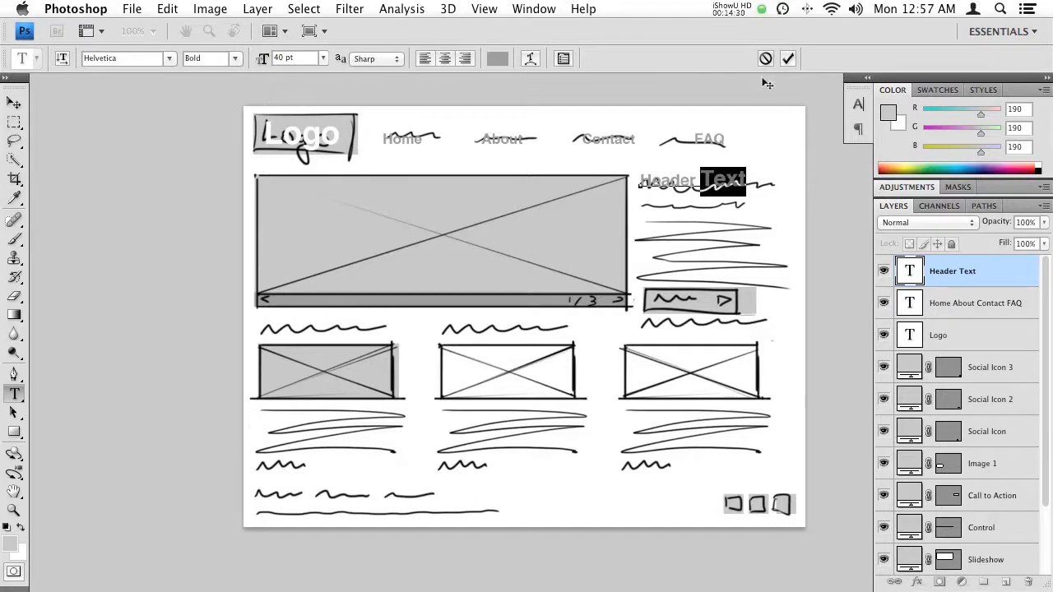
key("Escape")
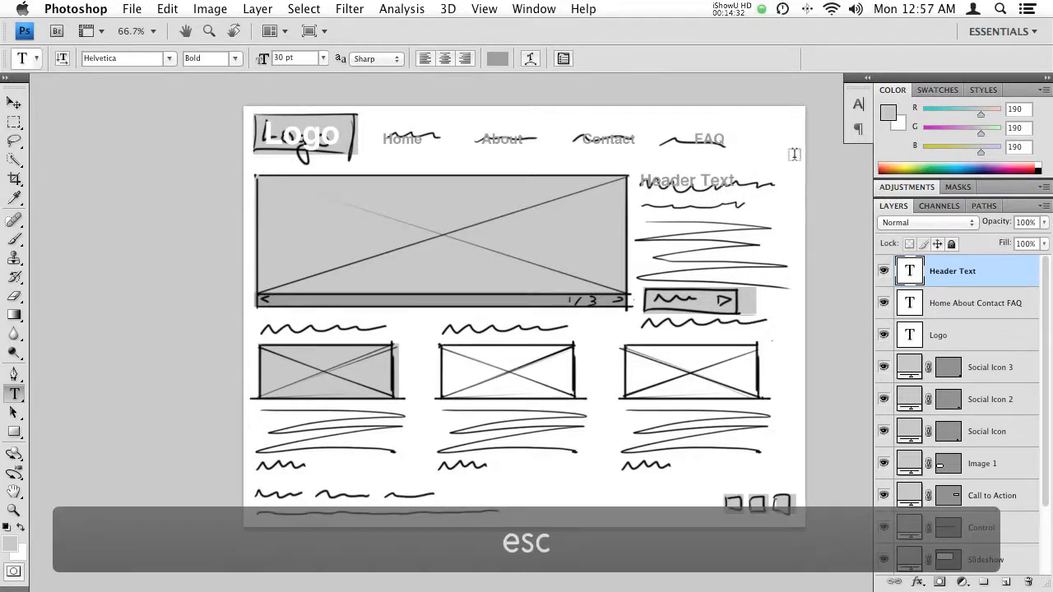
- Duplicate the Header Text onto the sketched line below and change the copy to read "Sub Header Text"
left_click_drag(261, 62, 261, 63)
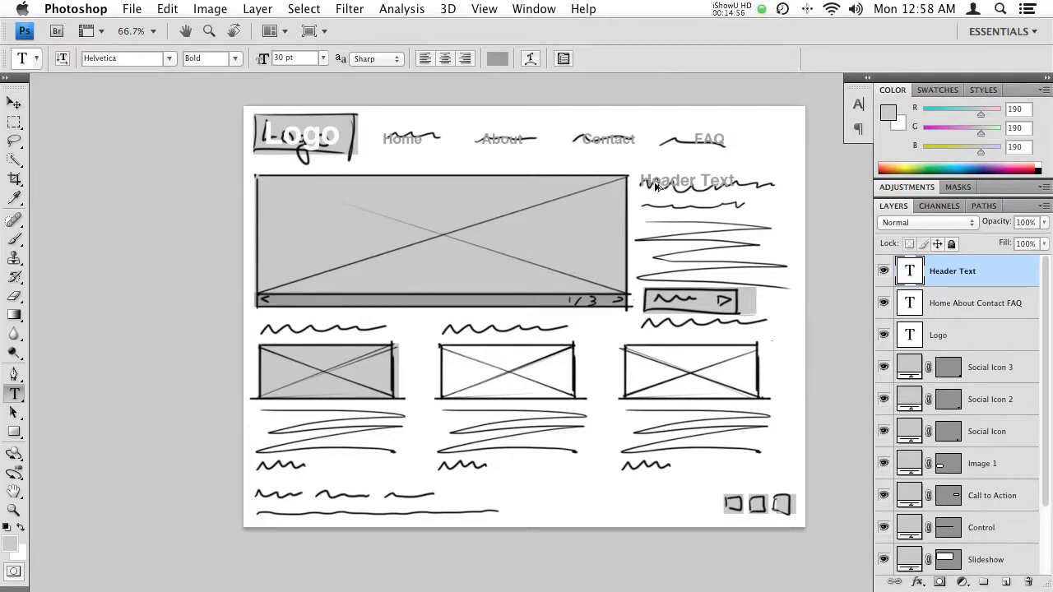
left_click_drag(666, 186, 670, 216)
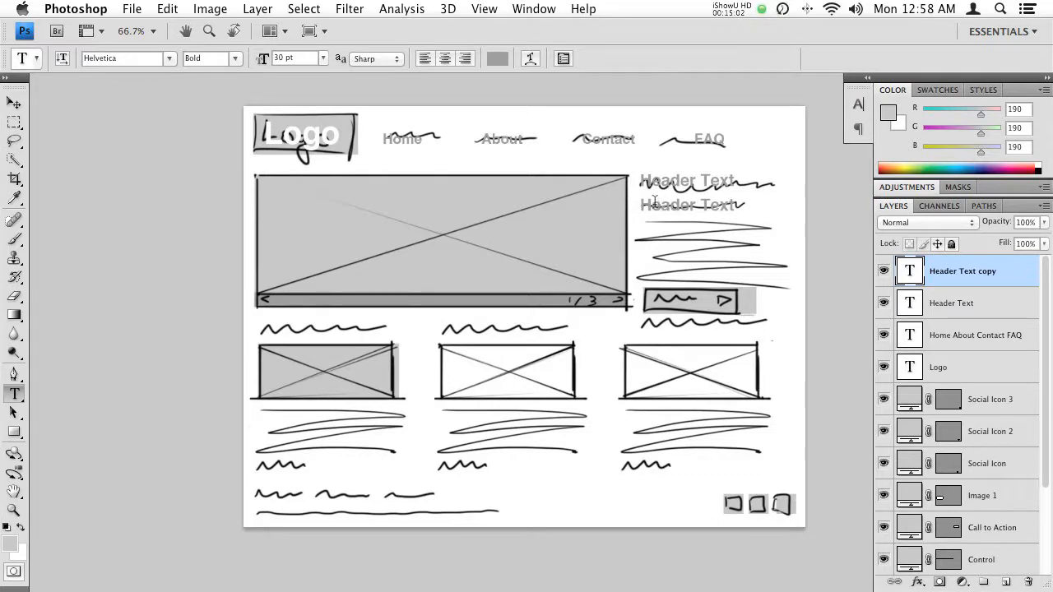
left_click(643, 207)
type("Sub")
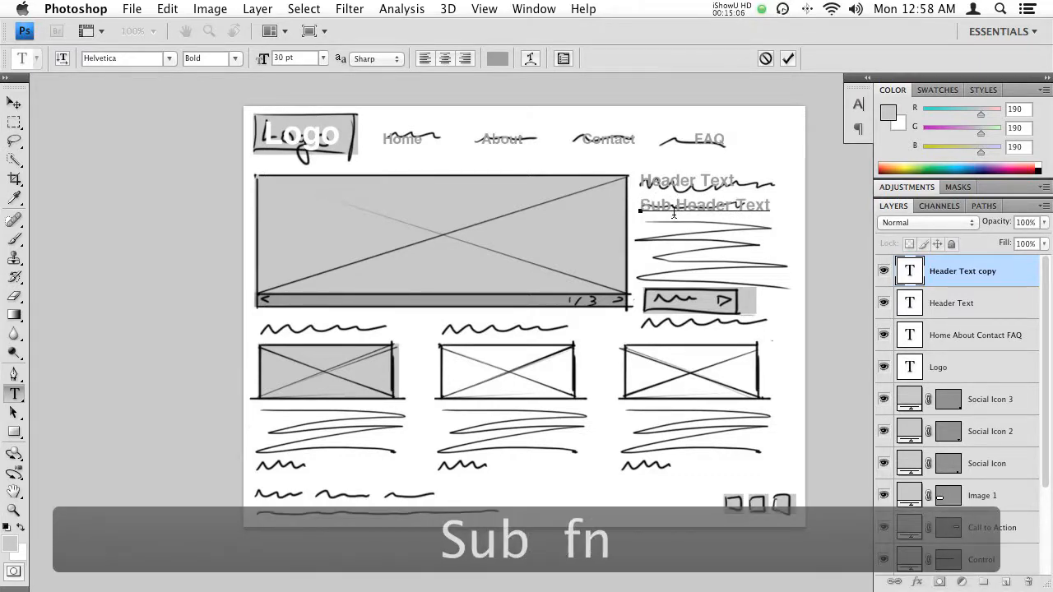
key("KP_Enter")
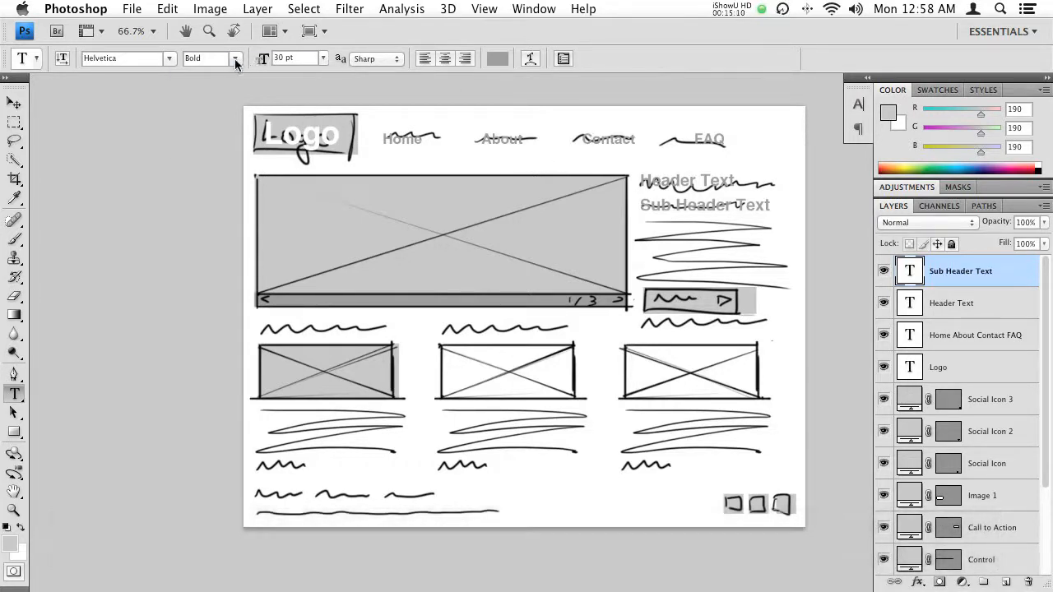
- Format the Sub Header Text as Regular, All Caps and 20 pt, and move it up closer to the header
left_click(235, 59)
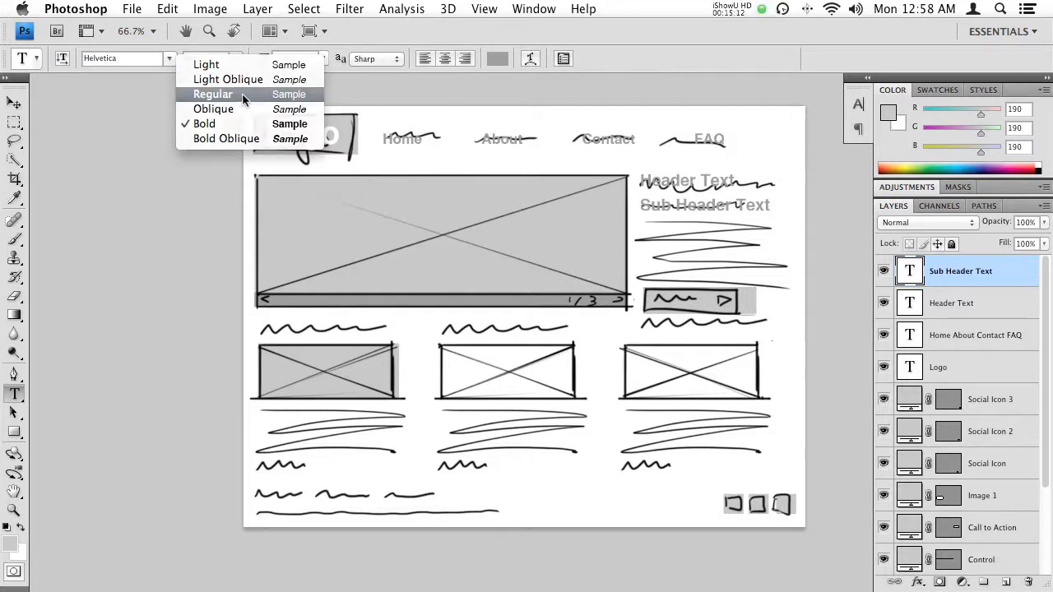
left_click(243, 94)
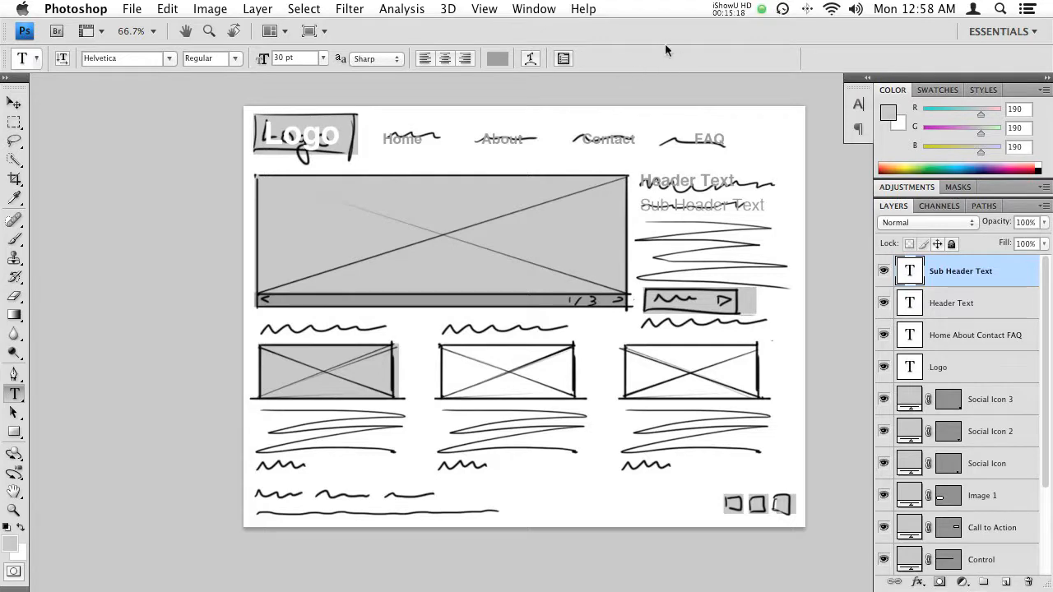
left_click(564, 59)
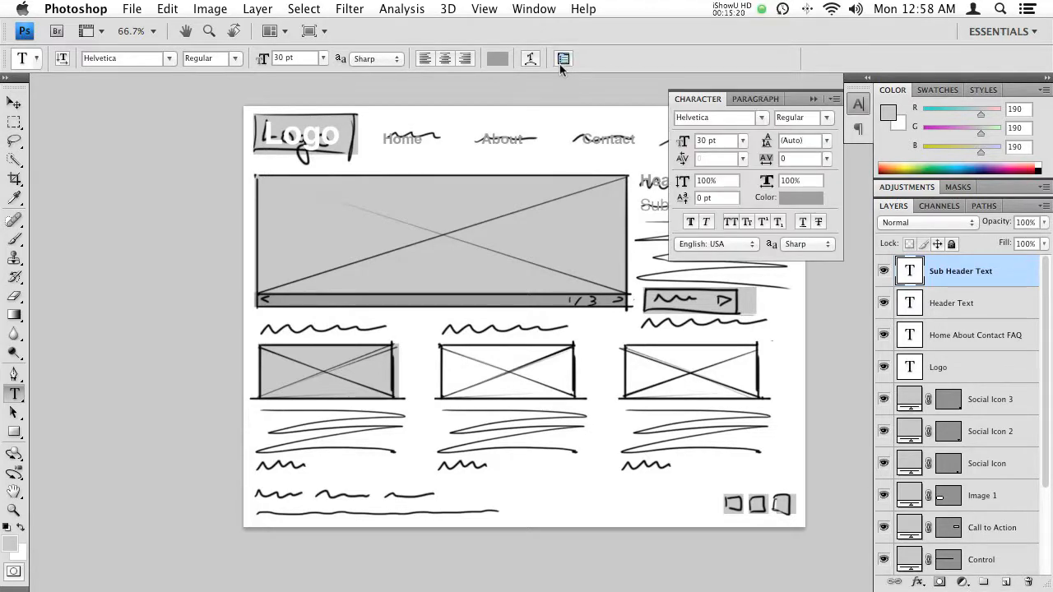
left_click(730, 223)
left_click(812, 99)
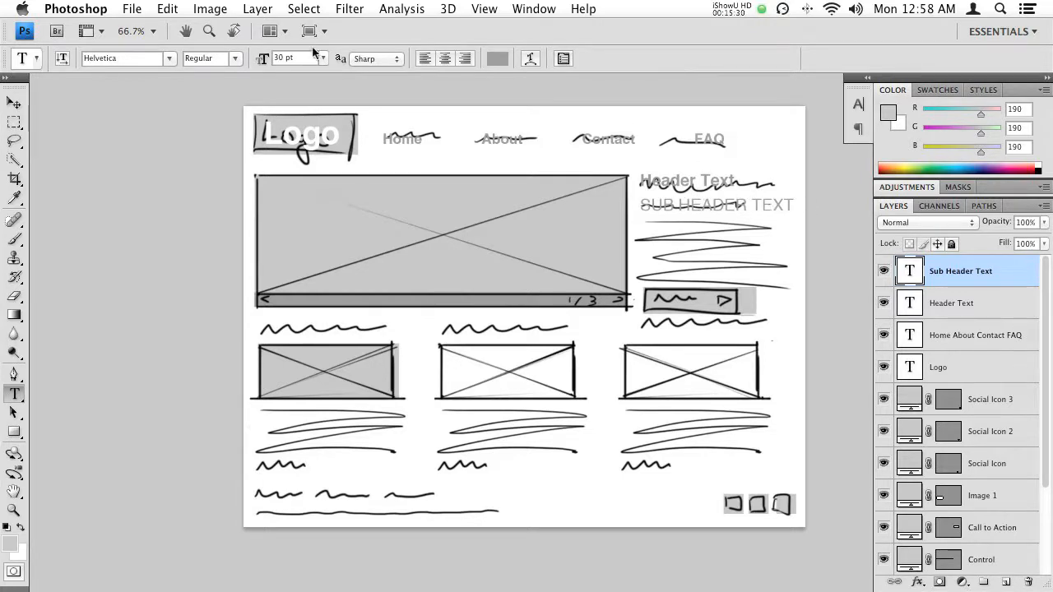
left_click_drag(265, 64, 263, 65)
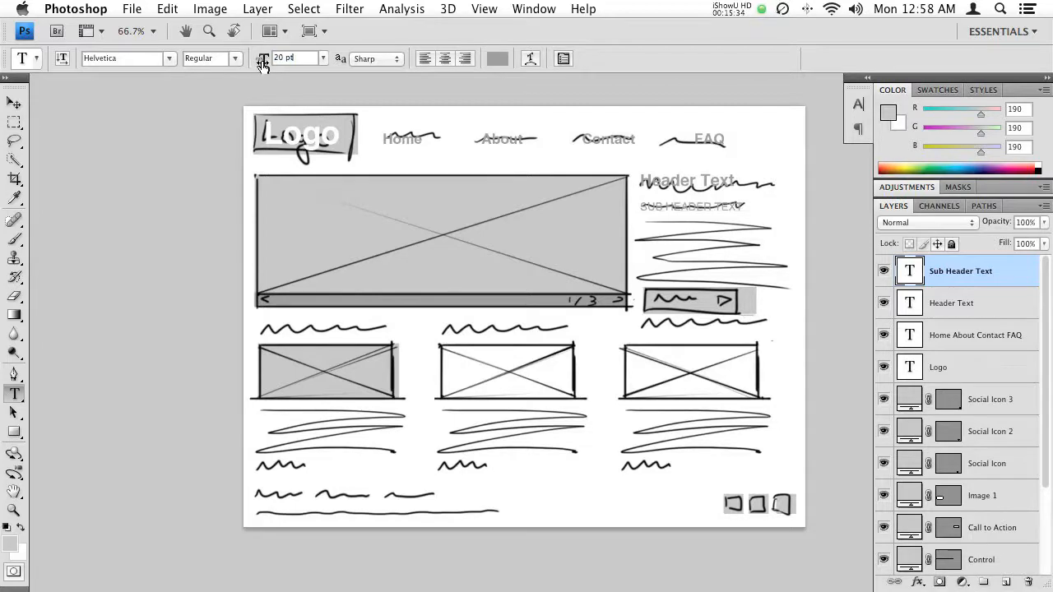
left_click_drag(678, 211, 683, 206)
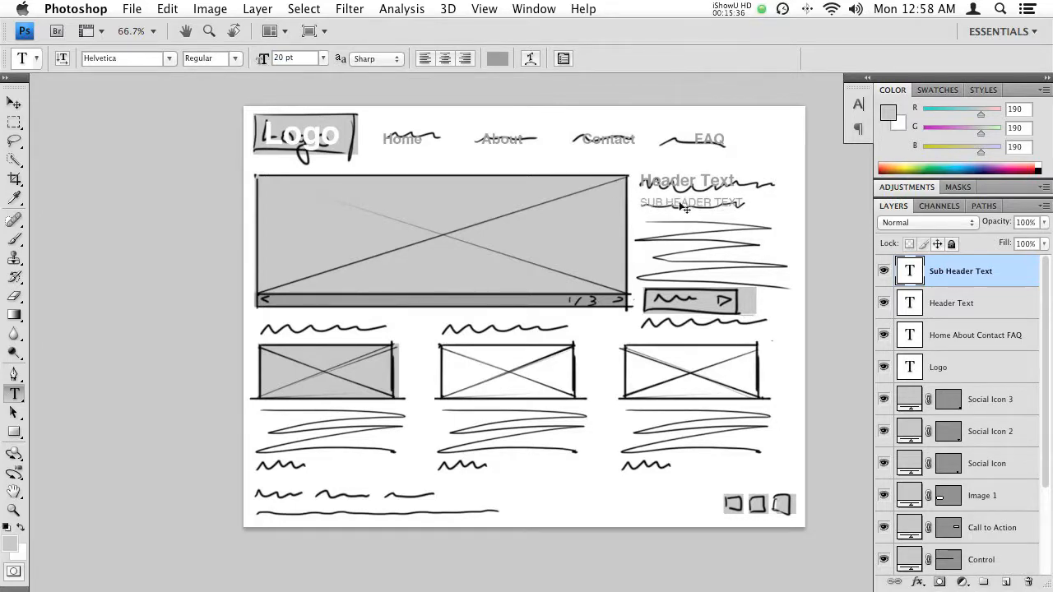
- Examine the header text and the sketched paragraph area beneath it at a closer view
left_click_drag(579, 205, 453, 210)
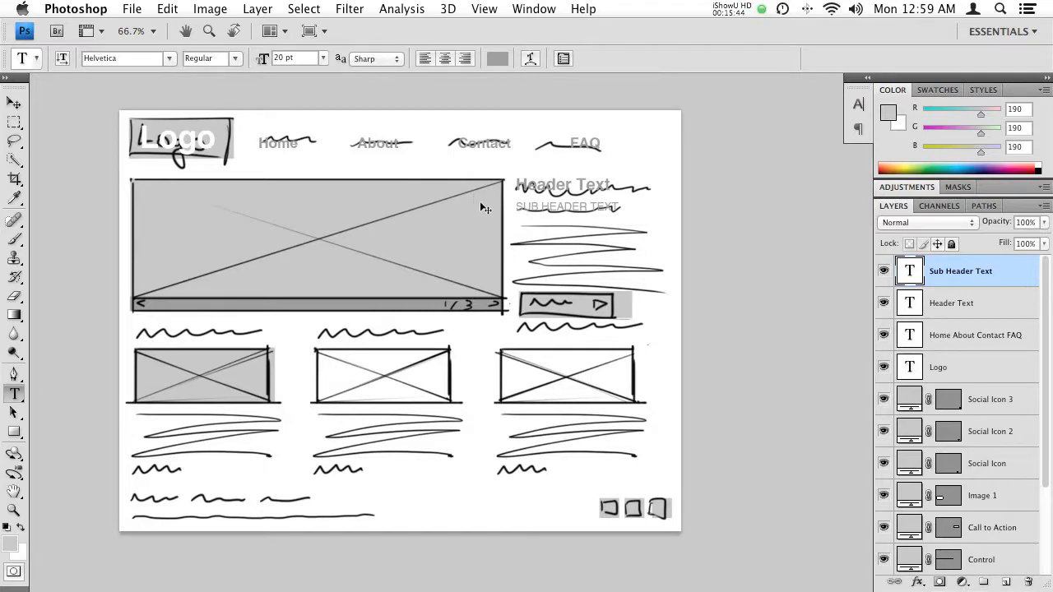
key("super+1")
left_click_drag(362, 192, 411, 275)
key("Tab")
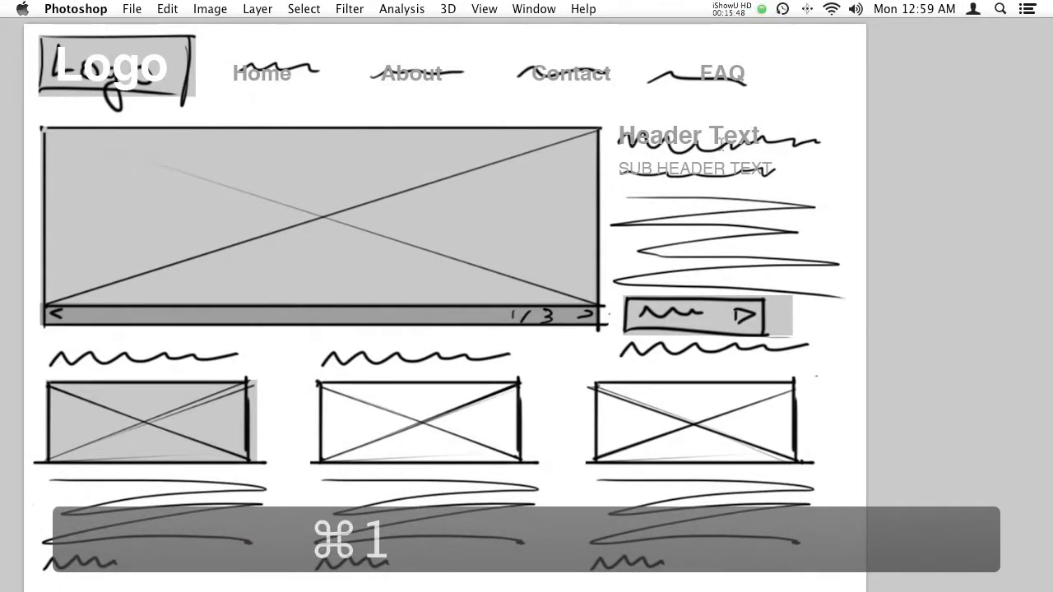
left_click_drag(606, 235, 470, 225)
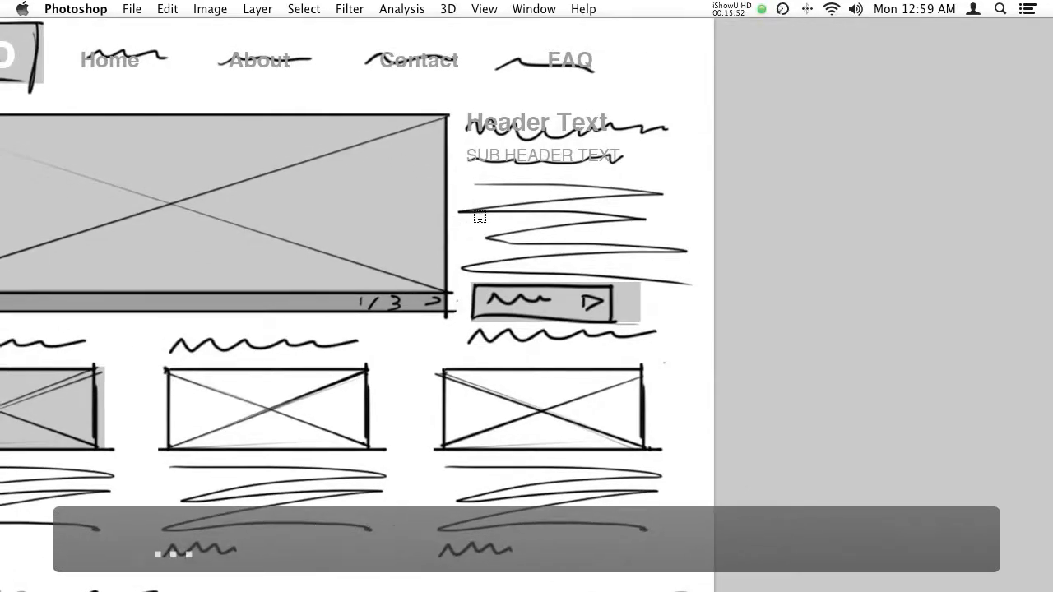
key("super+0")
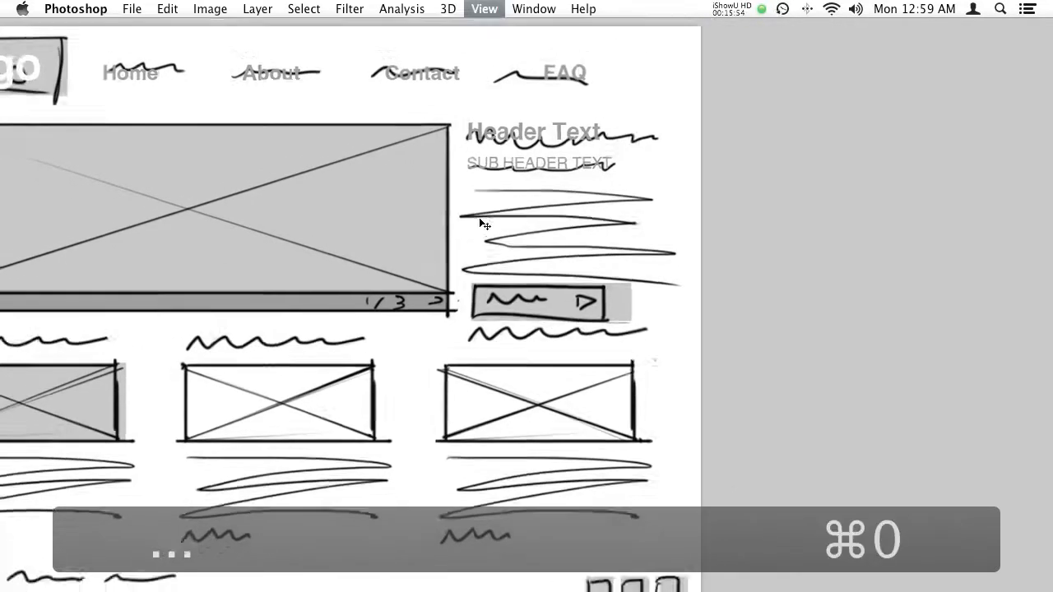
left_click_drag(629, 201, 495, 229)
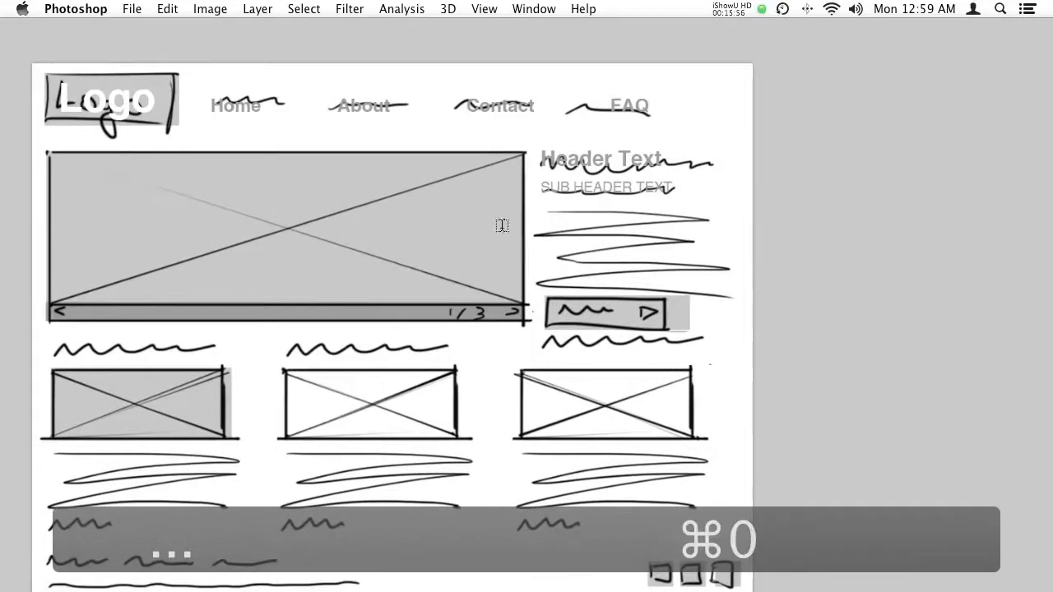
key("Tab")
left_click_drag(579, 257, 423, 243)
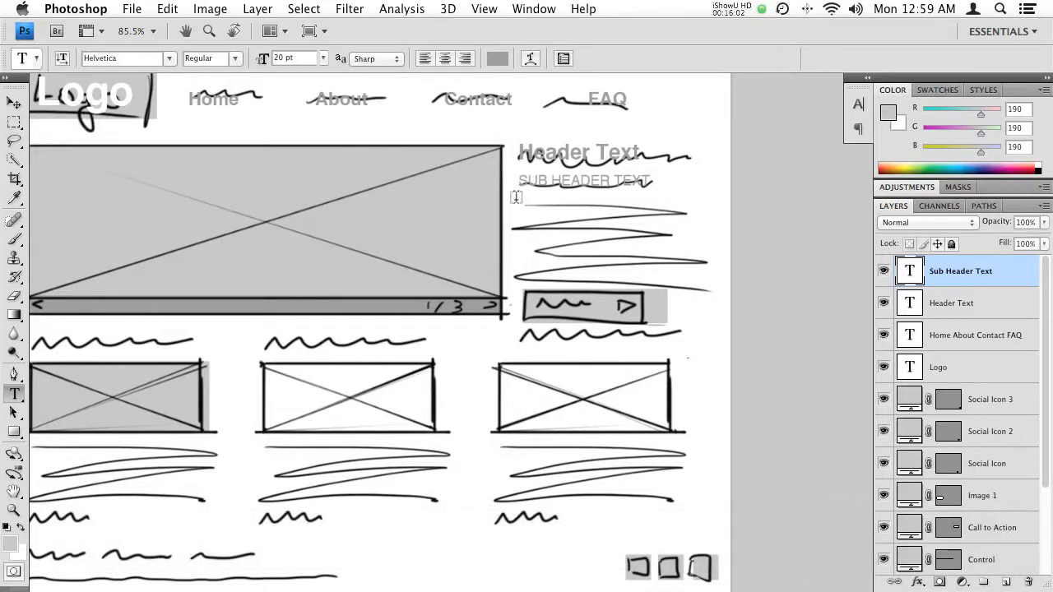
- Draw a paragraph text box over the sketched lines below the sub header, containing "Couple words", and left-align the text
left_click_drag(567, 263, 703, 280)
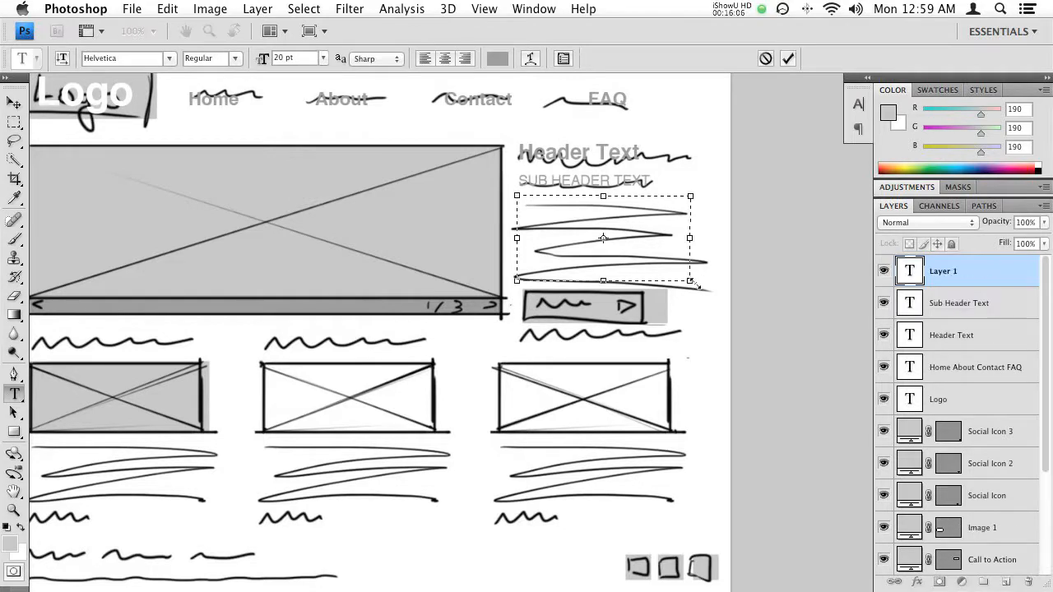
type("Couple words")
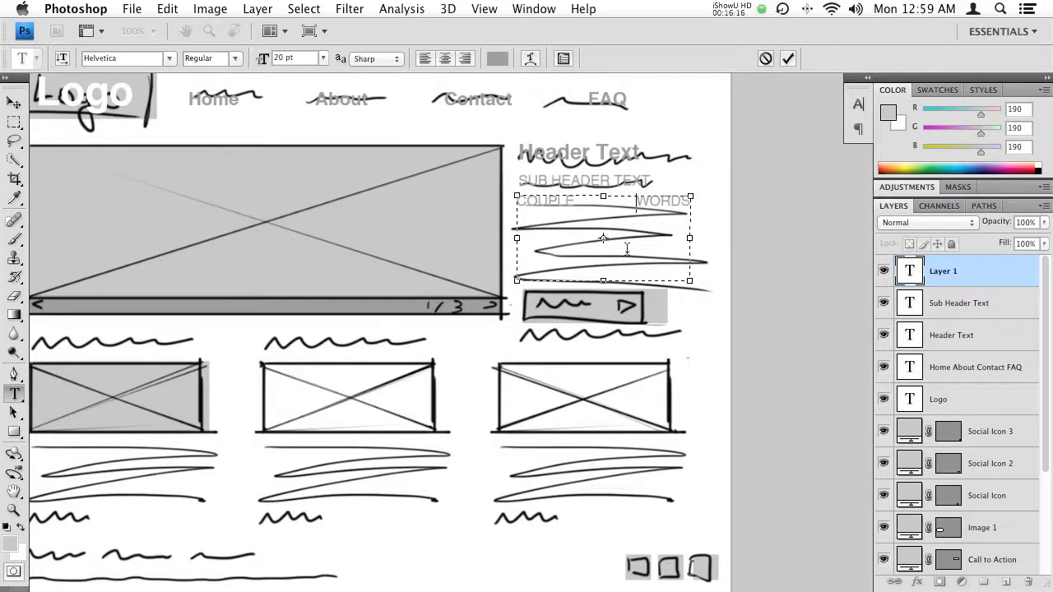
key("super+a")
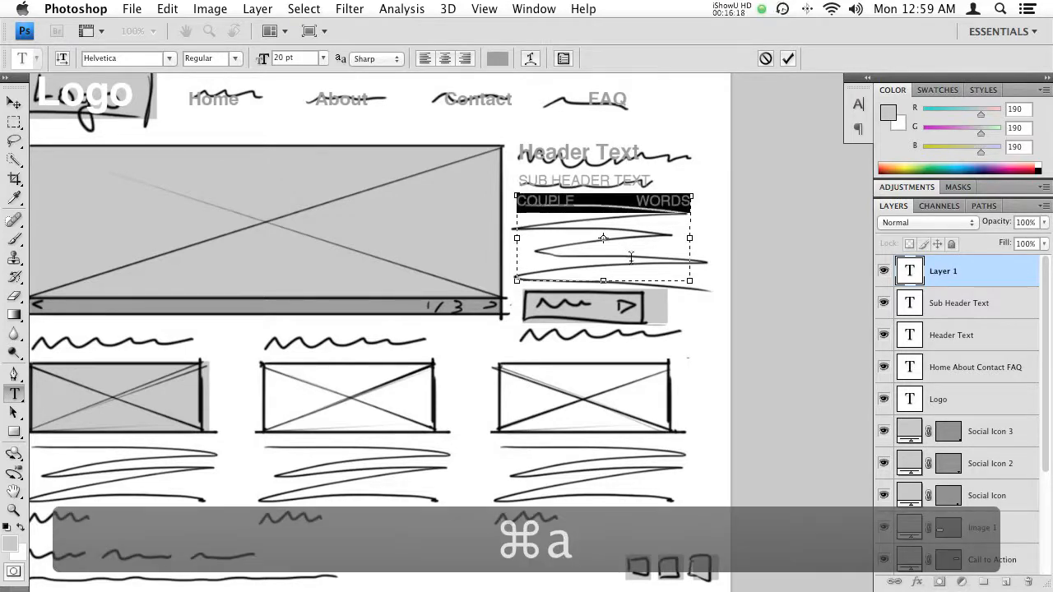
left_click(424, 59)
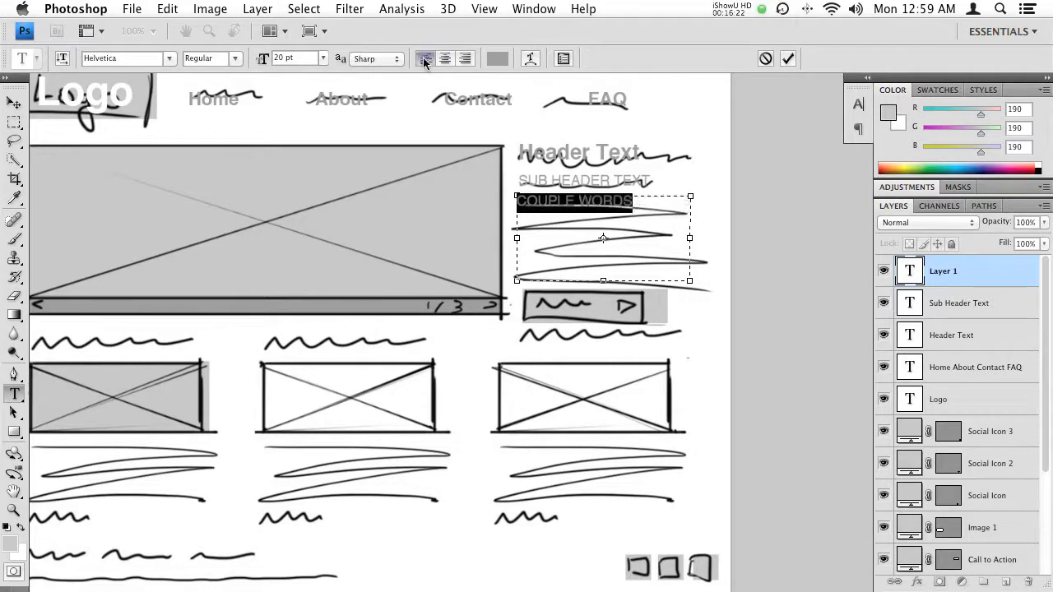
- Set the "Couple words" text to 14 pt and turn off its All Caps formatting
left_click(323, 59)
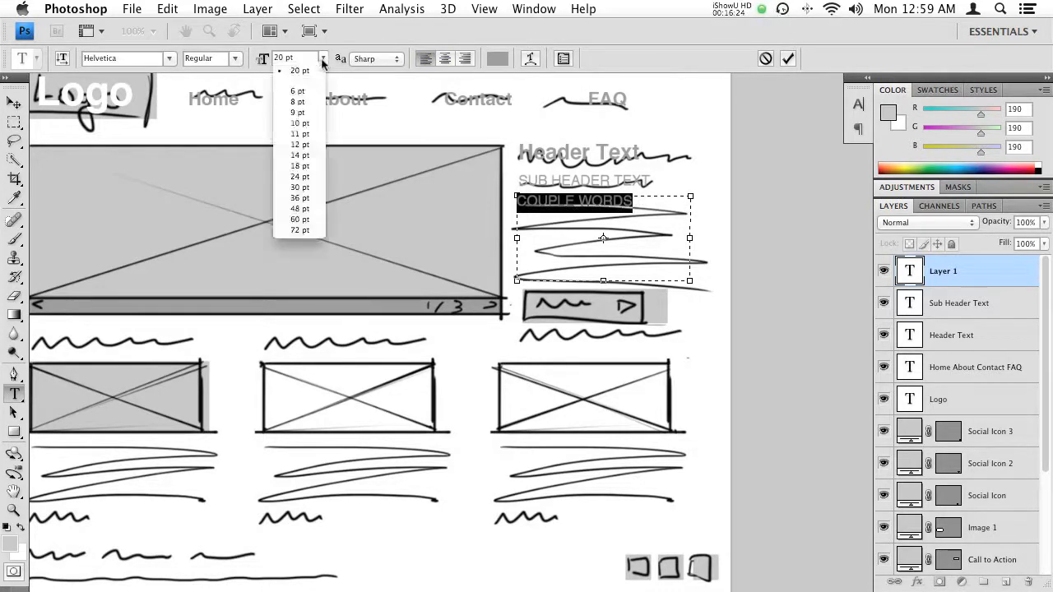
left_click(297, 155)
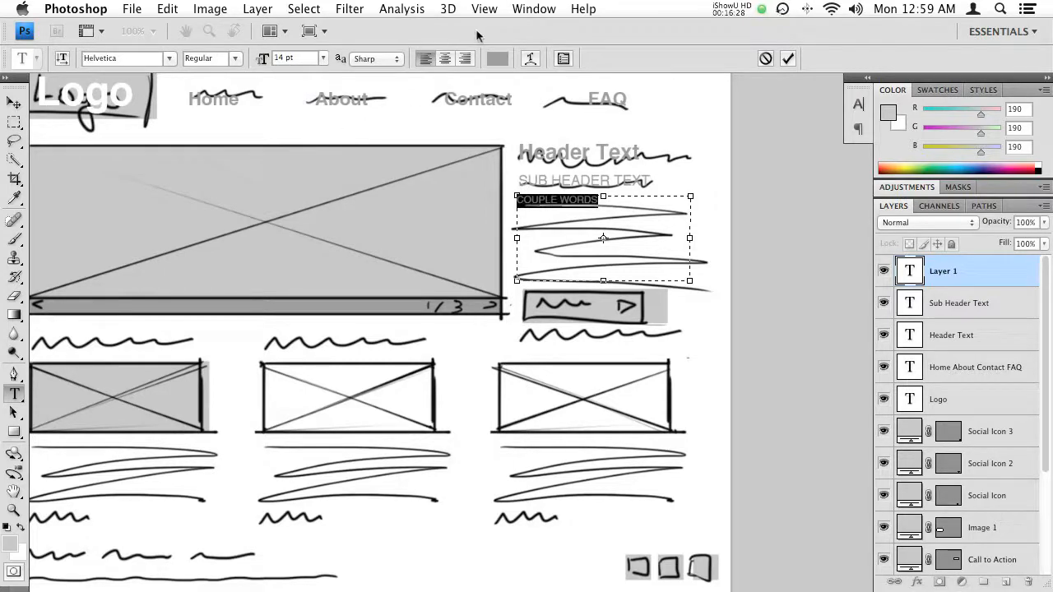
left_click(563, 59)
left_click(730, 222)
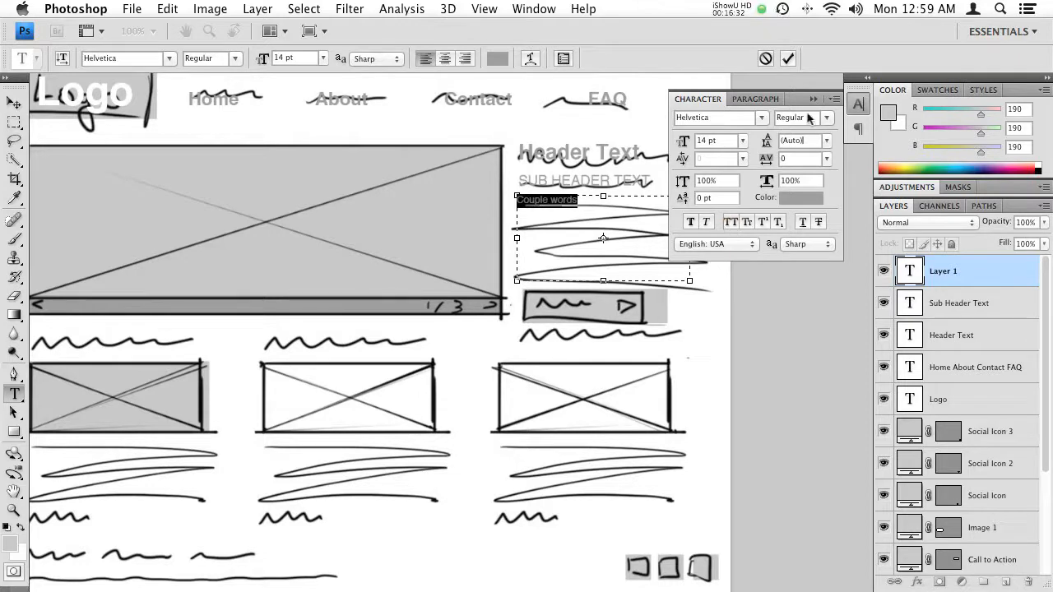
left_click(813, 98)
left_click(602, 202)
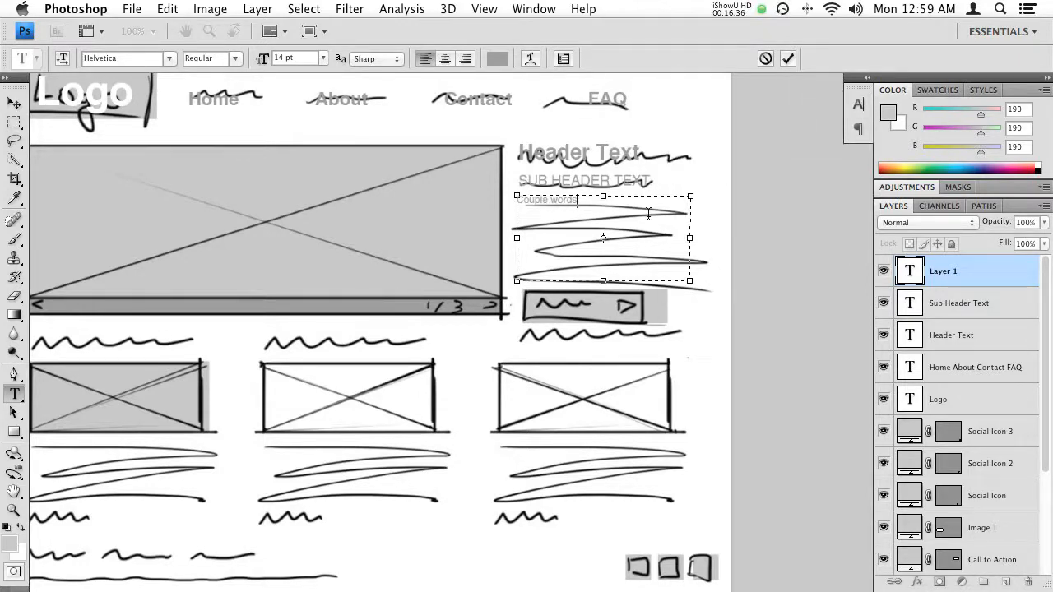
key("KP_Enter")
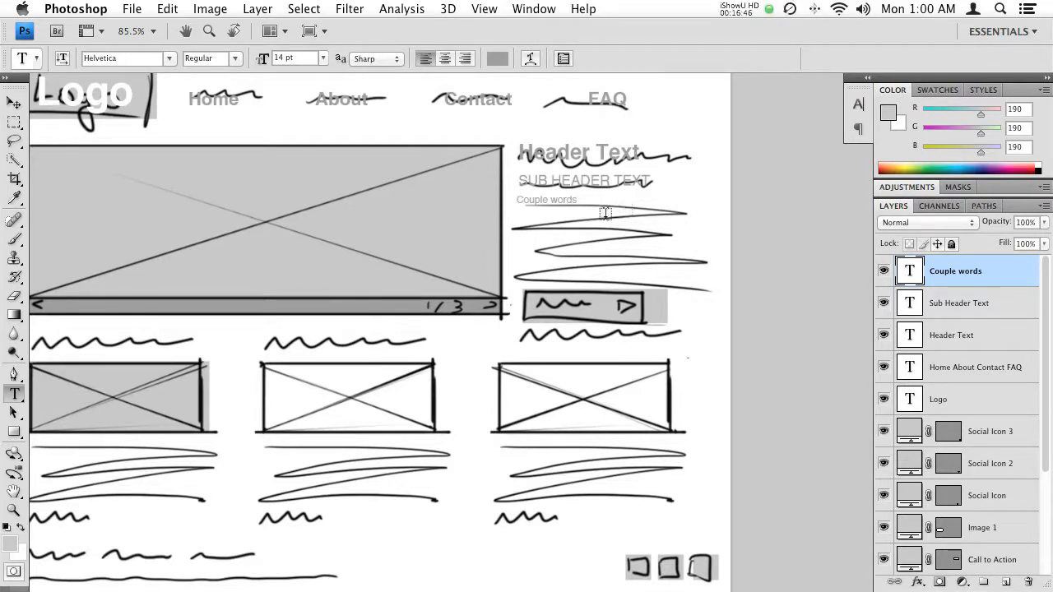
- Switch to Chrome and open the lipsum.com home page
key("super+Tab")
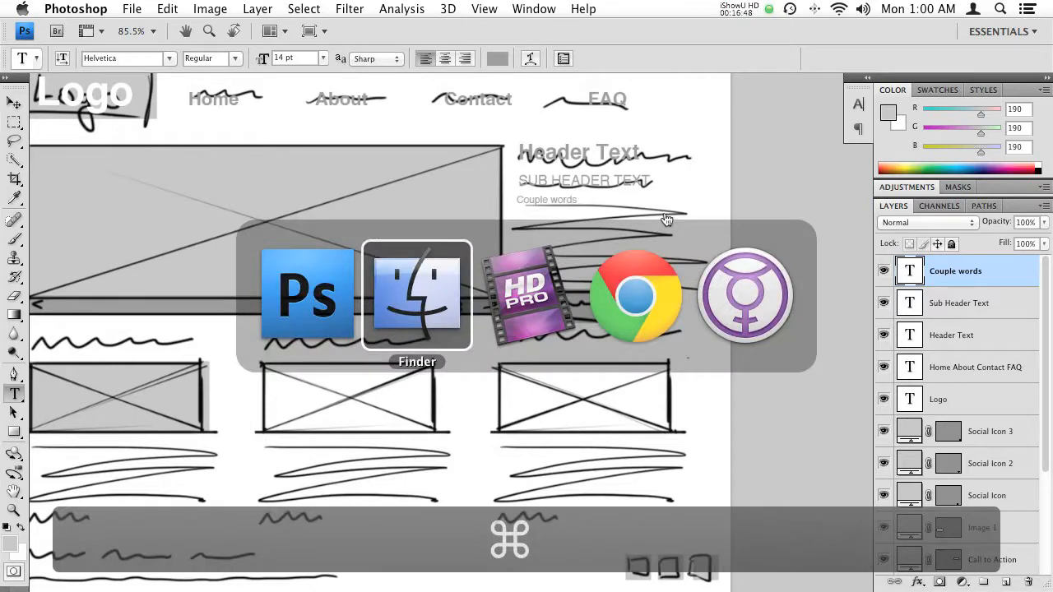
left_click(643, 314)
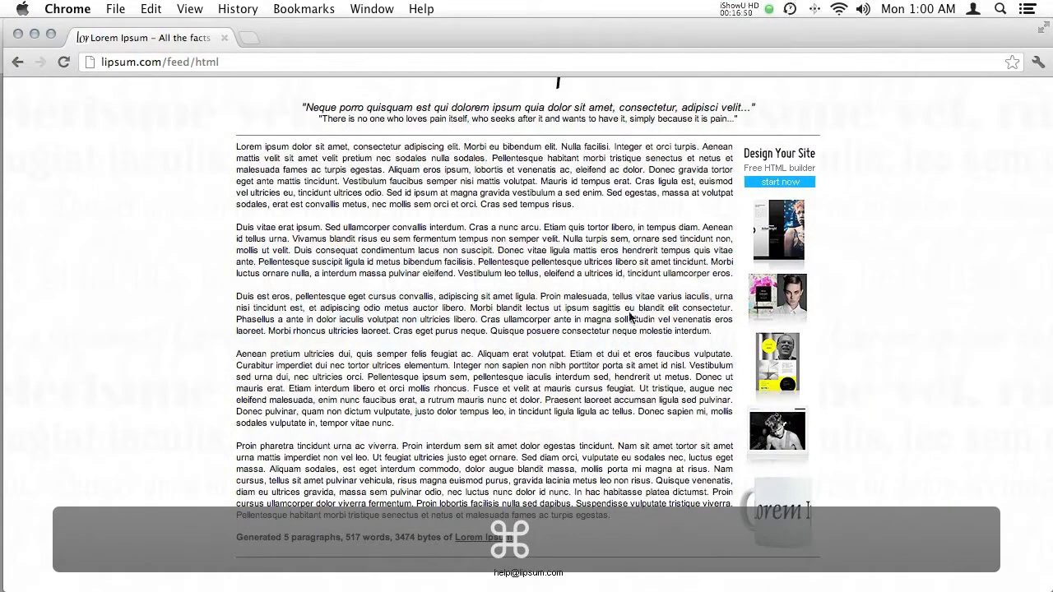
scroll(366, 283, "up", 5)
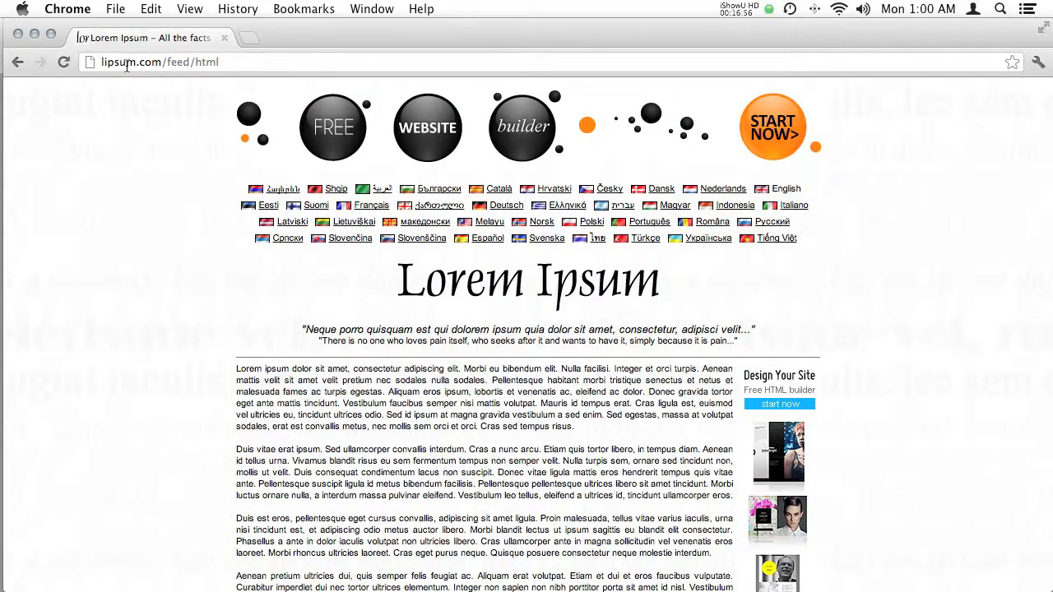
left_click_drag(168, 63, 177, 79)
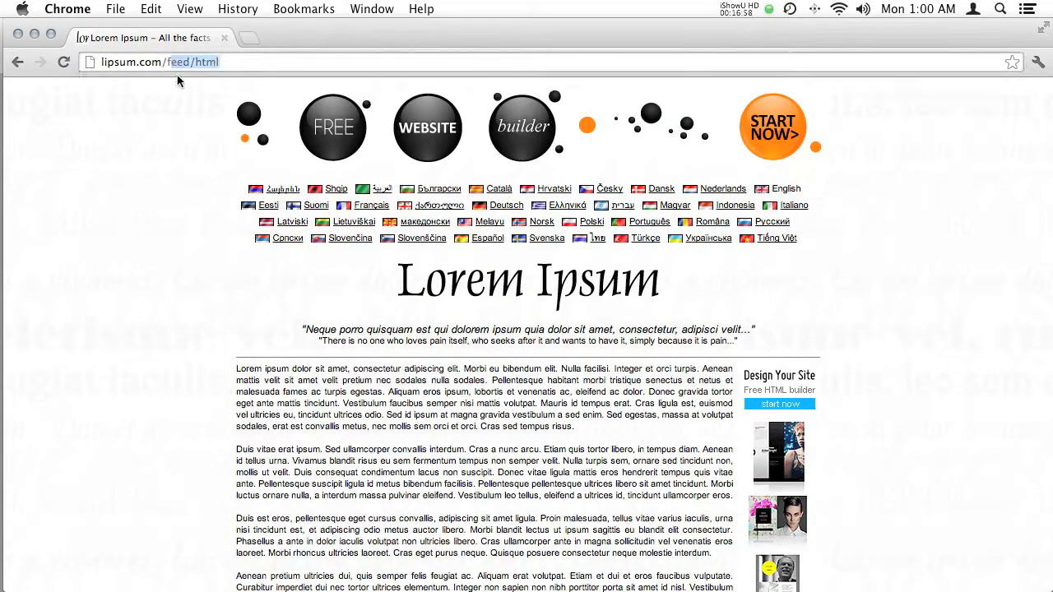
key("BackSpace")
key("Return")
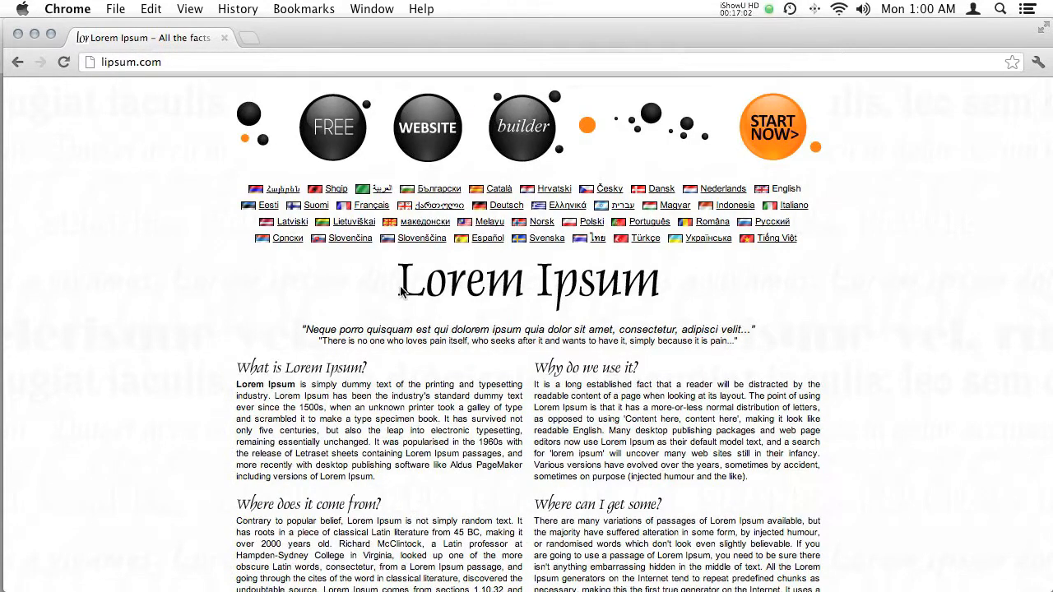
- Generate five paragraphs of Lorem Ipsum and copy the first paragraph's text from its start through "Mauris vitae ullamcorper lacus."
scroll(518, 270, "down", 5)
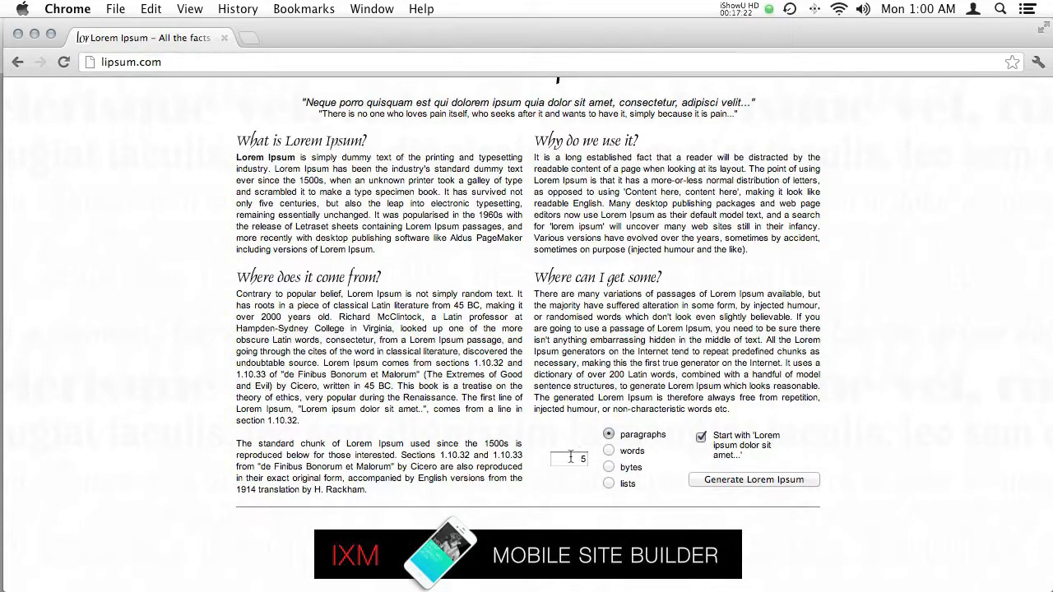
left_click(717, 481)
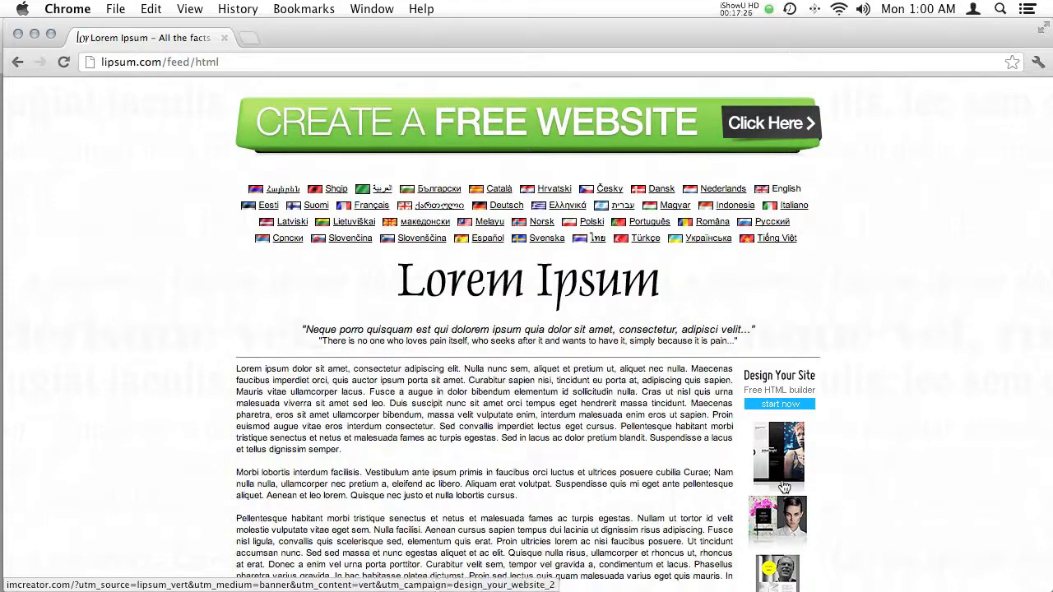
scroll(399, 330, "down", 5)
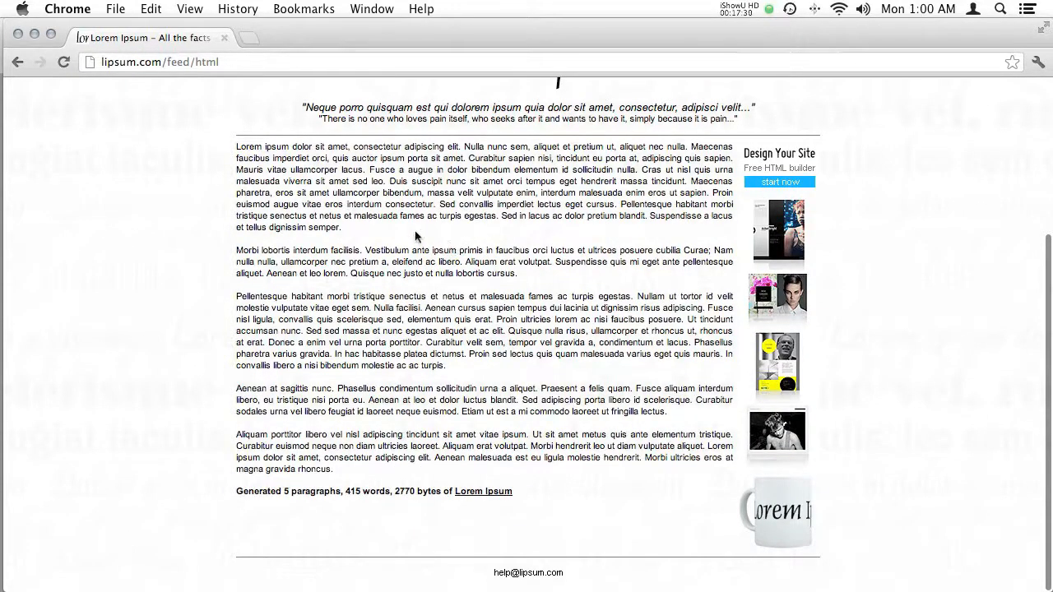
mouse_move(244, 147)
left_mouse_down()
mouse_move(321, 172)
mouse_move(374, 175)
mouse_move(232, 144)
left_mouse_up()
left_click(370, 179)
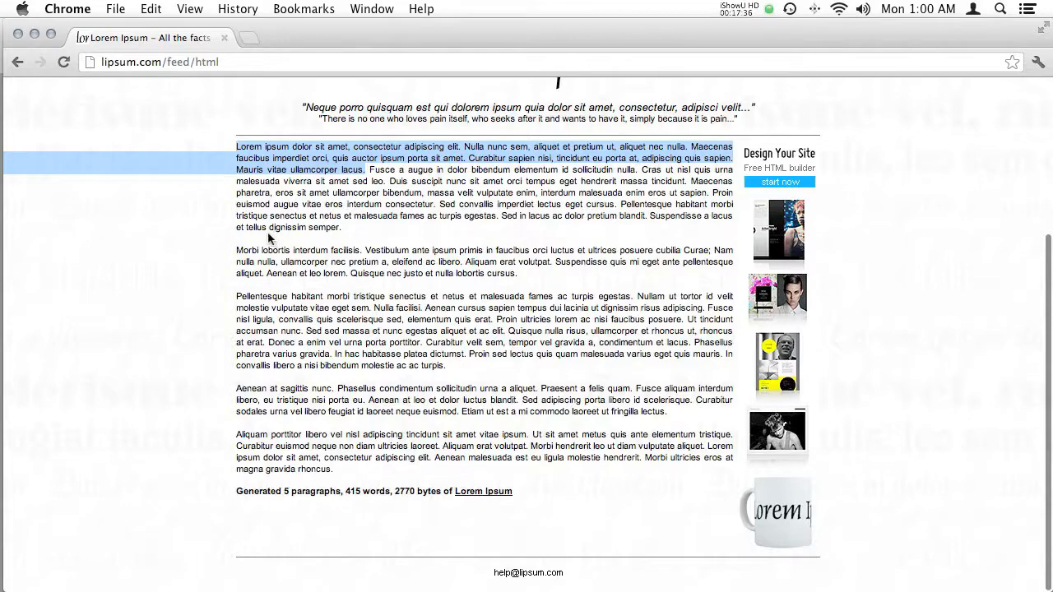
key("super+c")
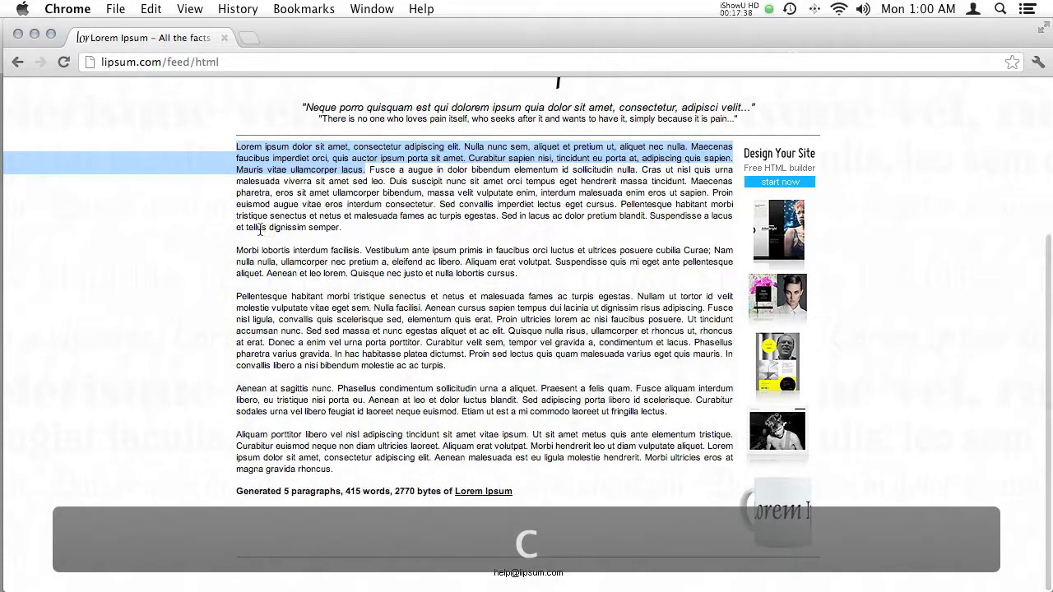
right_click(318, 150)
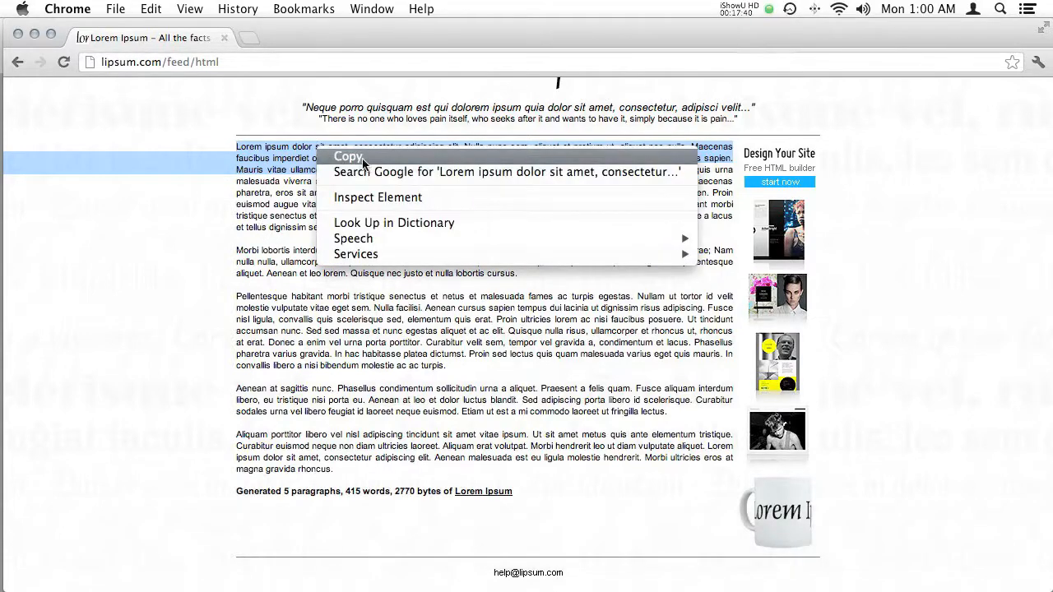
left_click(354, 156)
- Switch back to Photoshop and replace "Couple words" with the copied Lorem Ipsum text
key("super+Tab")
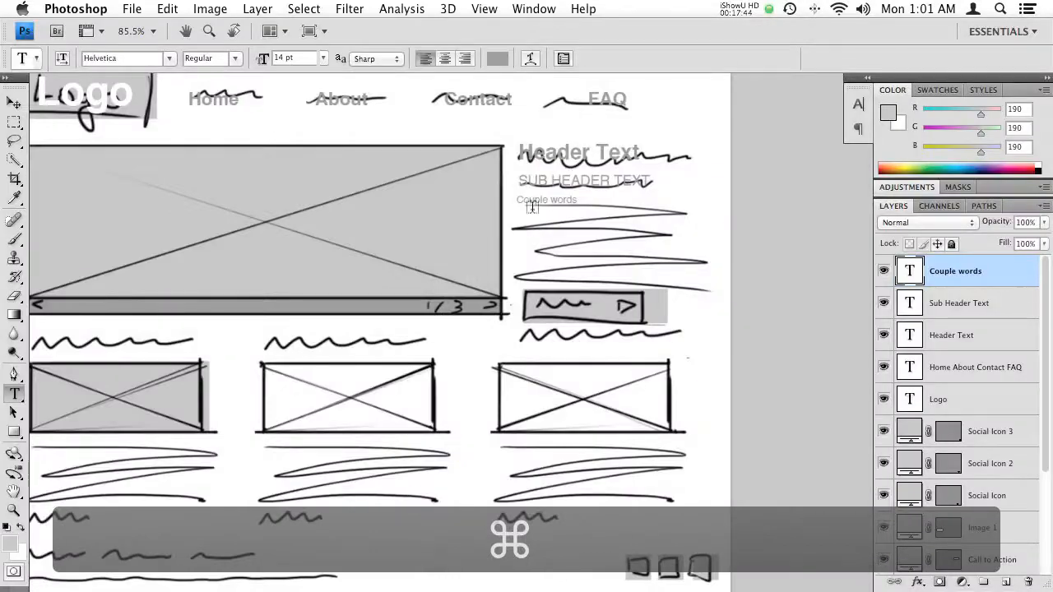
left_click(533, 199)
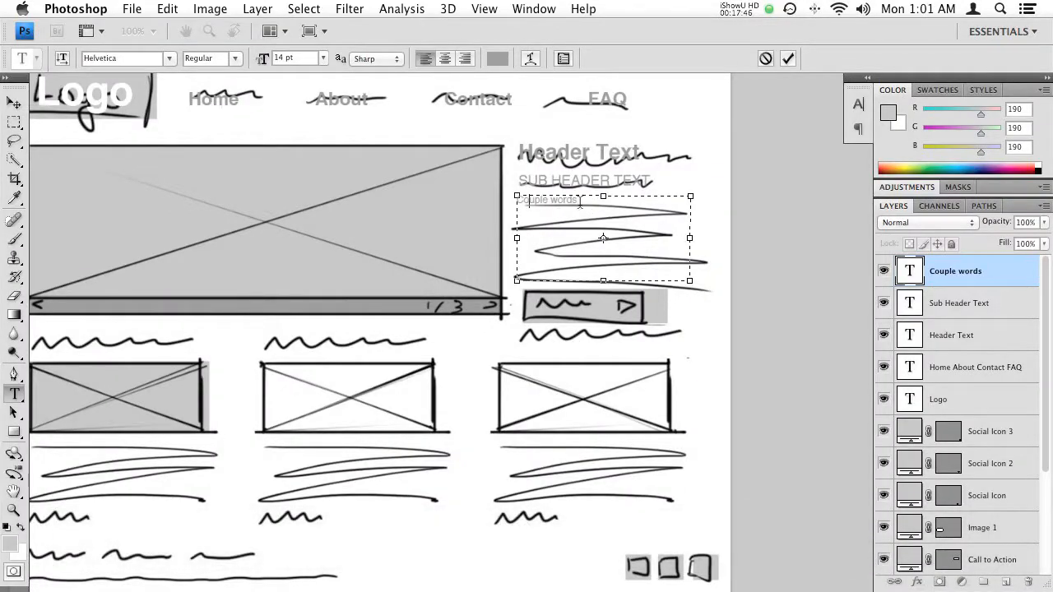
left_click_drag(578, 200, 487, 201)
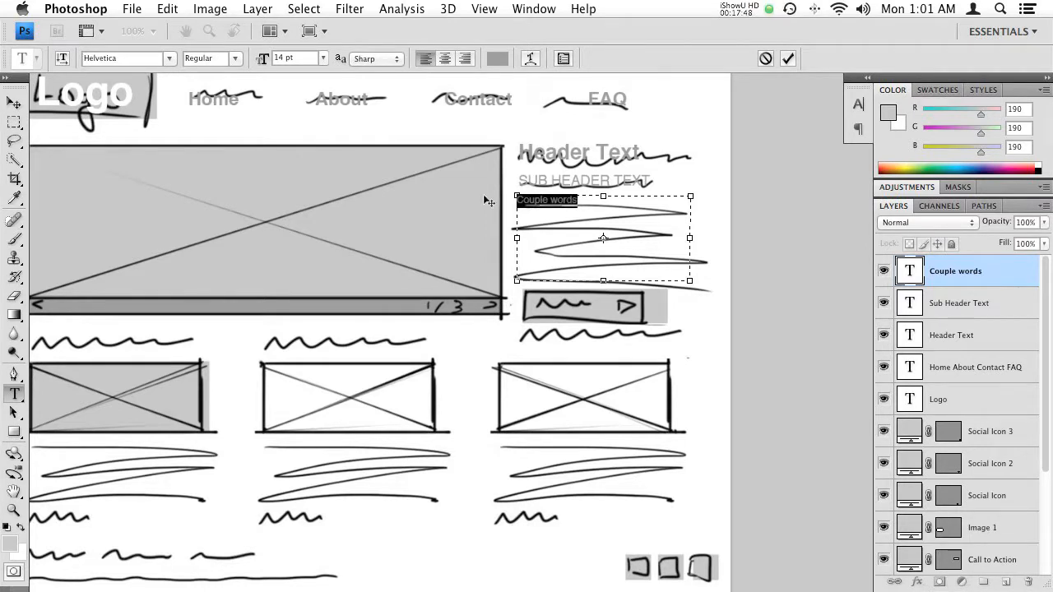
key("super+v")
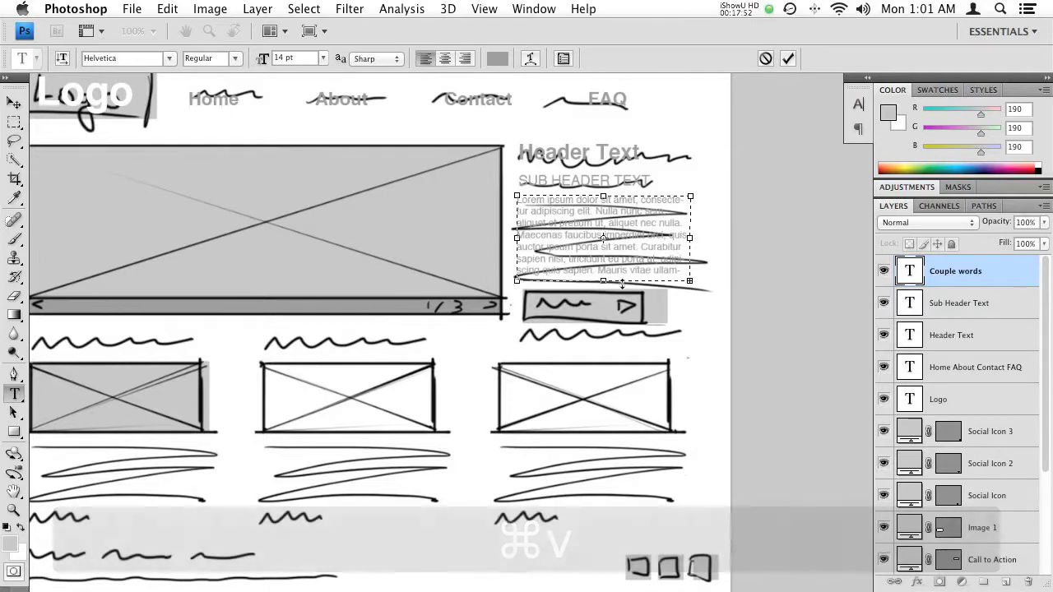
key("KP_Enter")
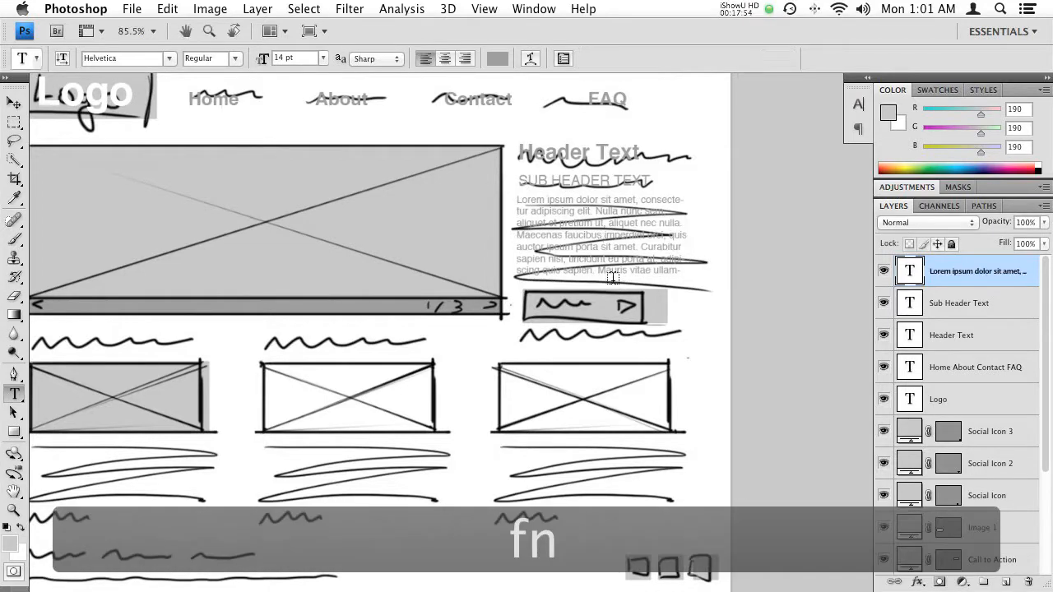
left_click(647, 116)
key("Escape")
- Try 48 pt leading on the Lorem Ipsum paragraph and return it to its original line spacing
left_click_drag(633, 240, 618, 178)
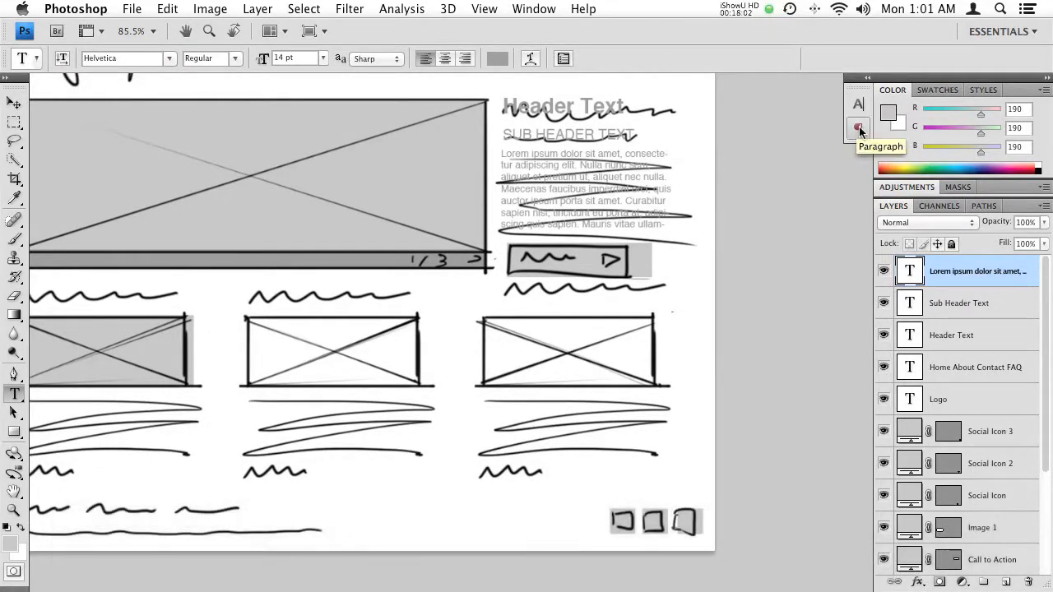
left_click(567, 61)
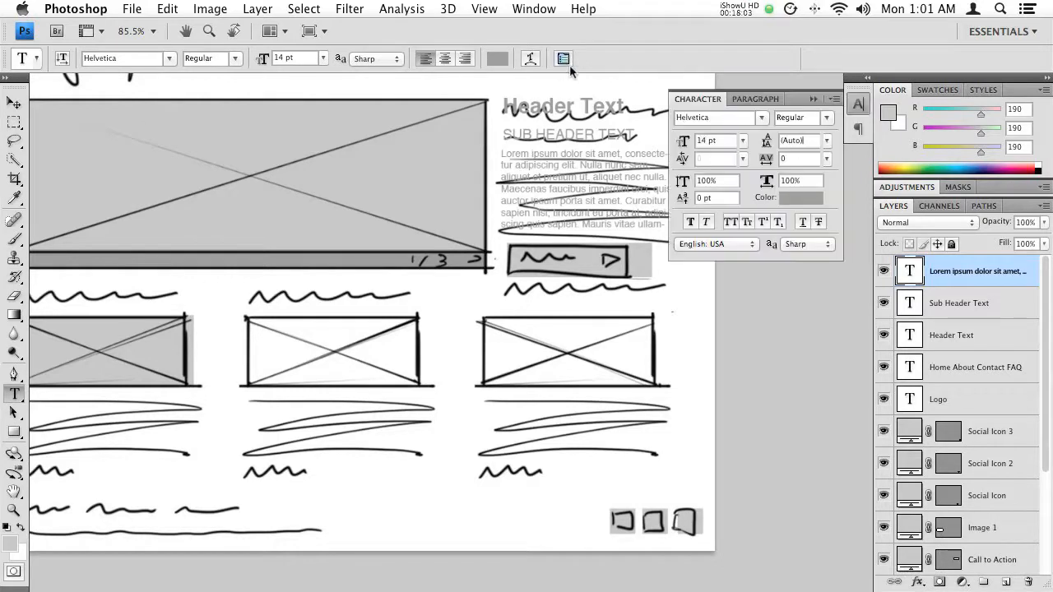
left_click(757, 100)
left_click(695, 100)
left_click(828, 142)
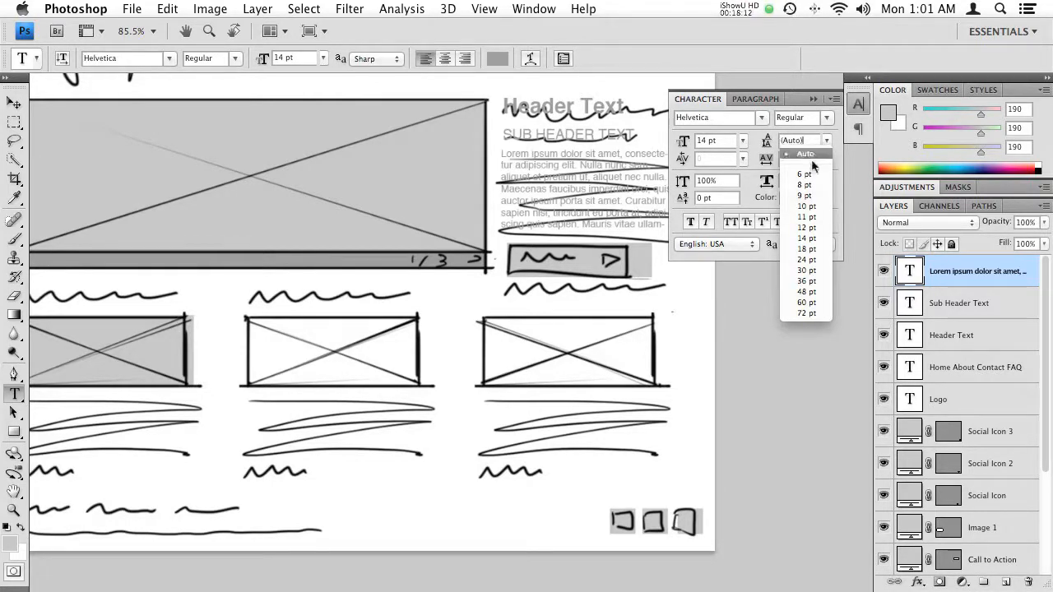
left_click(806, 292)
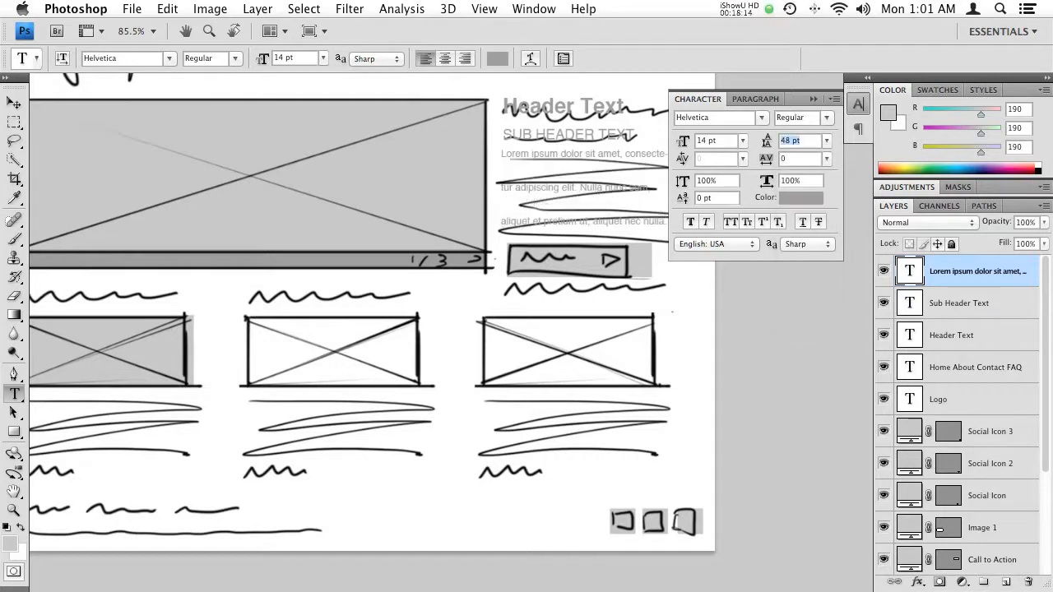
left_click_drag(767, 144, 782, 141)
left_click(812, 98)
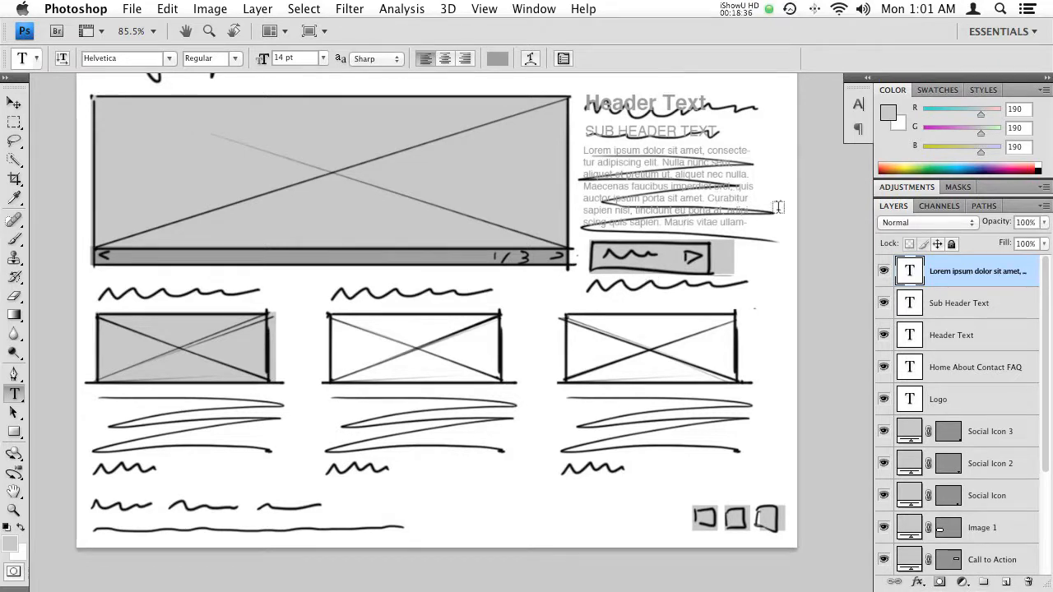
- Select the Call to Action layer and set the text color to dark grey #606060
right_click(727, 257, "super")
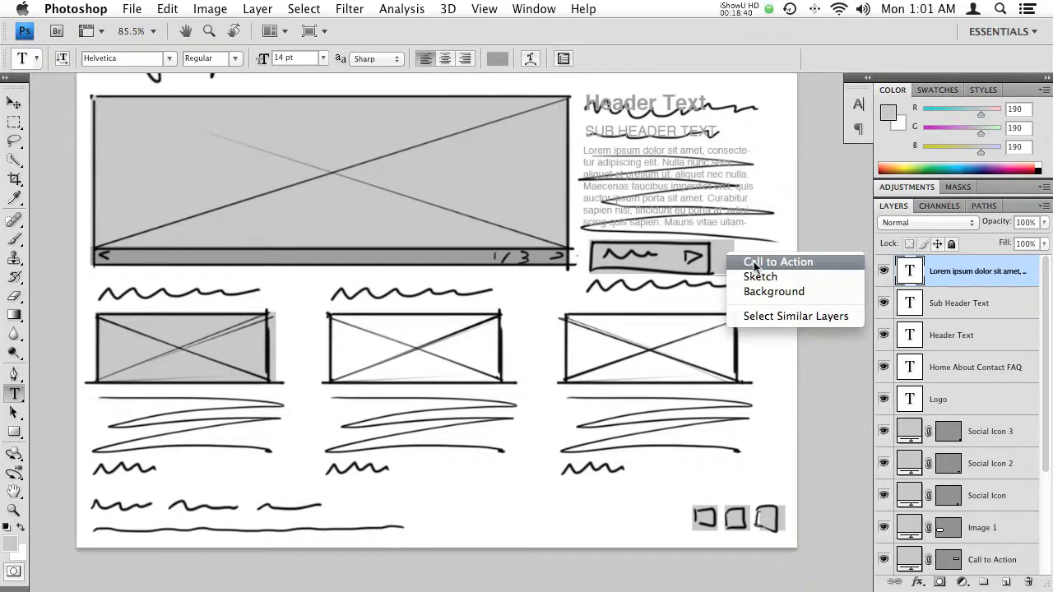
left_click(763, 263)
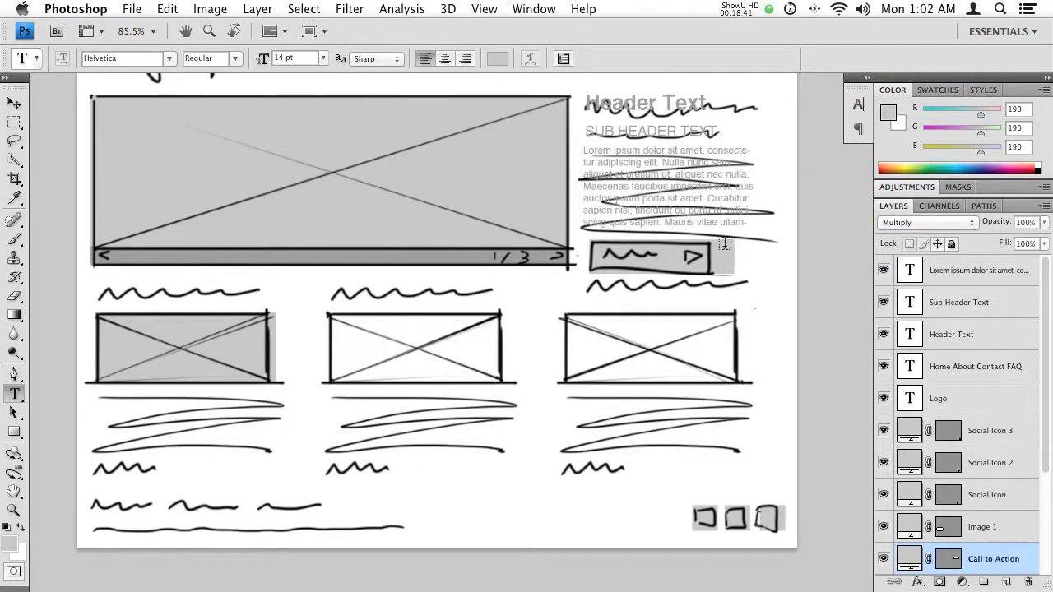
left_click(497, 59)
mouse_move(418, 419)
left_mouse_down()
mouse_move(398, 444)
mouse_move(415, 465)
left_mouse_up()
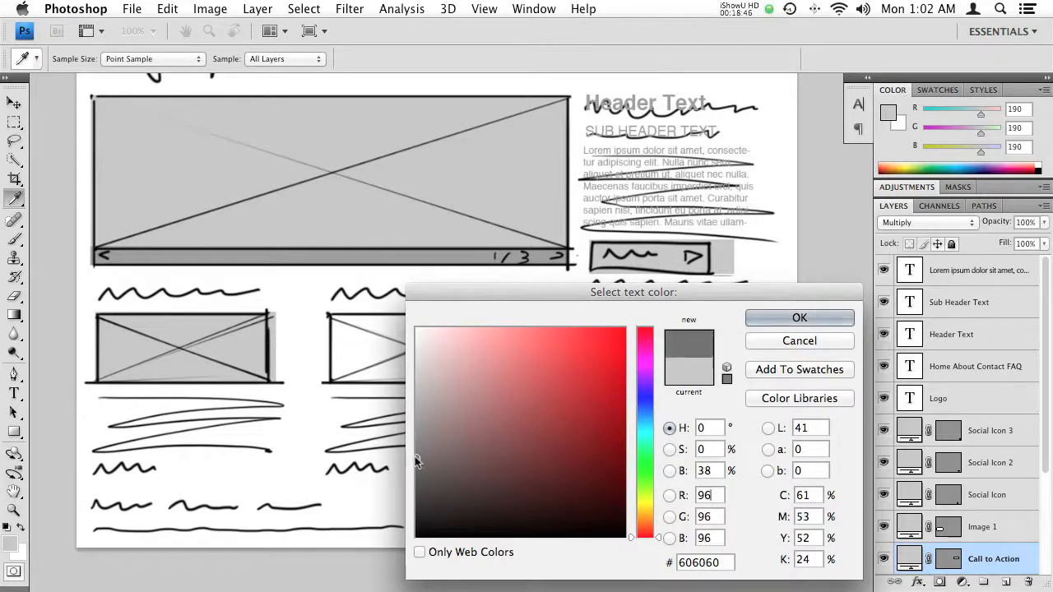
left_click(794, 318)
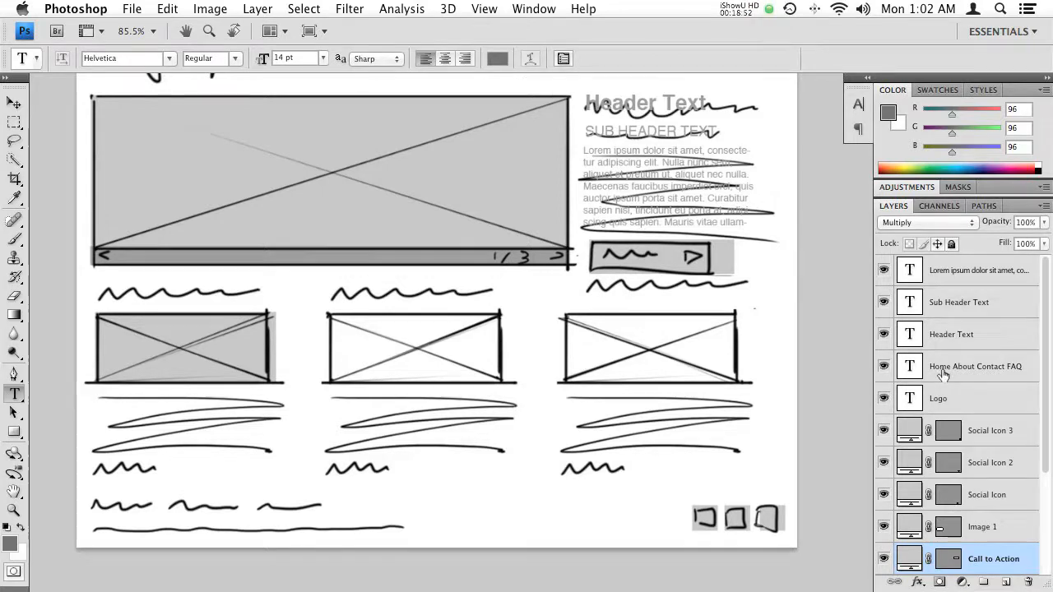
- Recolor the Call to Action rectangle's fill to a darker grey
scroll(943, 376, "down", 5)
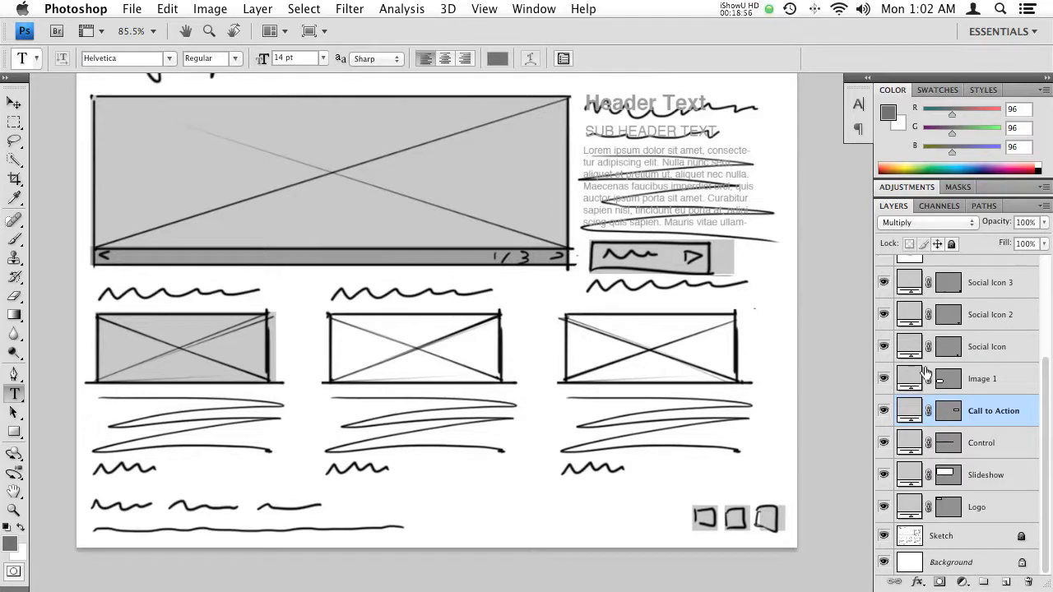
double_click(908, 411)
left_click_drag(695, 298, 405, 97)
left_click_drag(204, 210, 125, 252)
left_click_drag(132, 212, 119, 232)
left_click(535, 122)
- Set the text color to white #ffffff and add the text "Call to Action" on the button rectangle
key("t")
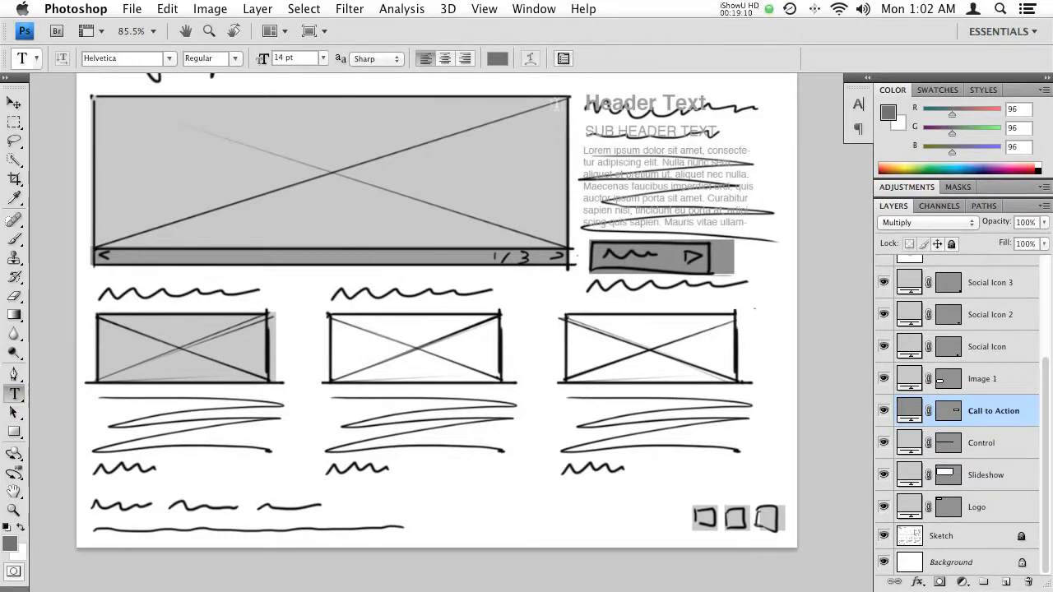
left_click(498, 59)
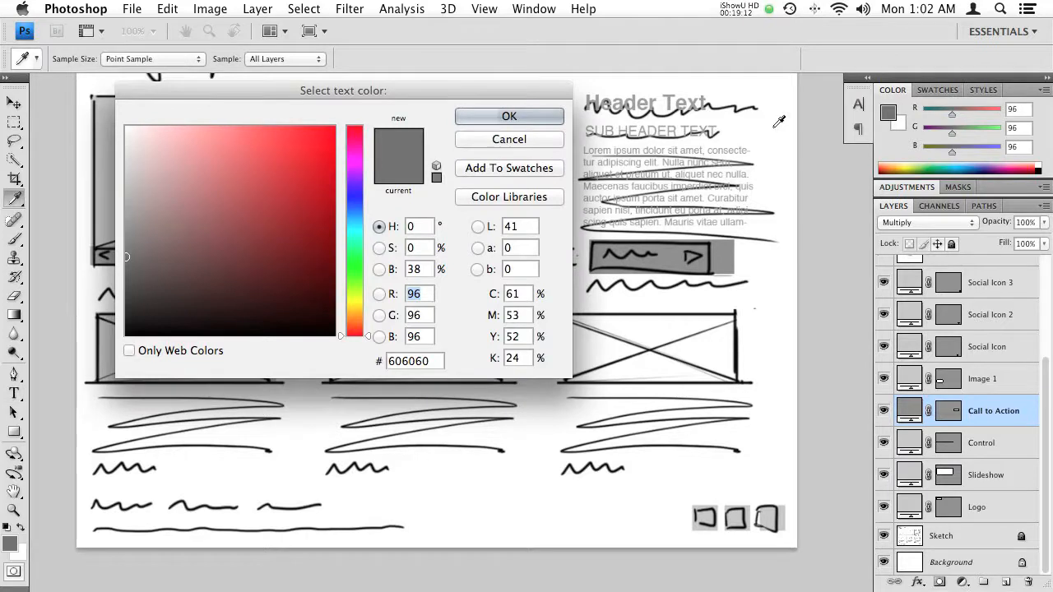
left_click(776, 126)
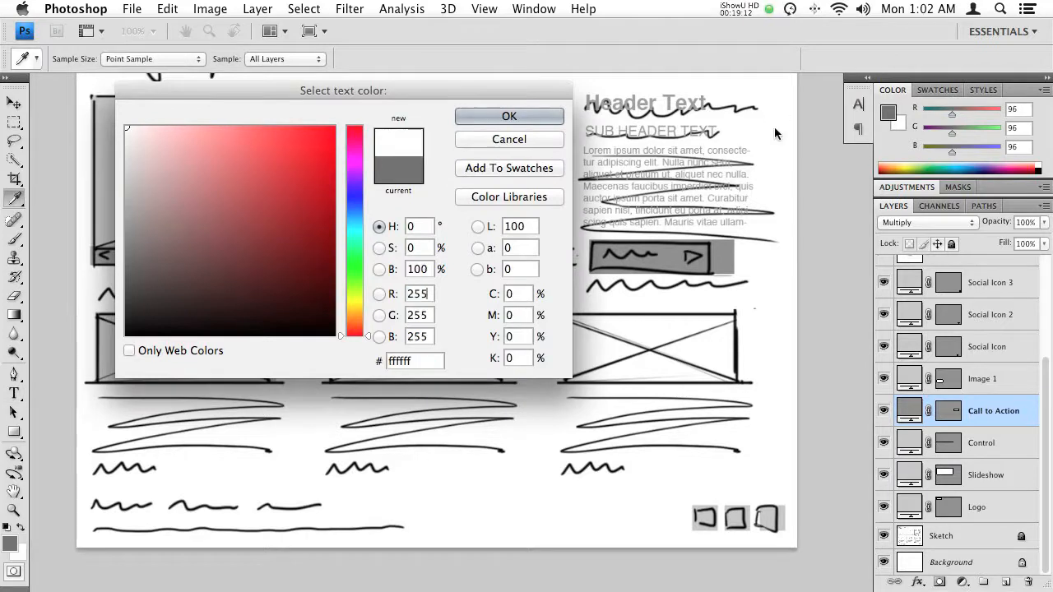
left_click(509, 117)
left_click(606, 258)
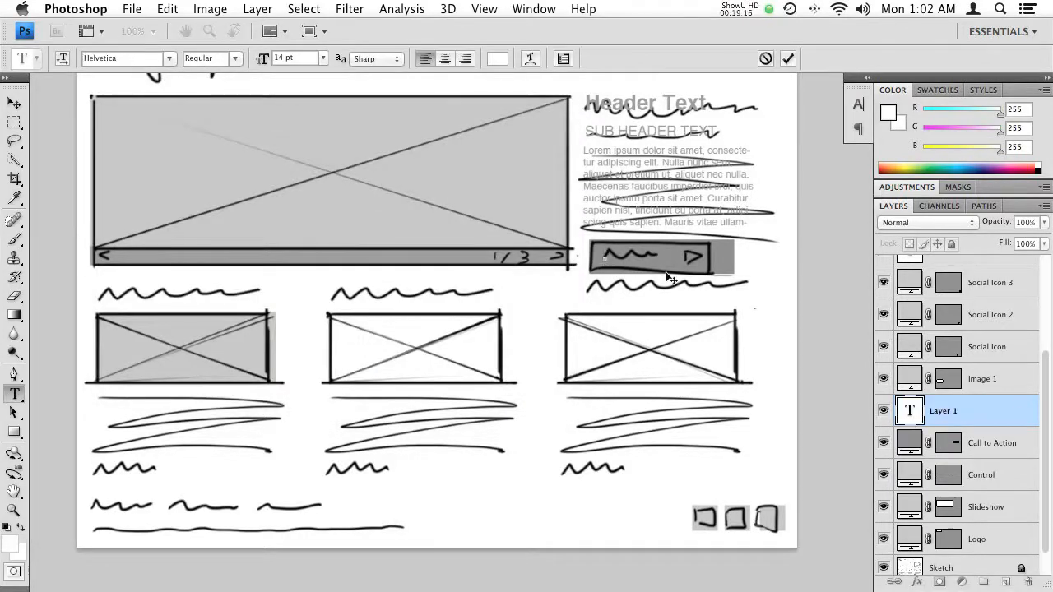
type("Call to Act")
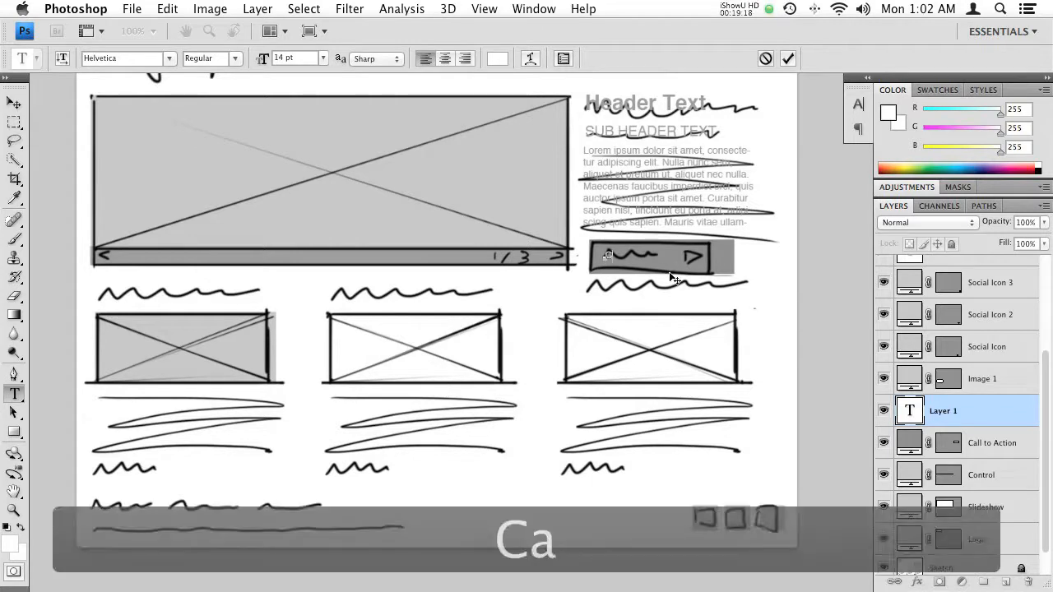
type("ion")
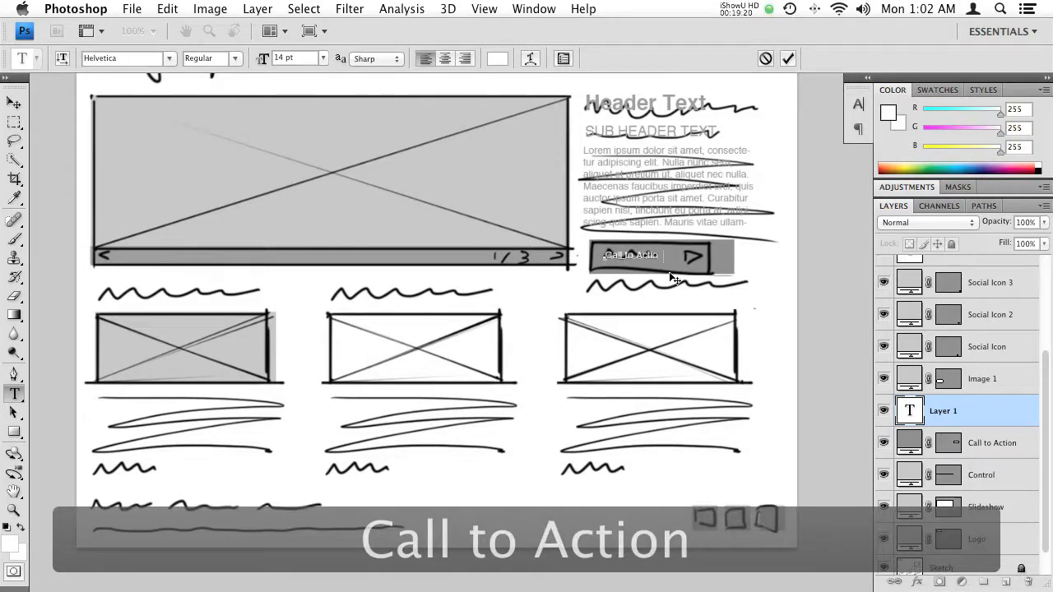
key("KP_Enter")
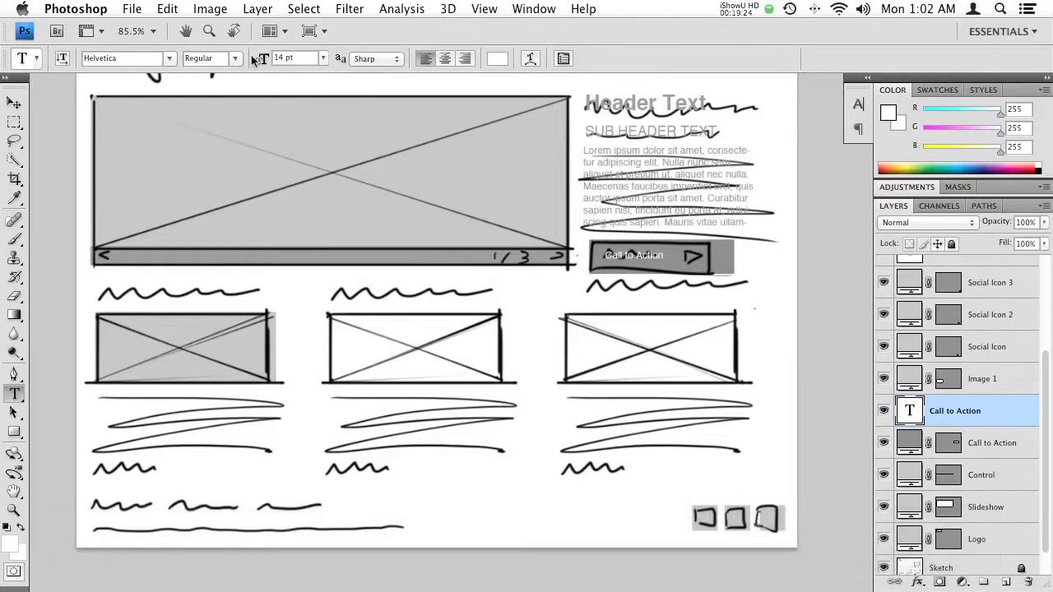
- Make the "Call to Action" text Bold at 23 pt and reposition it inside the button rectangle
left_click(238, 58)
left_click(228, 121)
mouse_move(267, 64)
left_mouse_down()
mouse_move(278, 64)
mouse_move(268, 73)
left_mouse_up()
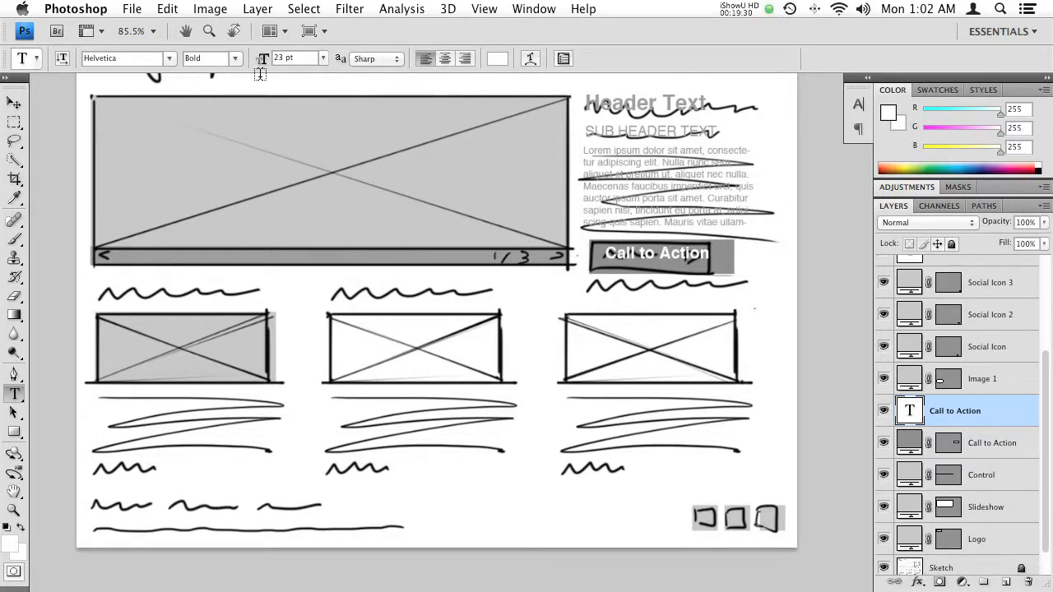
left_click_drag(673, 253, 668, 258)
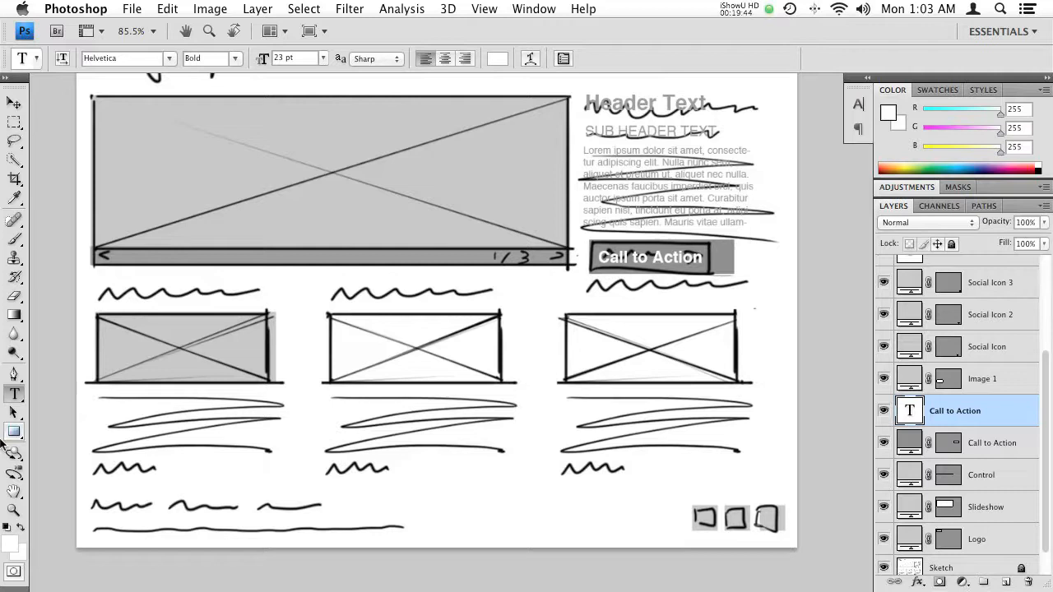
- Draw a small white three-sided polygon with no layer style as an arrow pointing right, just after the "Call to Action" text
left_click(15, 432)
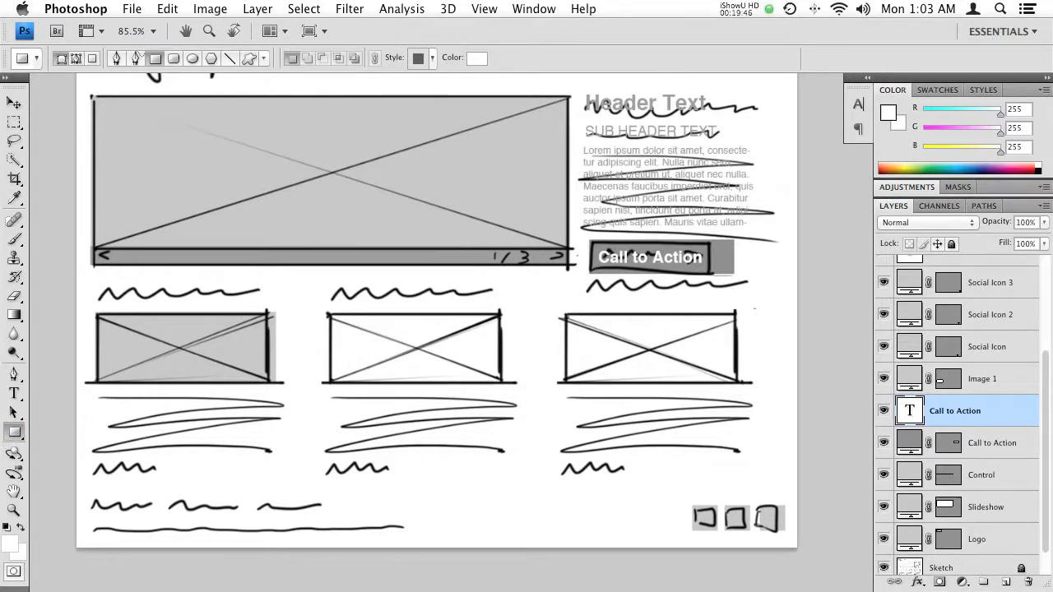
left_click(211, 58)
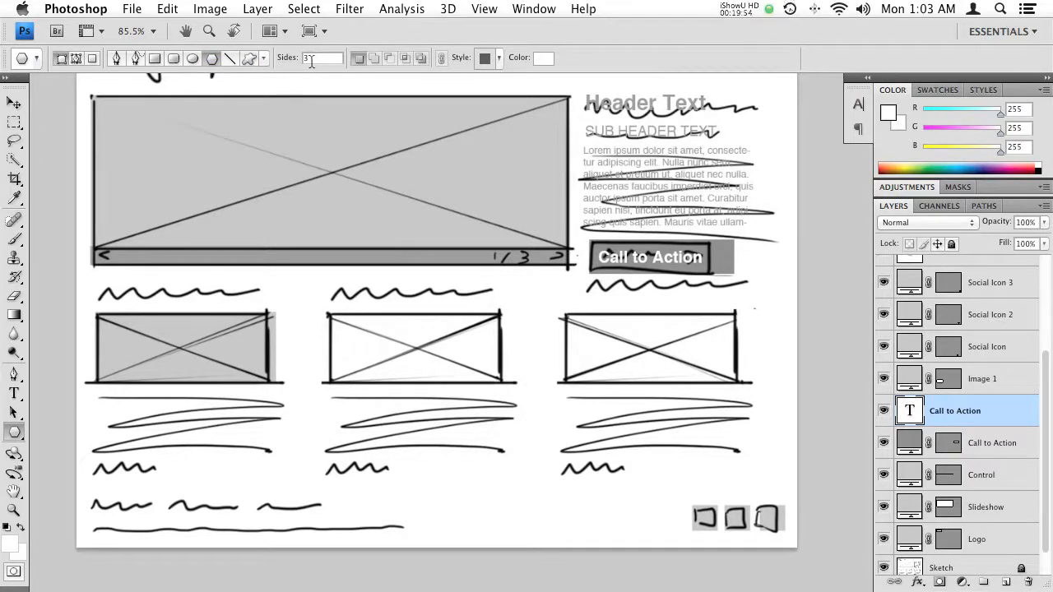
left_click(499, 59)
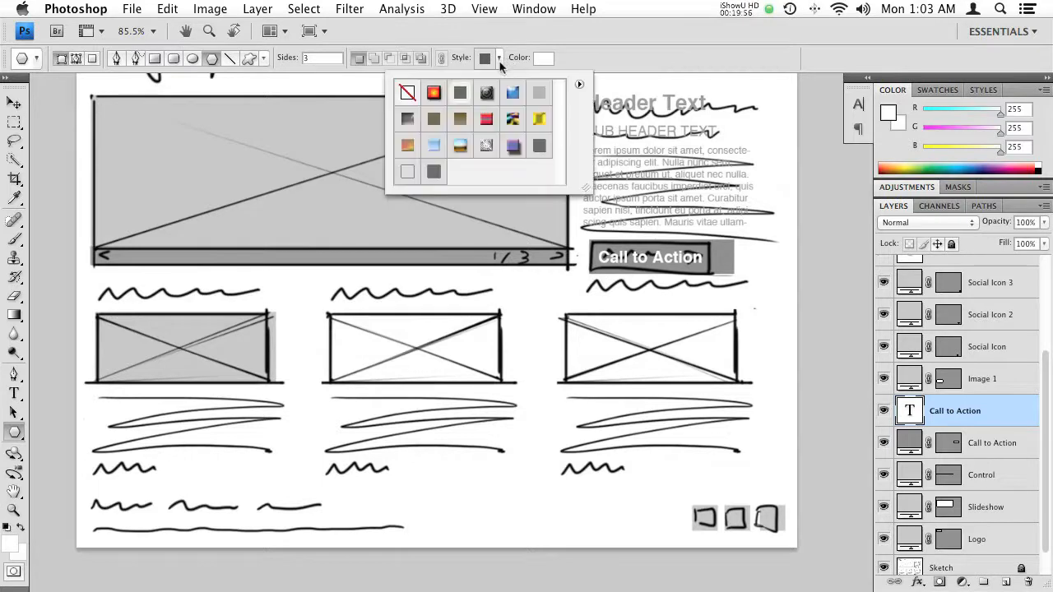
double_click(408, 93)
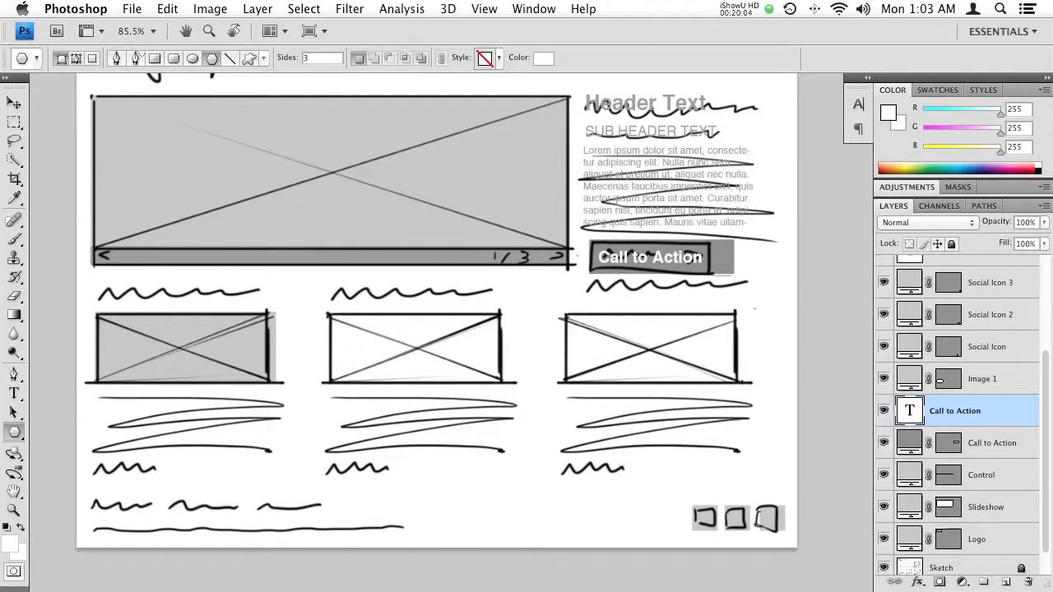
left_click_drag(710, 257, 712, 259)
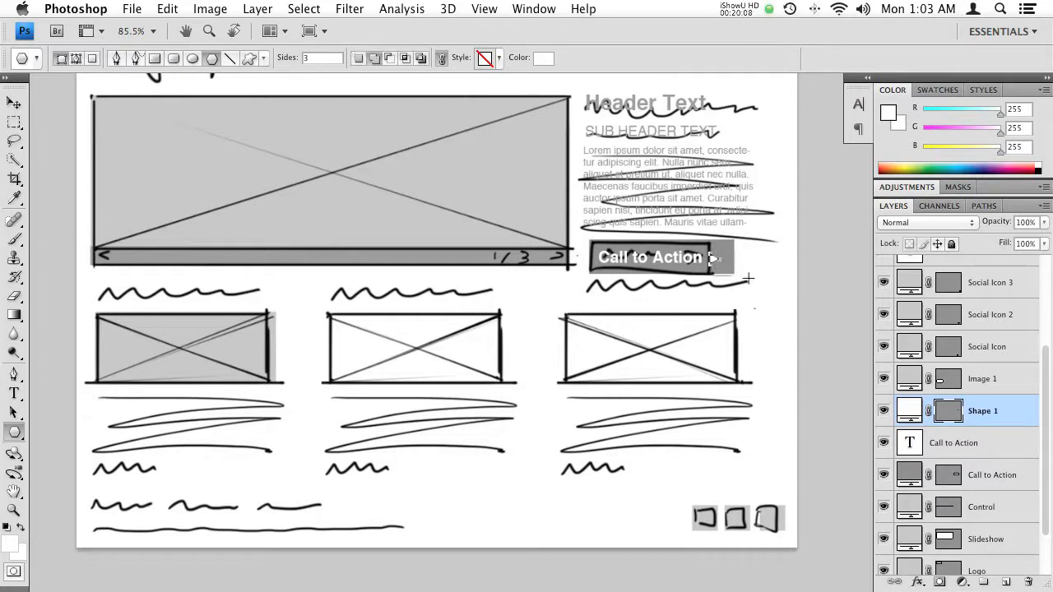
left_click(993, 443)
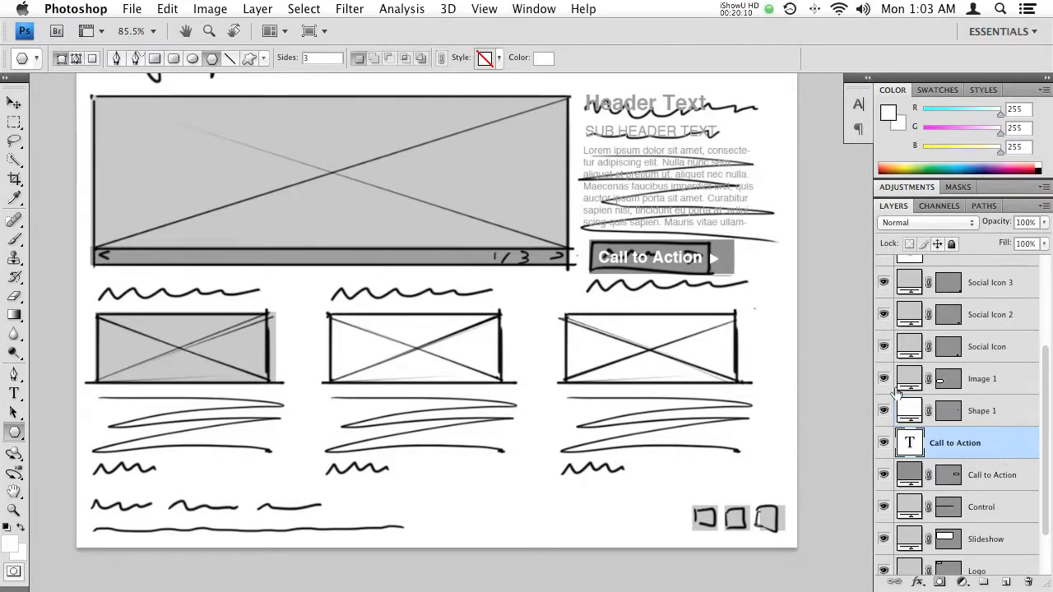
- Duplicate the Header Text and place the copy over the sketched heading above the first image box
left_click_drag(465, 265, 623, 211)
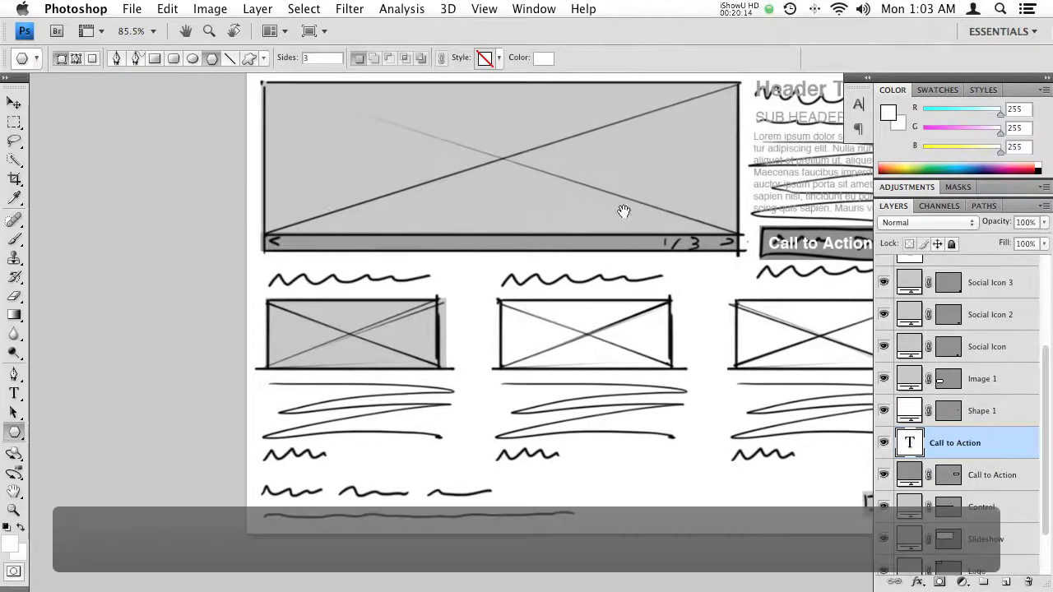
scroll(296, 344, "up", 4)
scroll(296, 344, "right", 4)
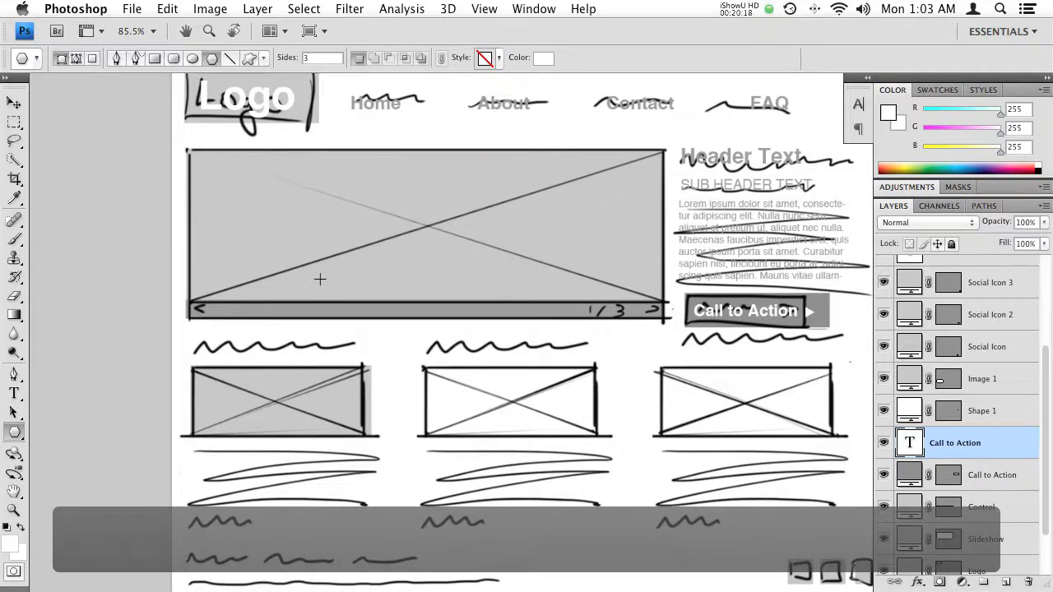
key("v")
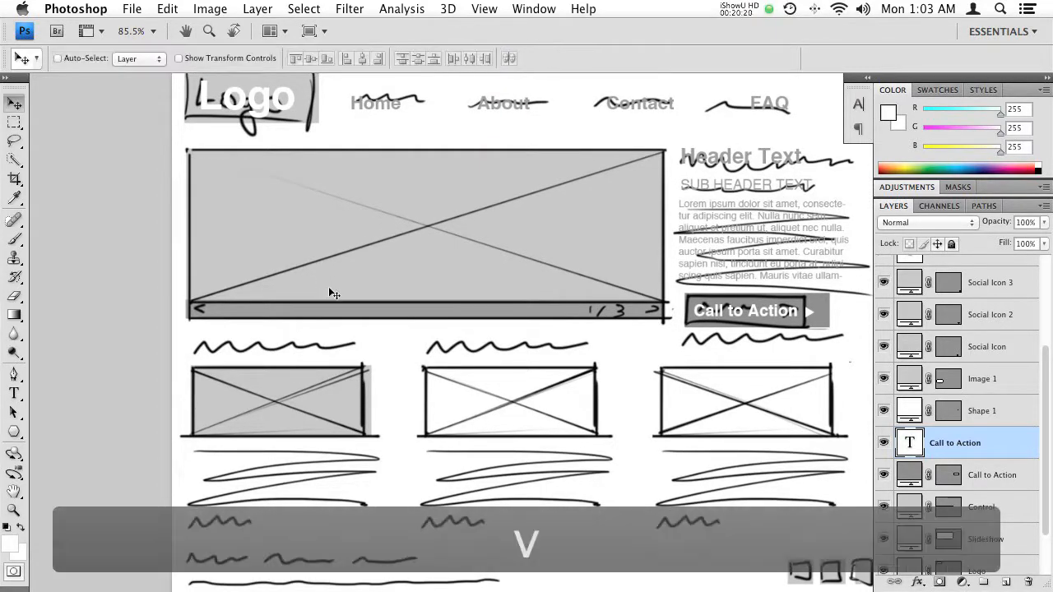
left_click(746, 161, "super")
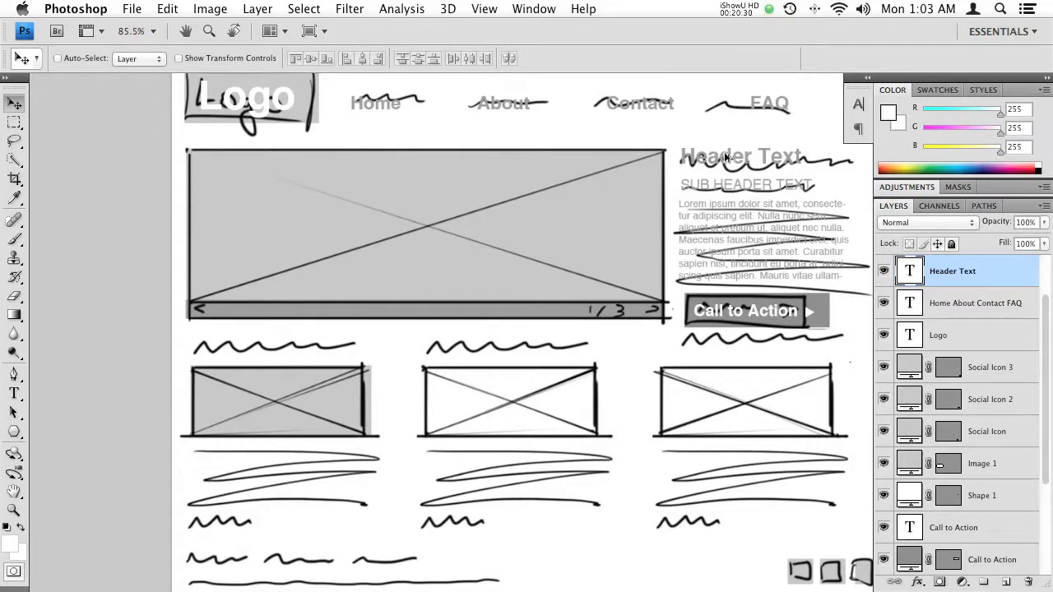
left_click_drag(736, 156, 247, 343)
left_click_drag(308, 305, 289, 277)
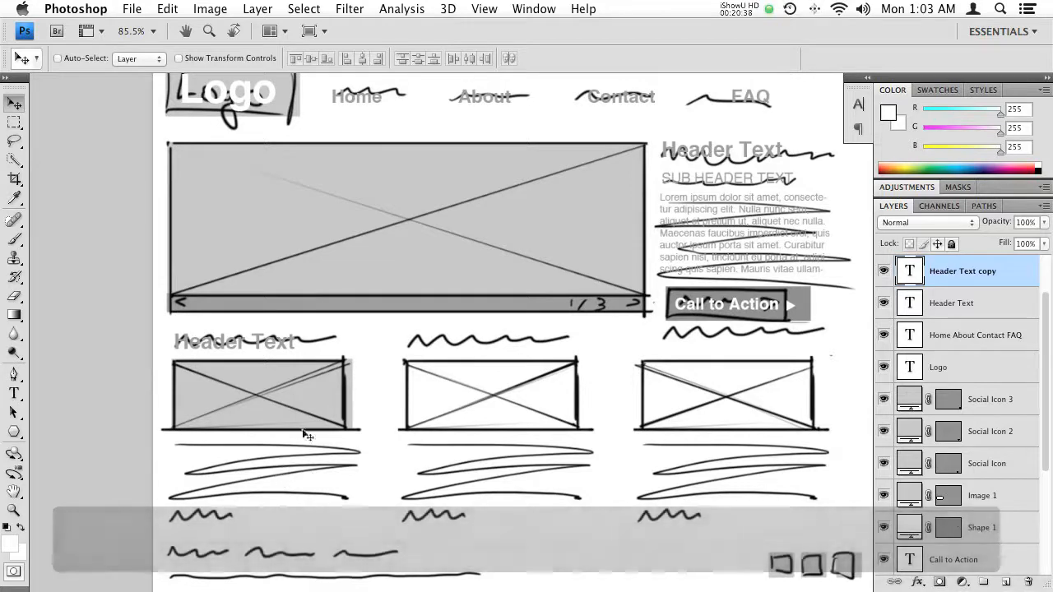
- Duplicate the Lorem Ipsum paragraph below the first image box and make the copy's text box slightly wider and shorter to fit the sketched lines
left_click(714, 197, "super")
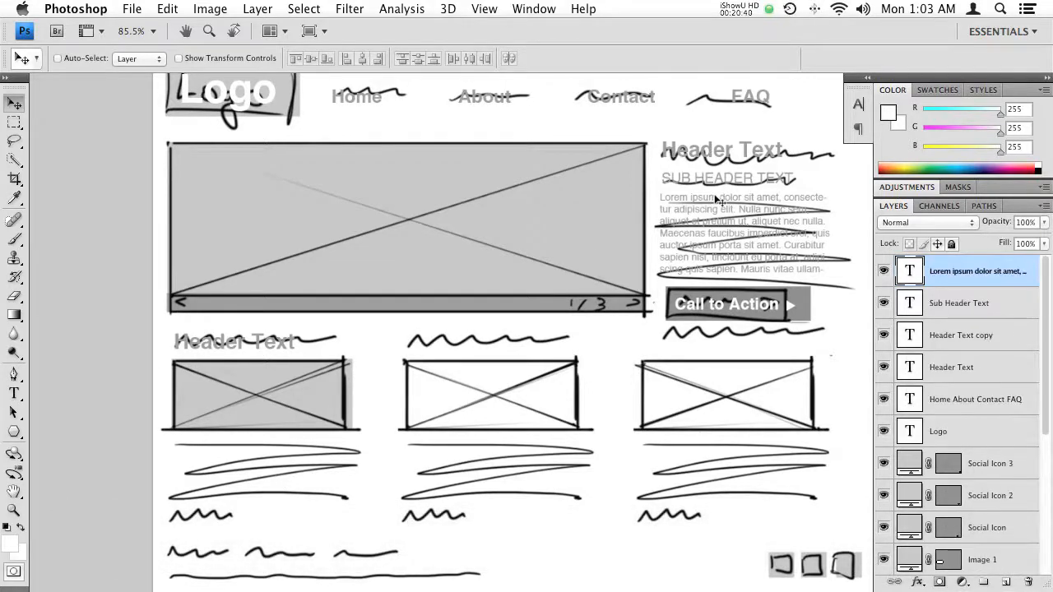
left_click_drag(713, 198, 240, 446)
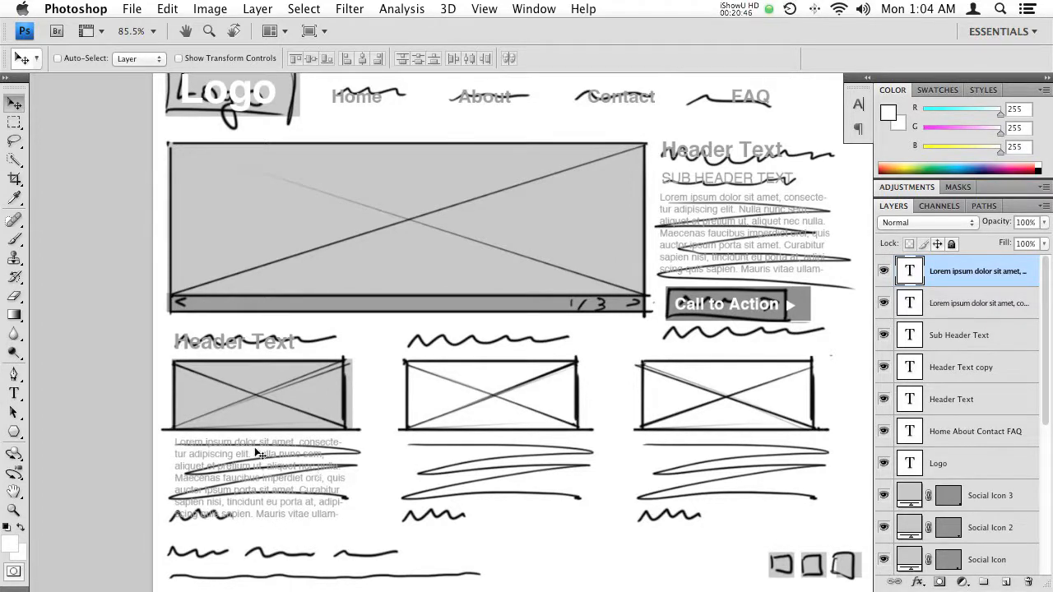
key("t")
left_click(261, 480)
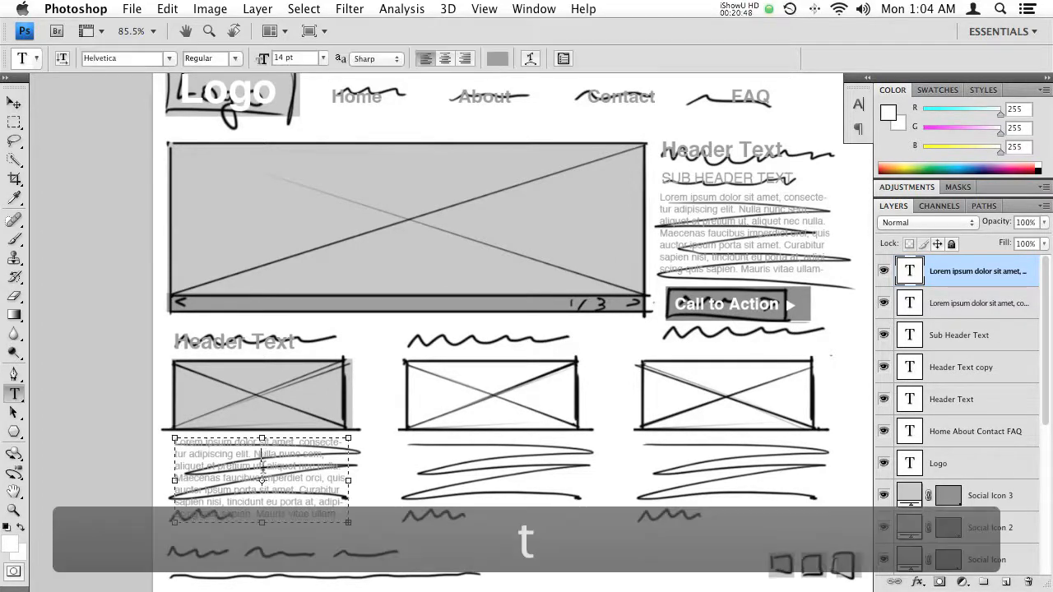
left_click_drag(348, 523, 355, 497)
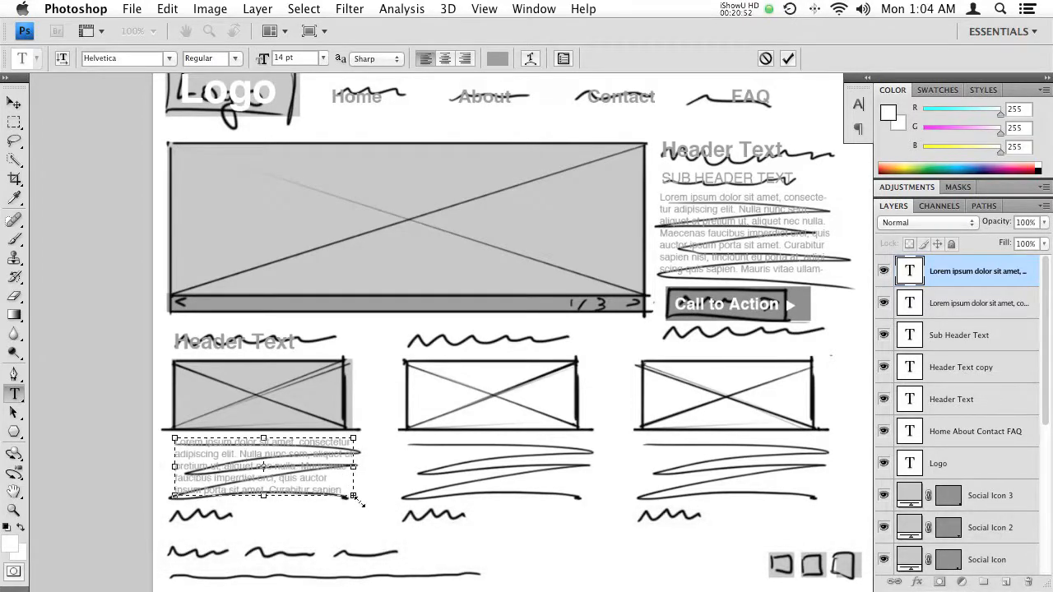
key("KP_Enter")
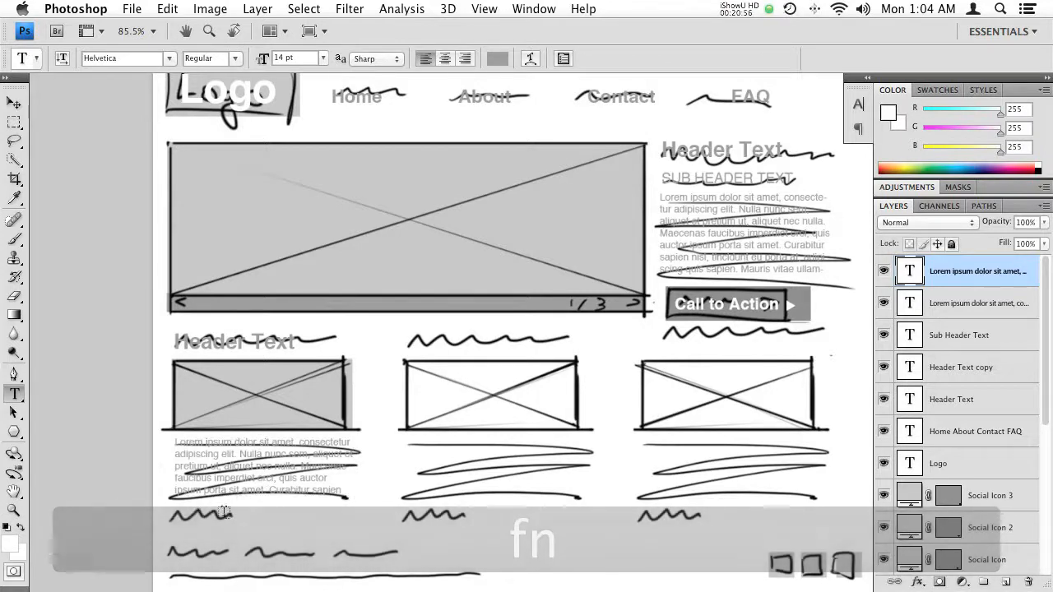
- Duplicate the Sub Header Text and place the copy over the sketched squiggle below the first column's paragraph
key("v")
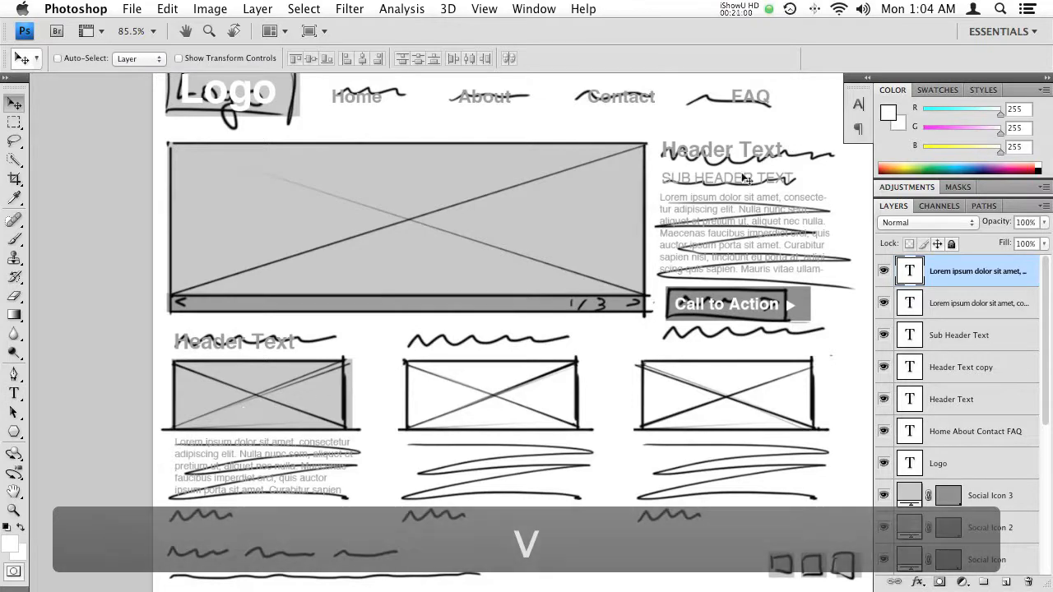
left_click(717, 182, "super")
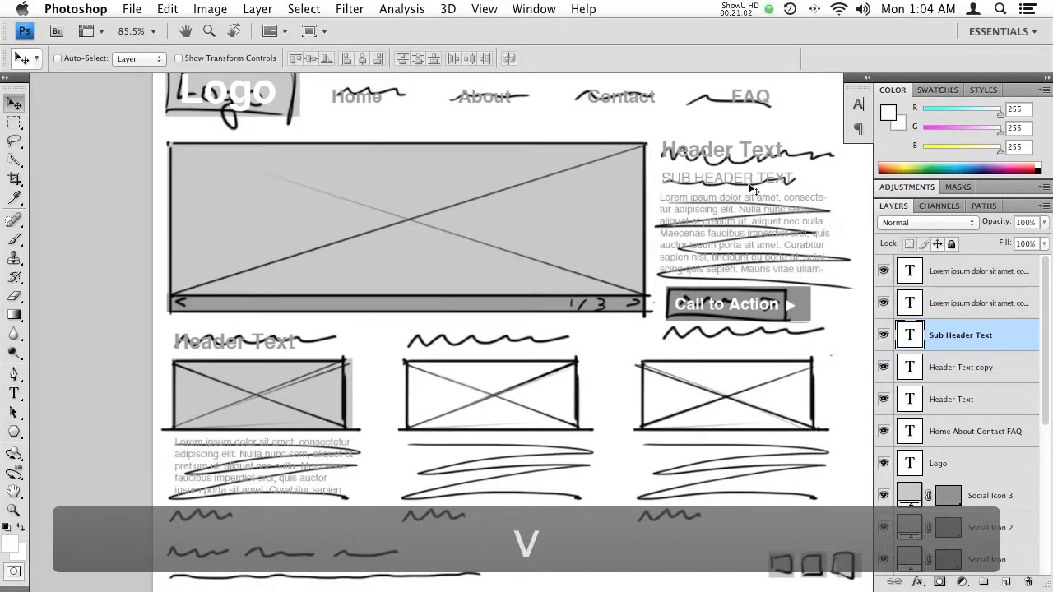
left_click_drag(767, 178, 280, 513)
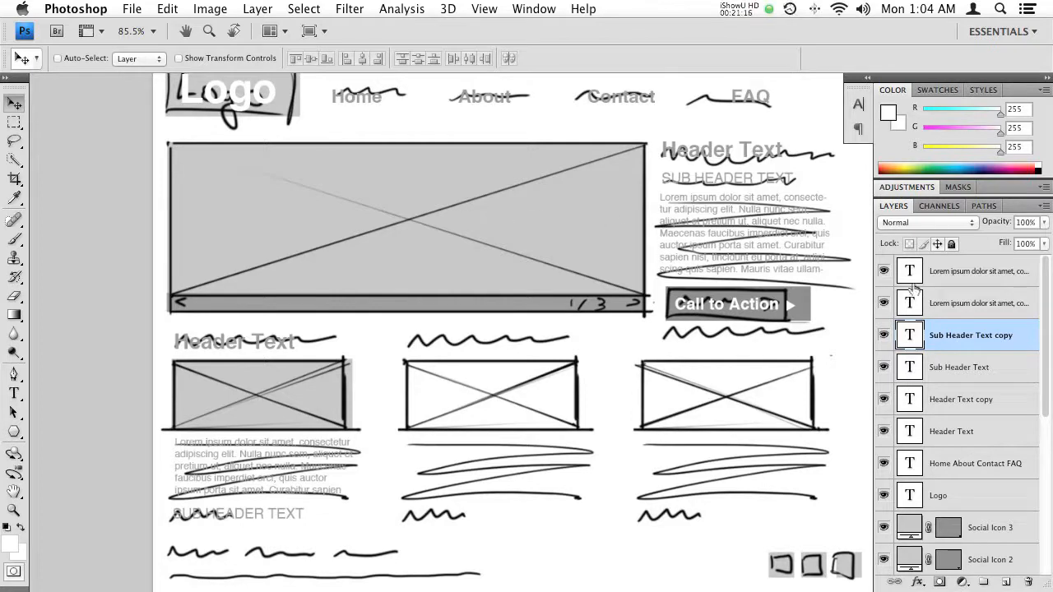
- Group the first column's Header Text, image box, Lorem Ipsum paragraph and Sub Header Text layers together
scroll(1020, 510, "down", 9)
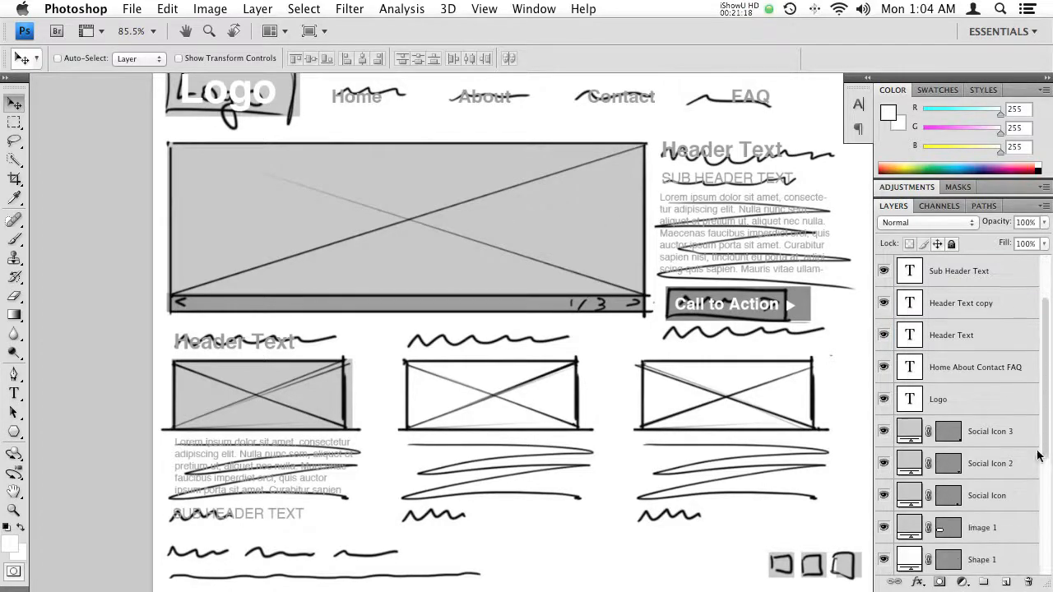
scroll(1028, 411, "up", 9)
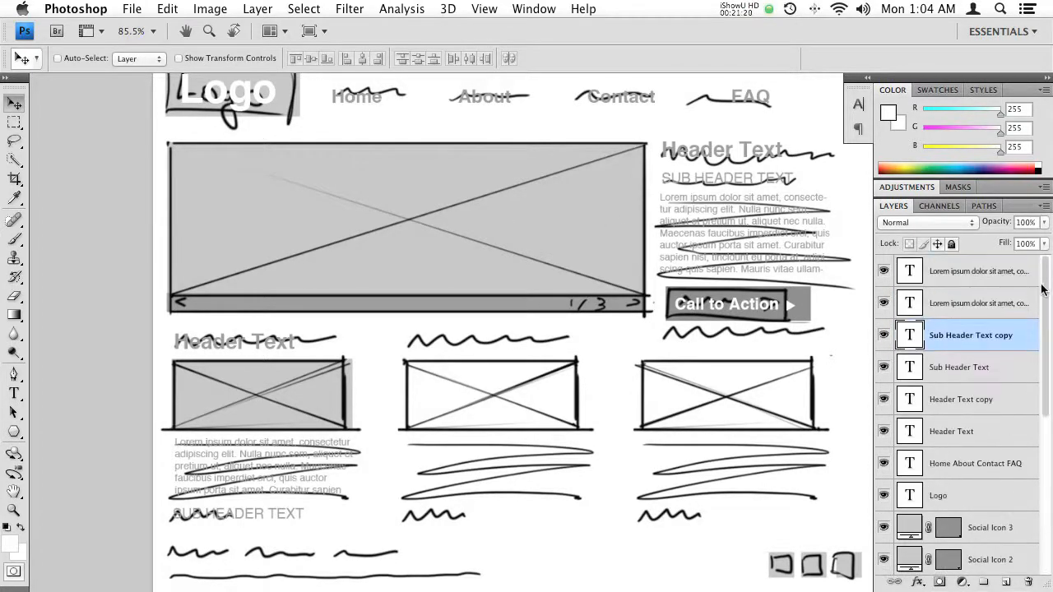
scroll(1009, 401, "down", 9)
scroll(1008, 443, "up", 9)
left_click(280, 340, "ctrl")
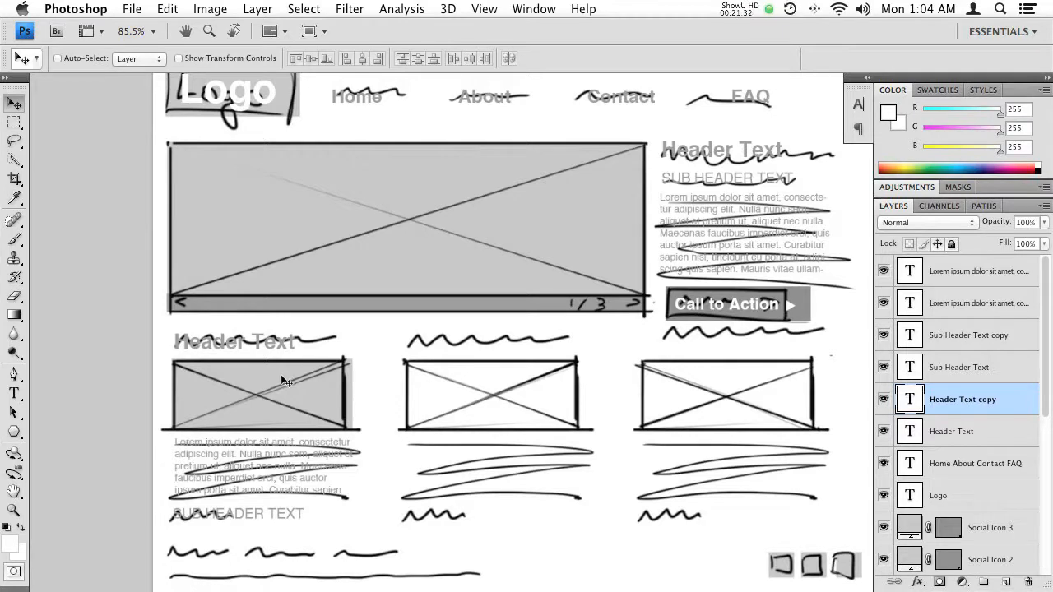
left_click(259, 374, "shift+super")
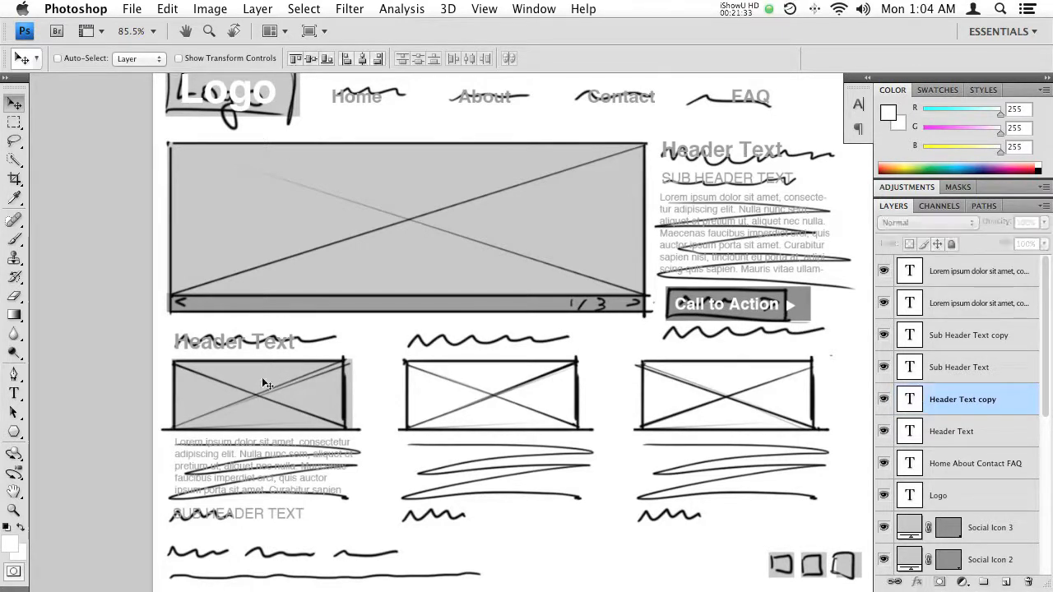
left_click(320, 482, "shift+super")
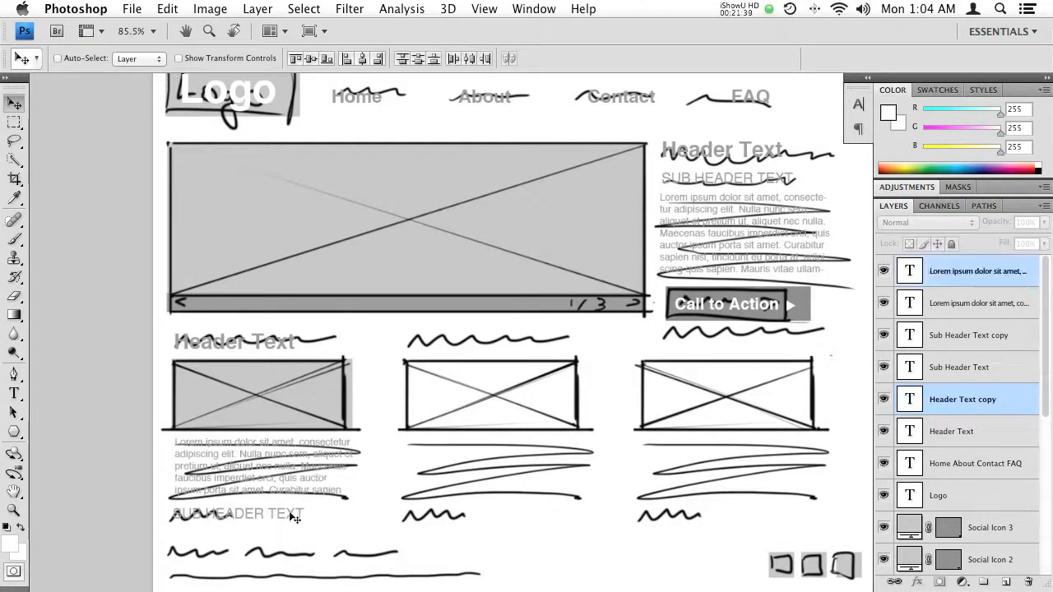
left_click(273, 524, "shift+super")
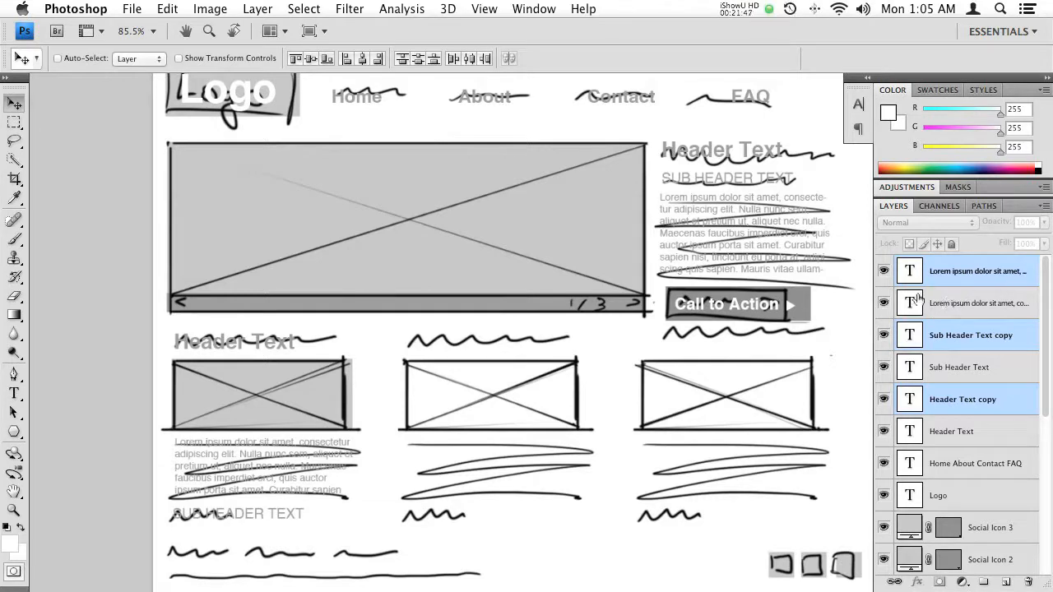
key("super+g")
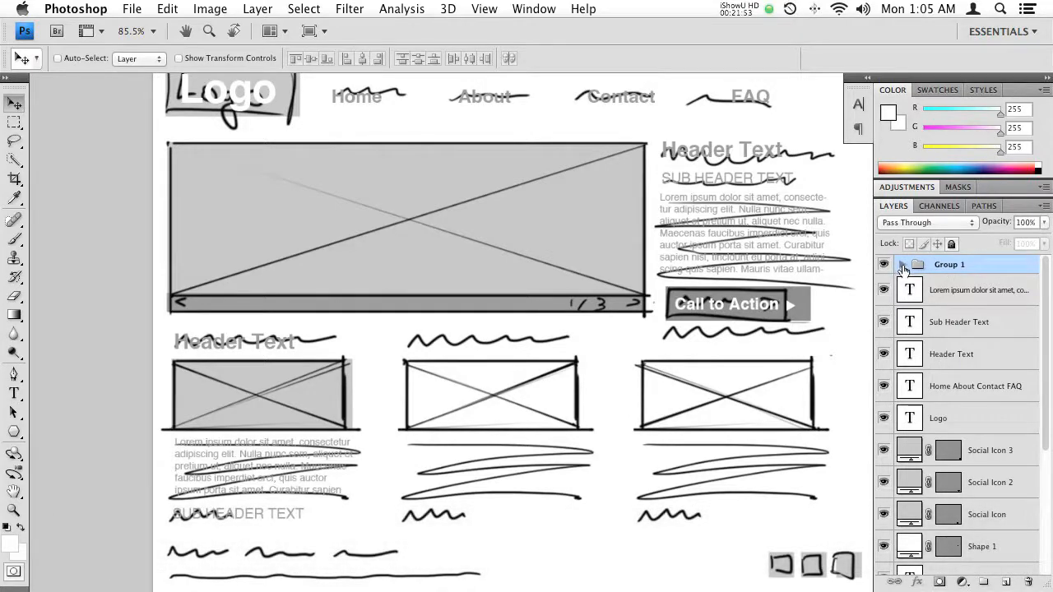
- Check the contents of the new layer group and rename it "Column 1"
left_click(902, 266)
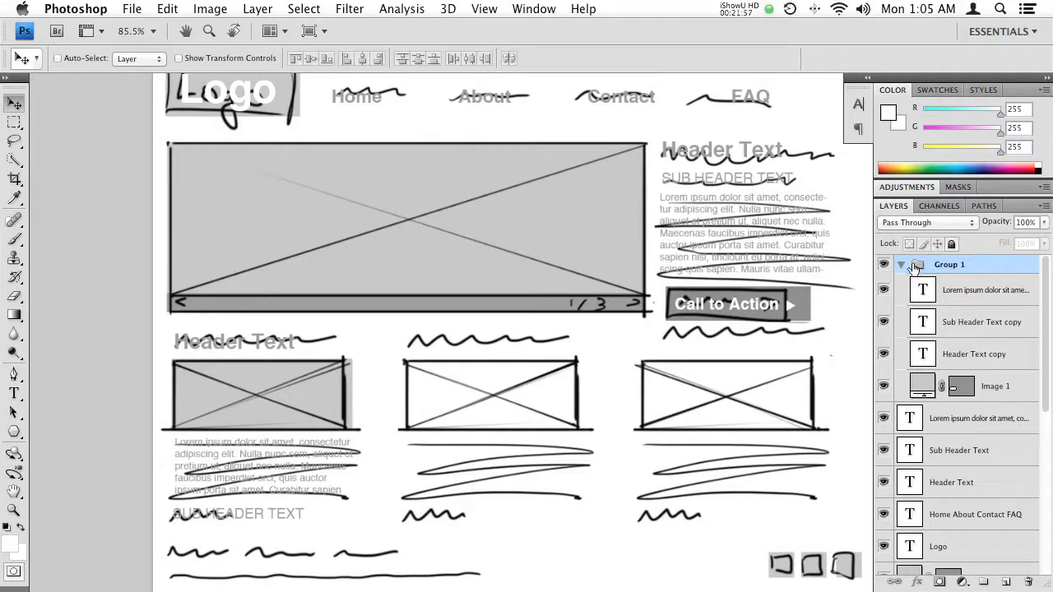
left_click(902, 264)
double_click(949, 266)
type("Column 1")
key("Return")
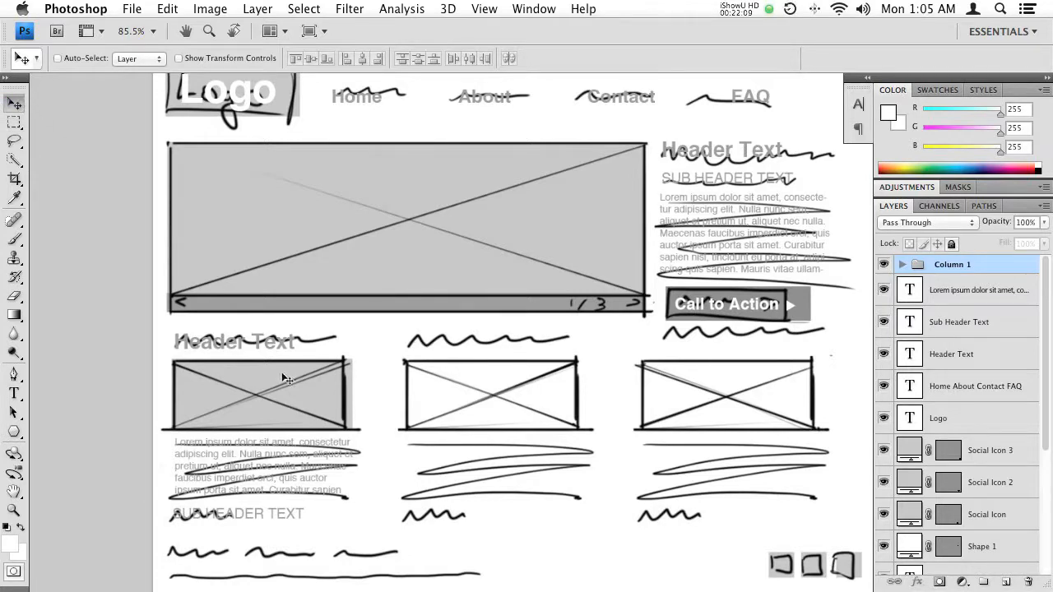
- Duplicate the Column 1 group twice, placing the copies over the sketched second and third columns
left_click_drag(269, 387, 498, 405)
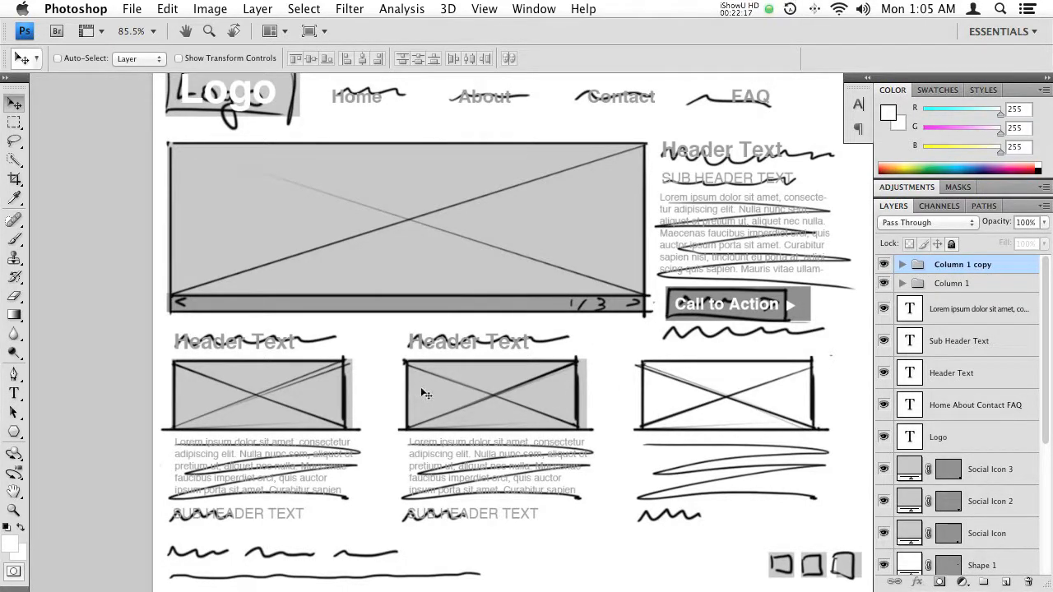
left_click_drag(456, 402, 655, 422)
- Duplicate the Home About Contact FAQ navigation text and place the copy over the sketched footer links
left_click_drag(484, 408, 548, 222)
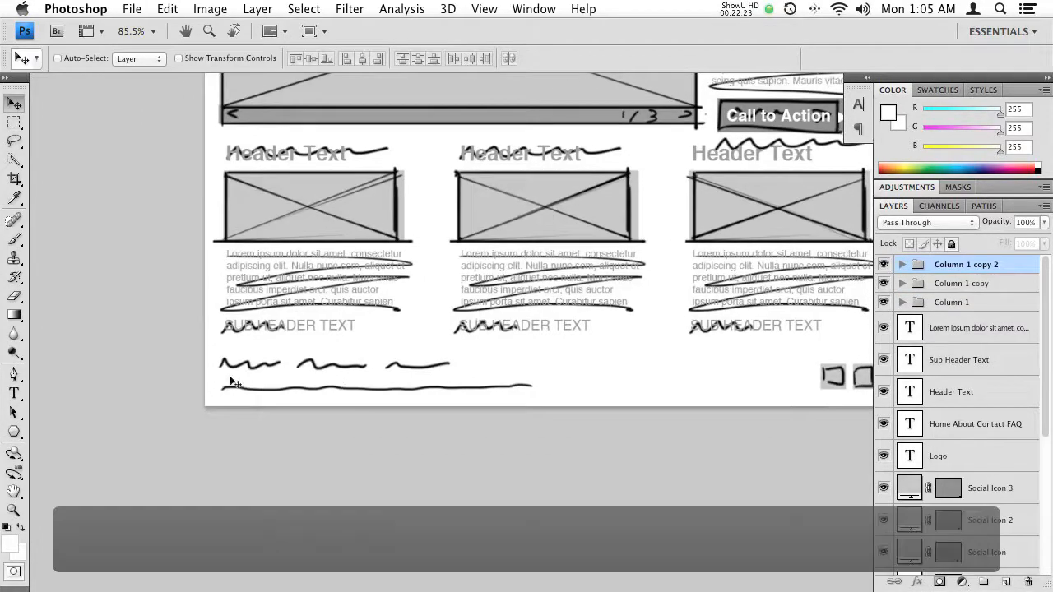
scroll(406, 359, "up", 2)
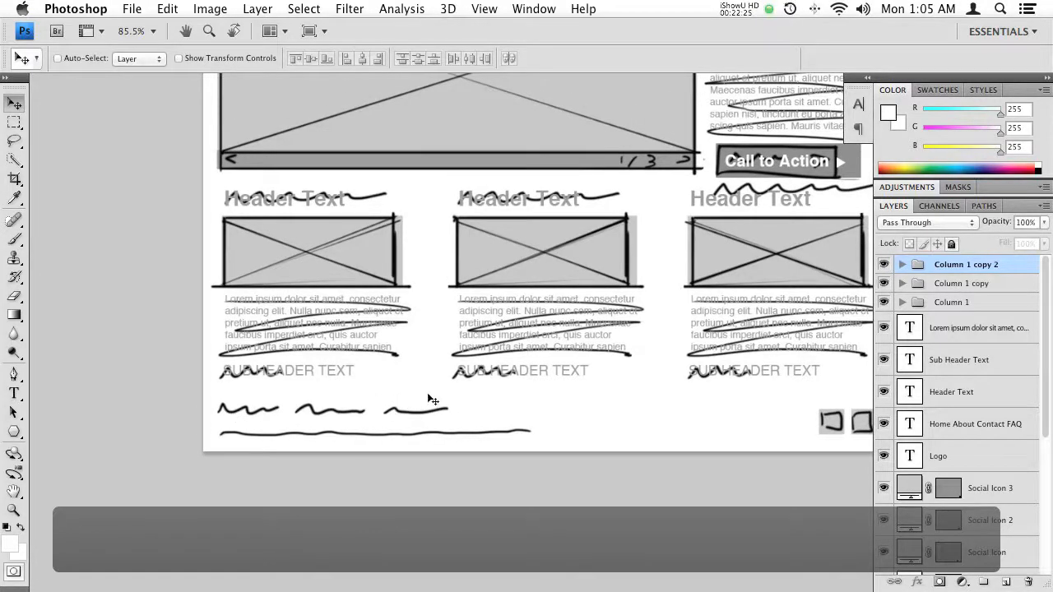
left_click_drag(298, 403, 281, 440)
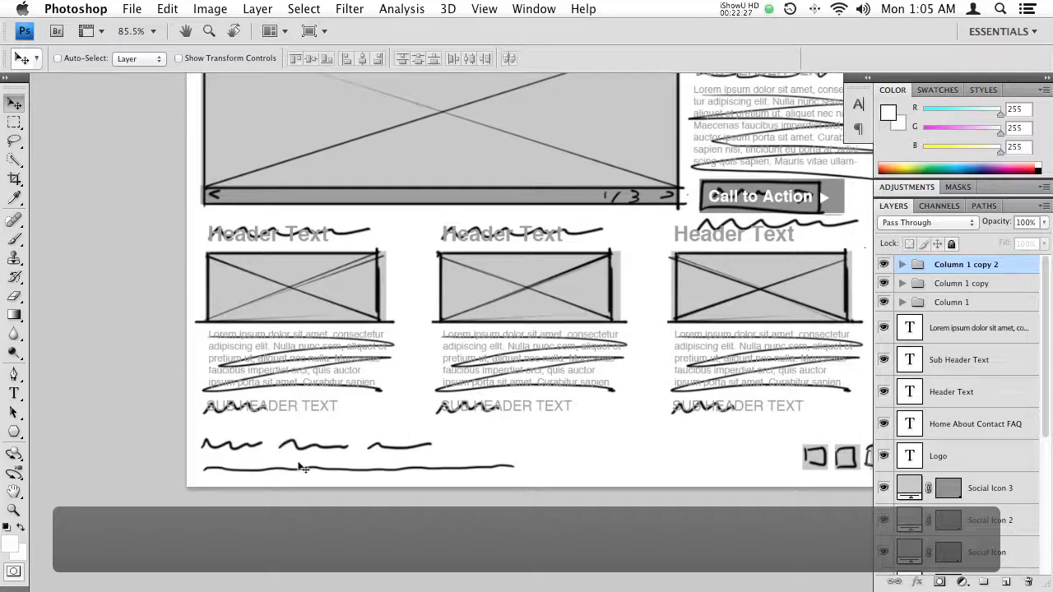
left_click_drag(449, 407, 409, 533)
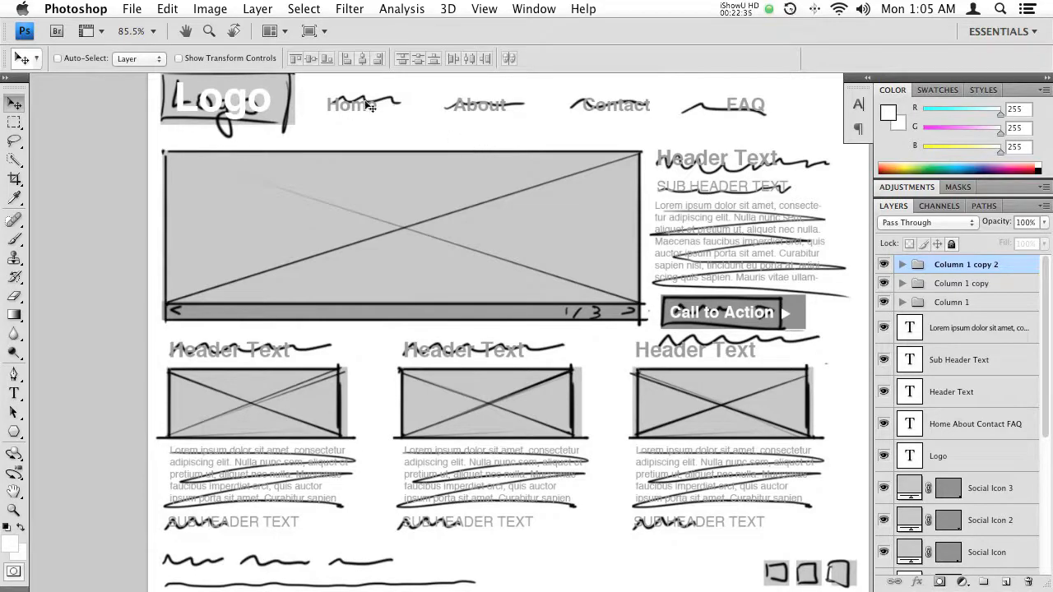
left_click(358, 102, "super")
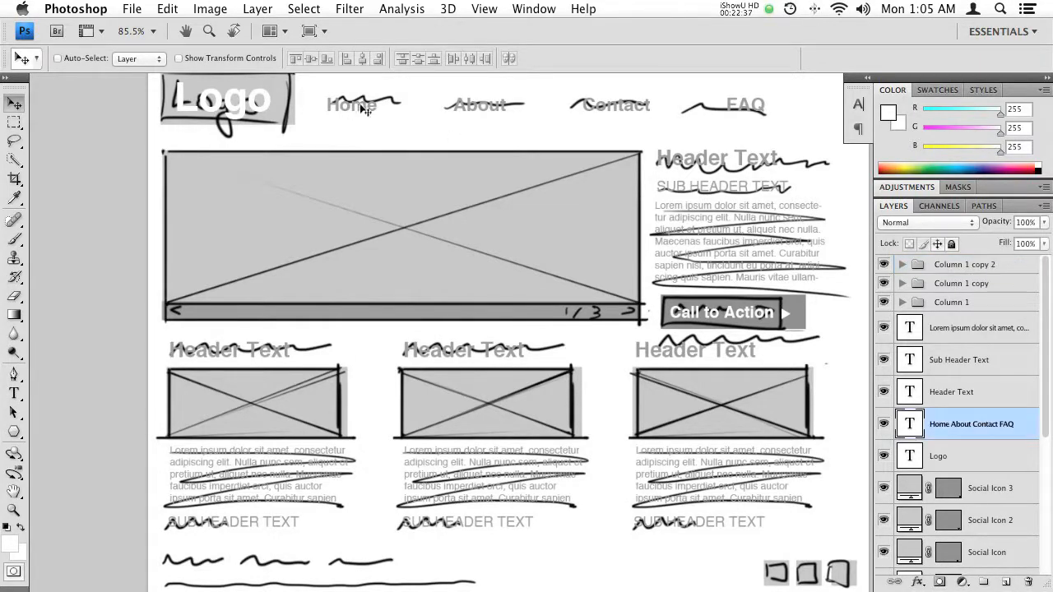
left_click_drag(341, 168, 353, 142)
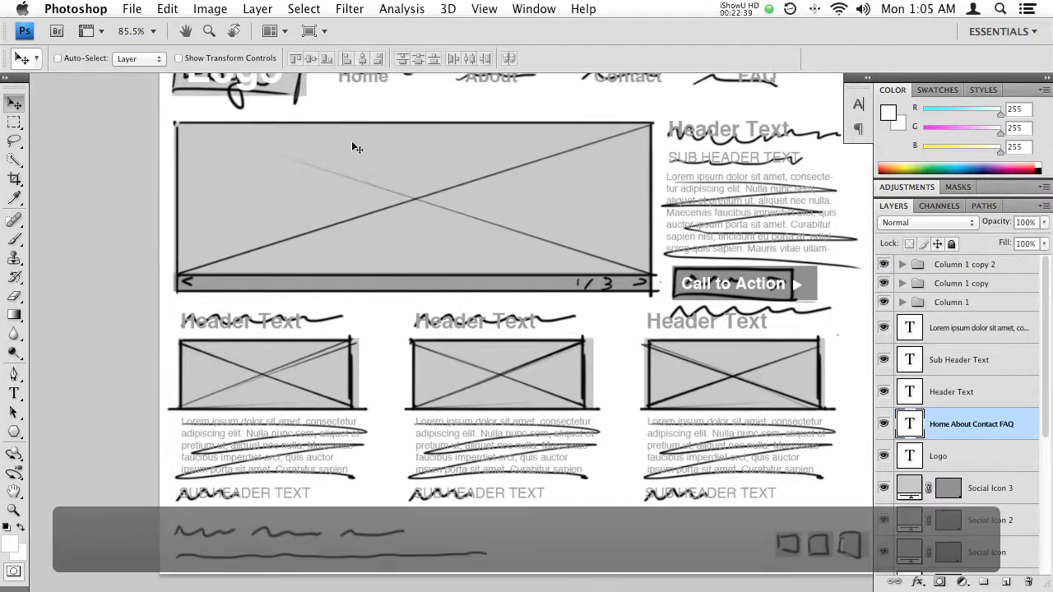
left_click_drag(374, 78, 214, 587)
- Narrow the footer navigation's text box to roughly the width of the sketched links and set its font size to 18 pt
left_click_drag(315, 425, 352, 189)
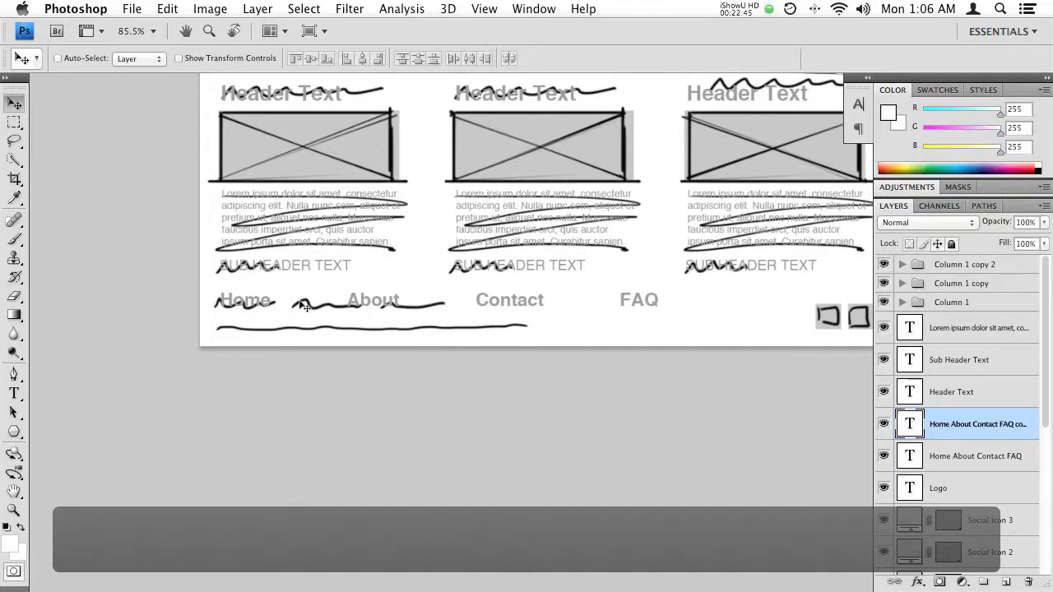
key("t")
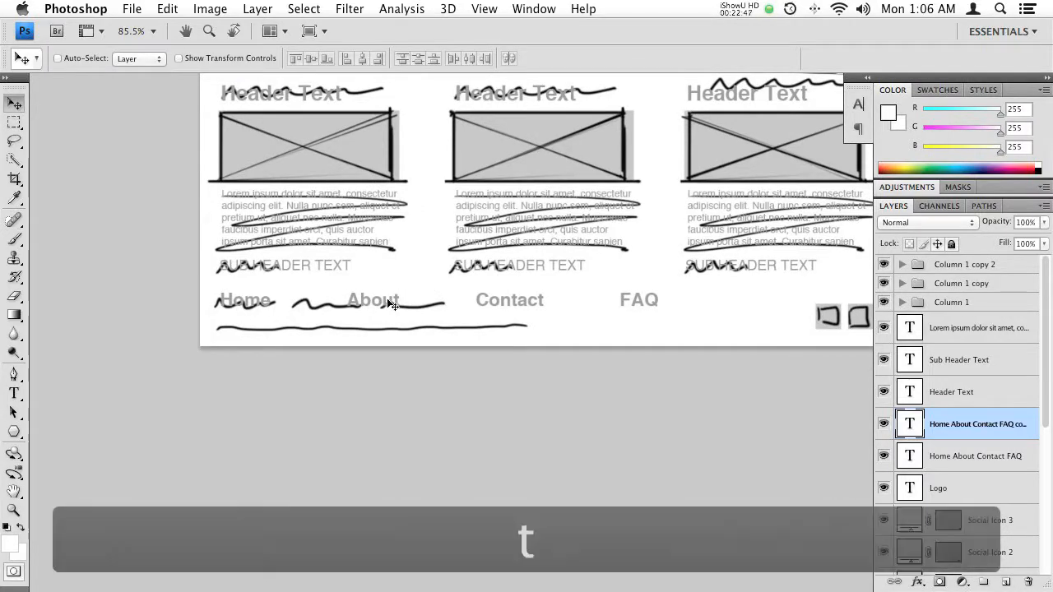
left_click(371, 298)
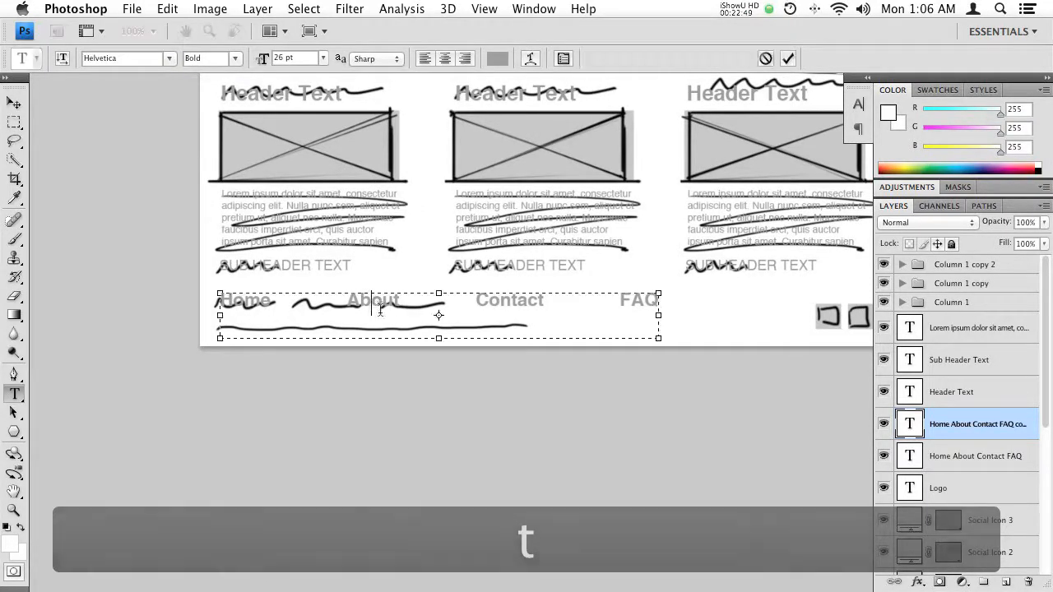
left_click_drag(658, 337, 491, 340)
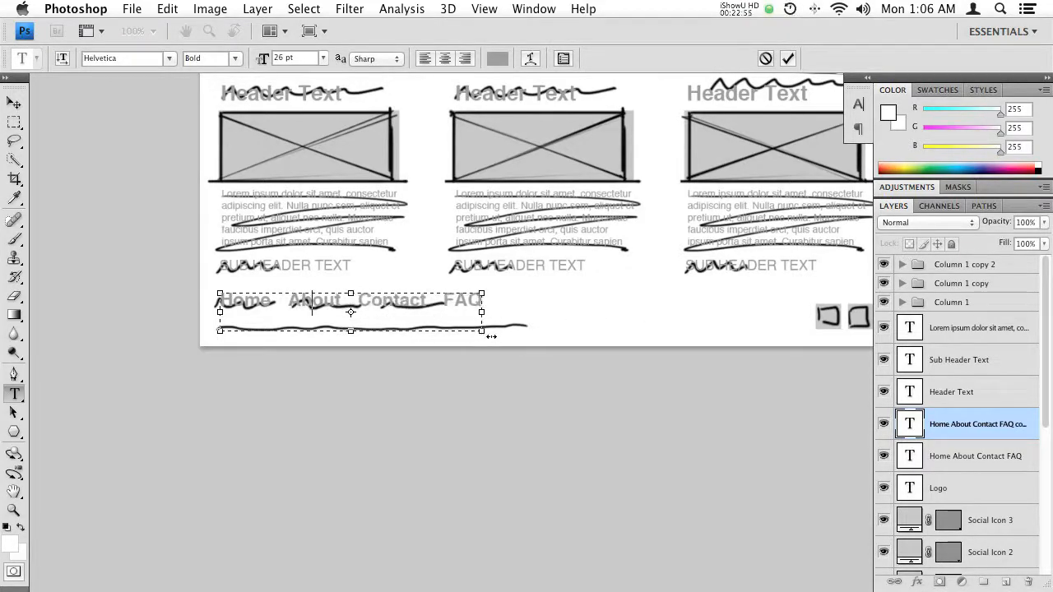
key("KP_Enter")
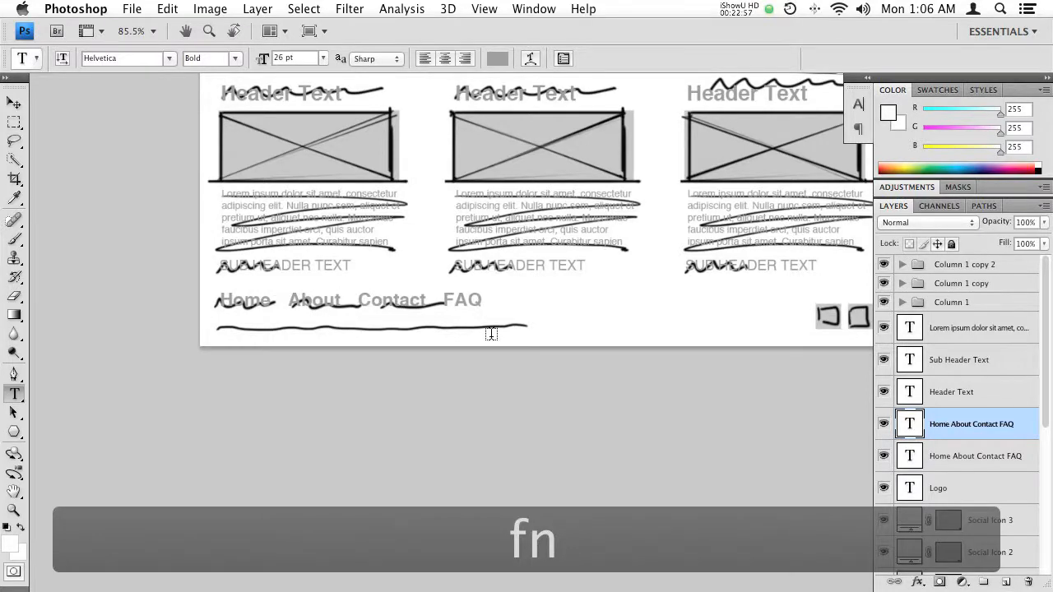
left_click_drag(261, 68, 251, 69)
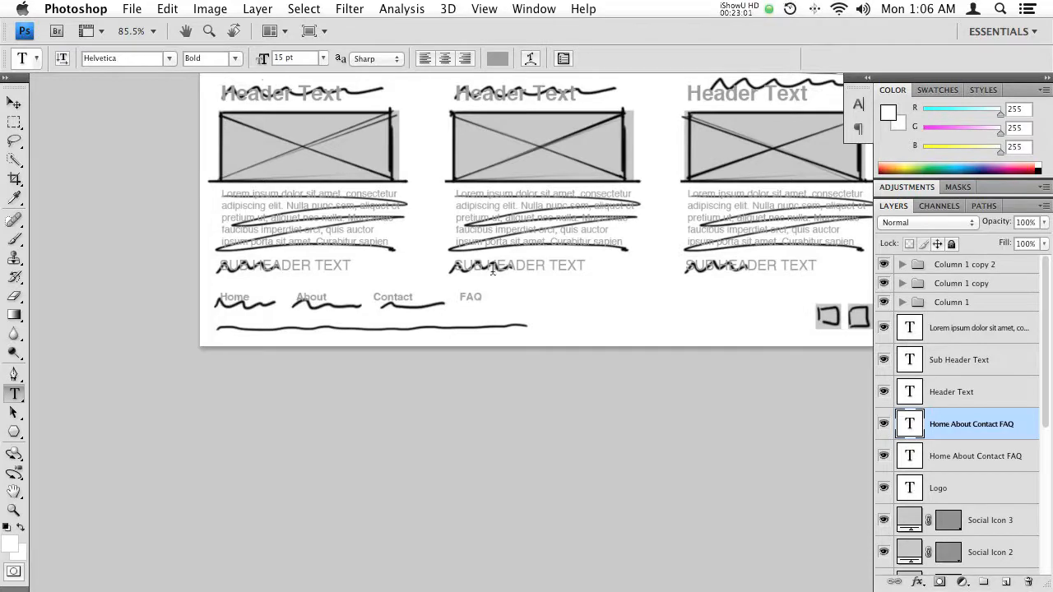
left_click_drag(263, 61, 270, 67)
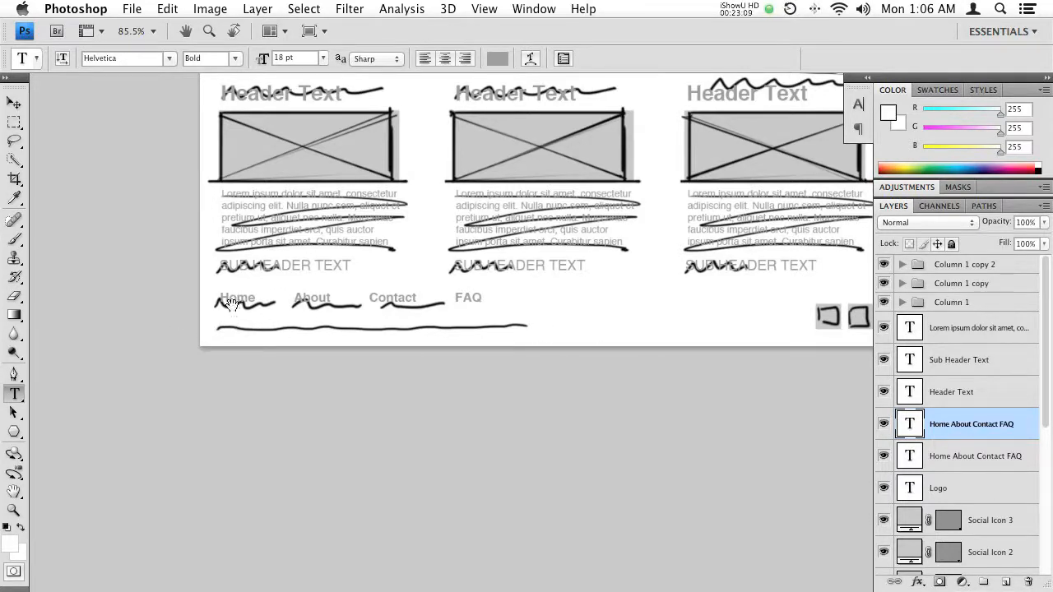
- Select the Lorem Ipsum paragraph below the first image box
scroll(230, 304, "up", 2)
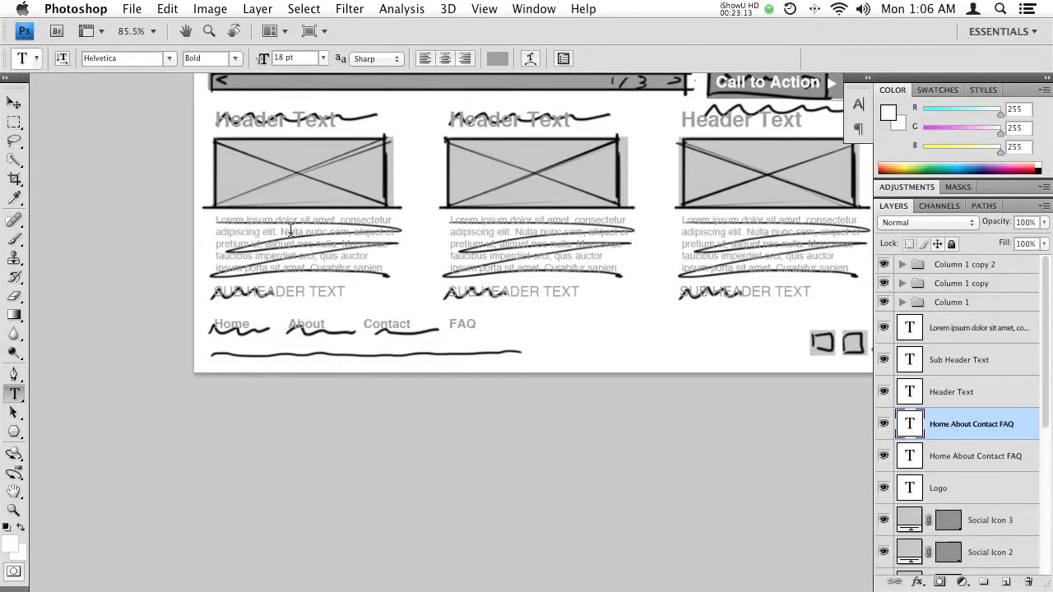
right_click(247, 237)
left_click(279, 235)
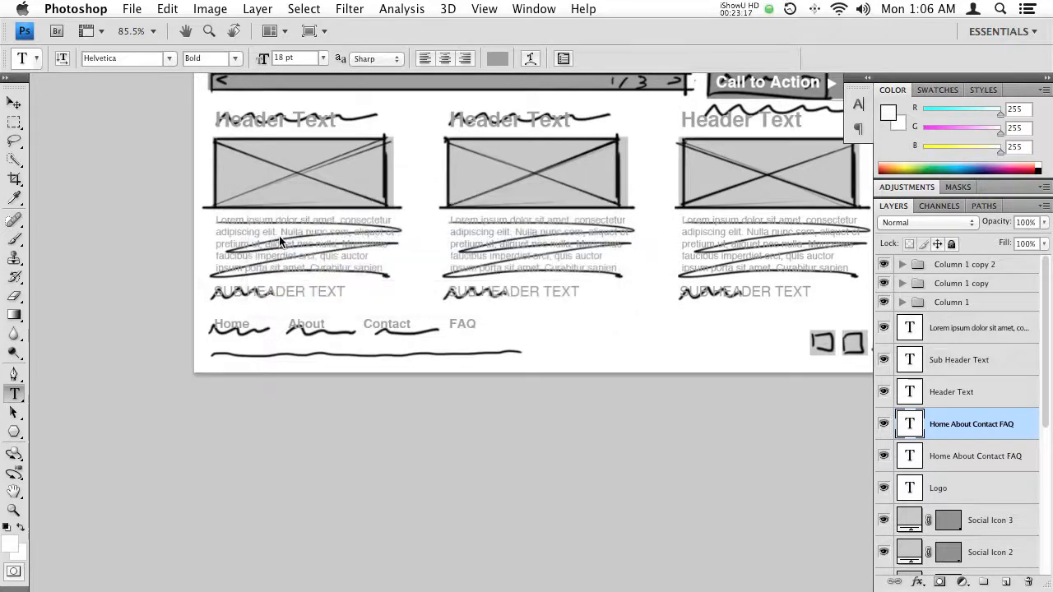
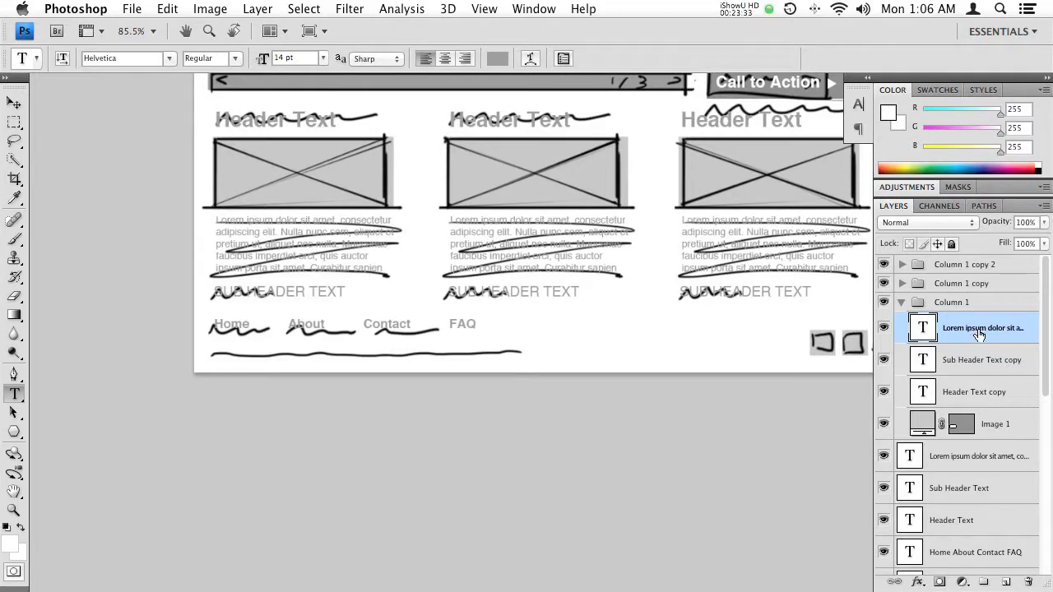
- Place a copy of the Column 1 paragraph, outside its group, over the sketched footer line and widen its text box to fit two lines
left_click_drag(964, 330, 932, 480)
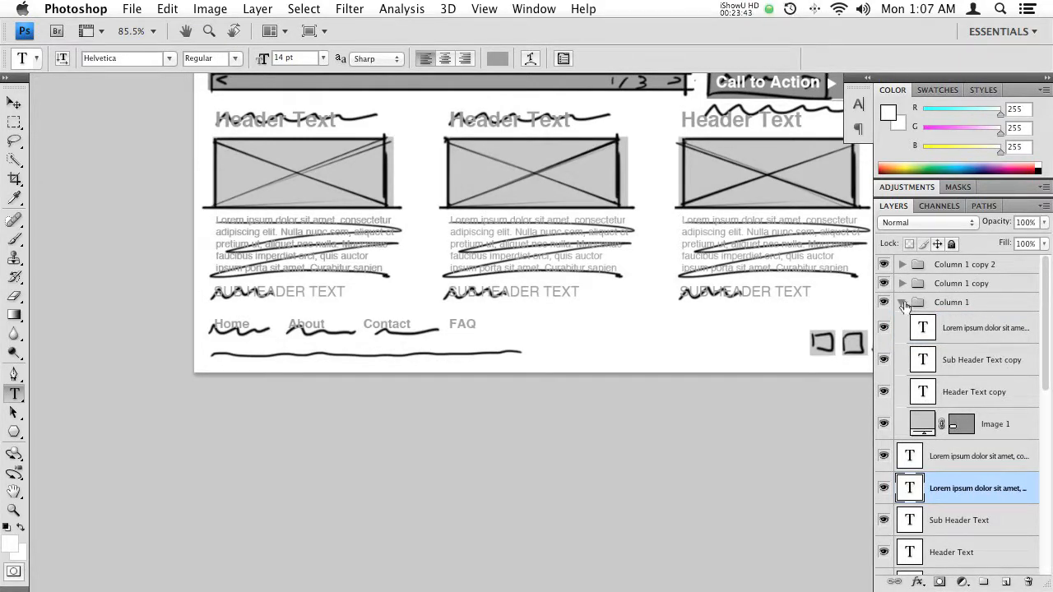
left_click(901, 303)
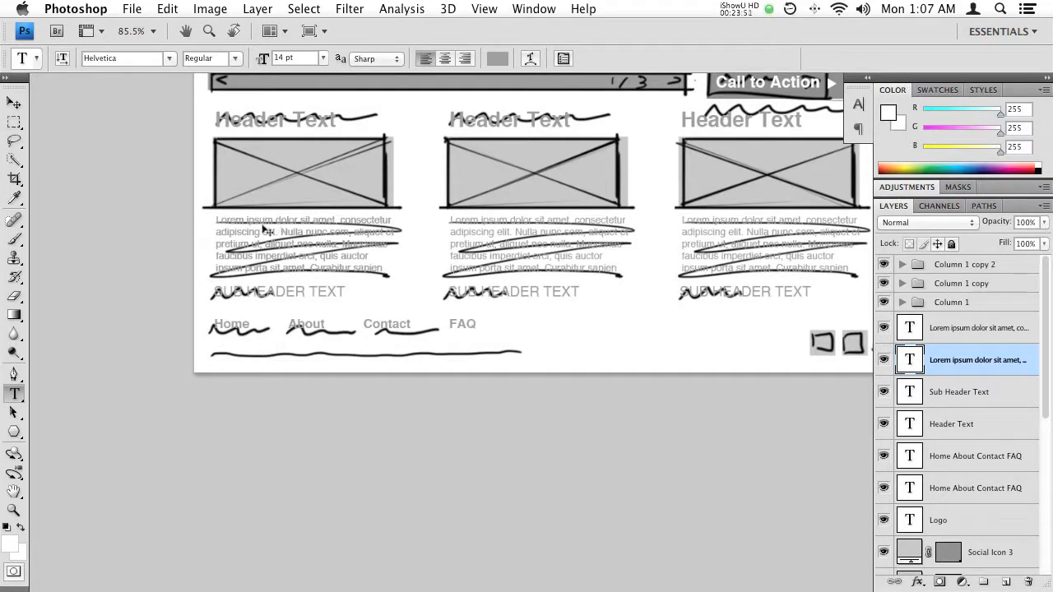
left_click_drag(267, 230, 265, 352)
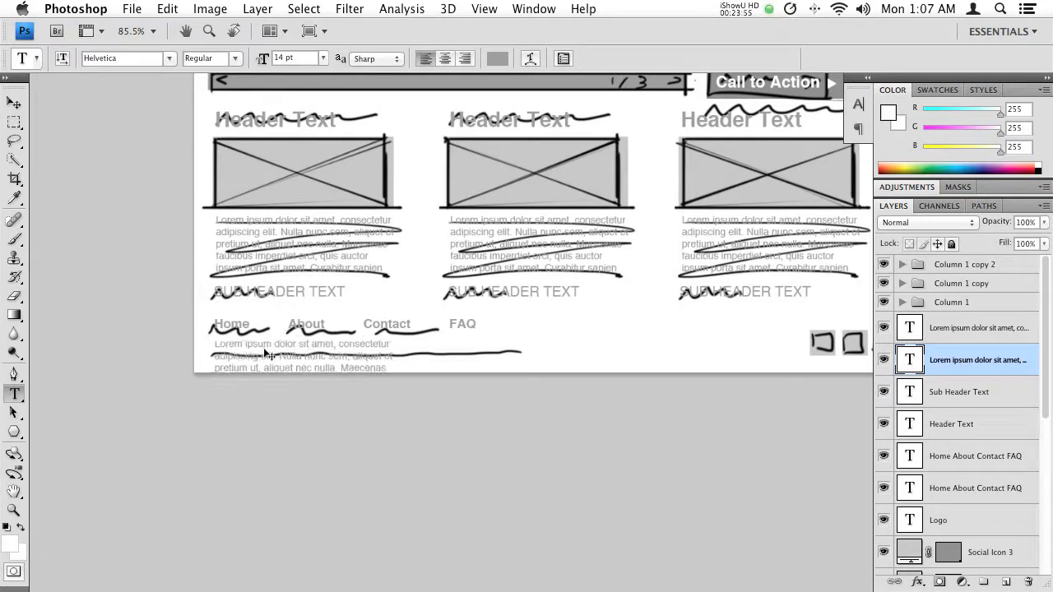
left_click(347, 345)
left_click_drag(391, 399, 579, 364)
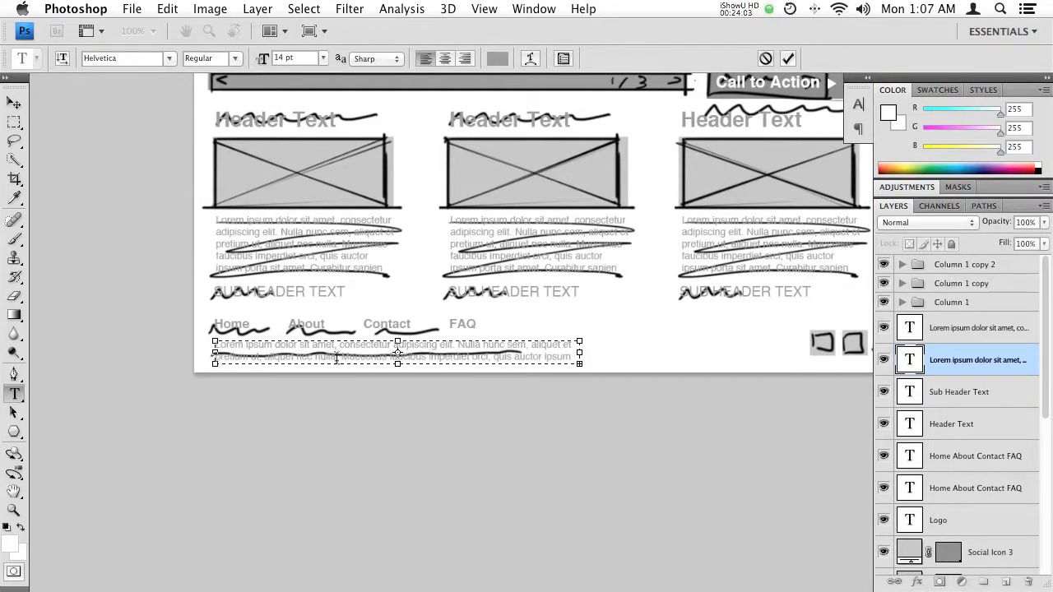
- Replace the footer paragraph with "Site Name - Copyright 2012. All Rights Reserved." and a second line reading "Site Designed by" plus the designer's name
key("super+a")
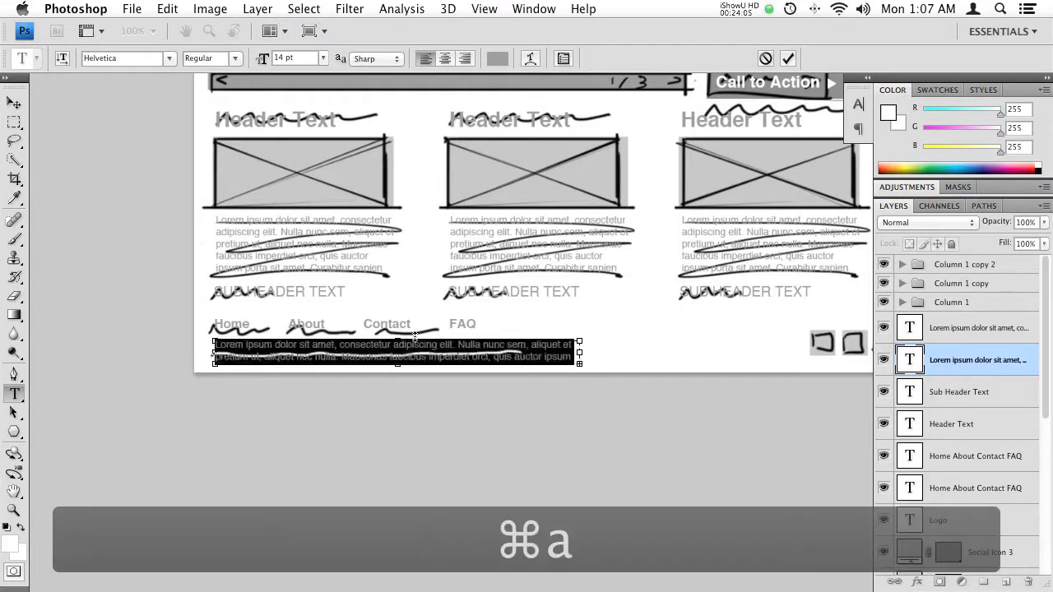
key("BackSpace")
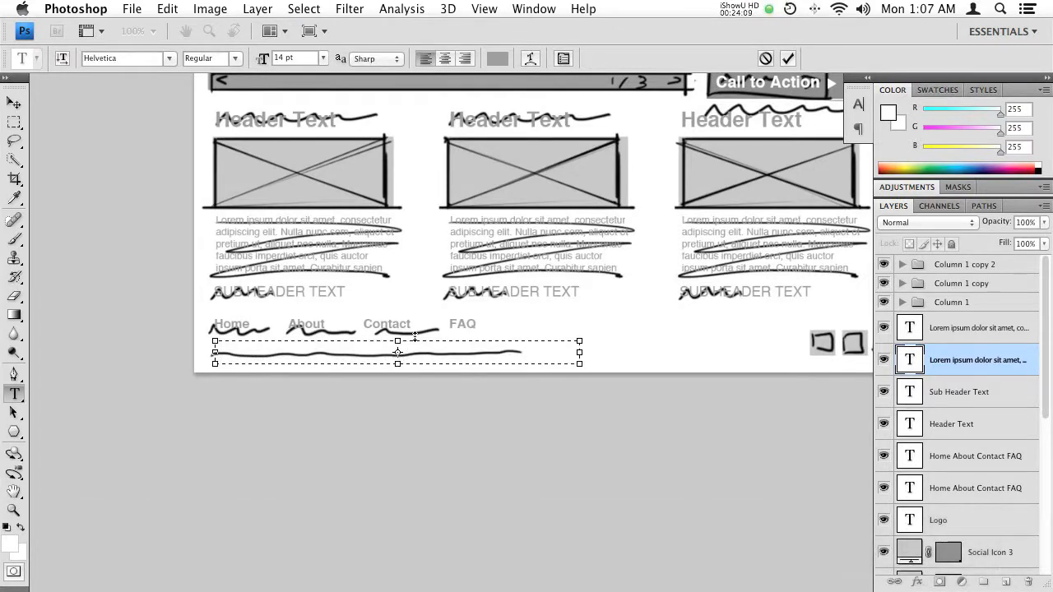
type("Si")
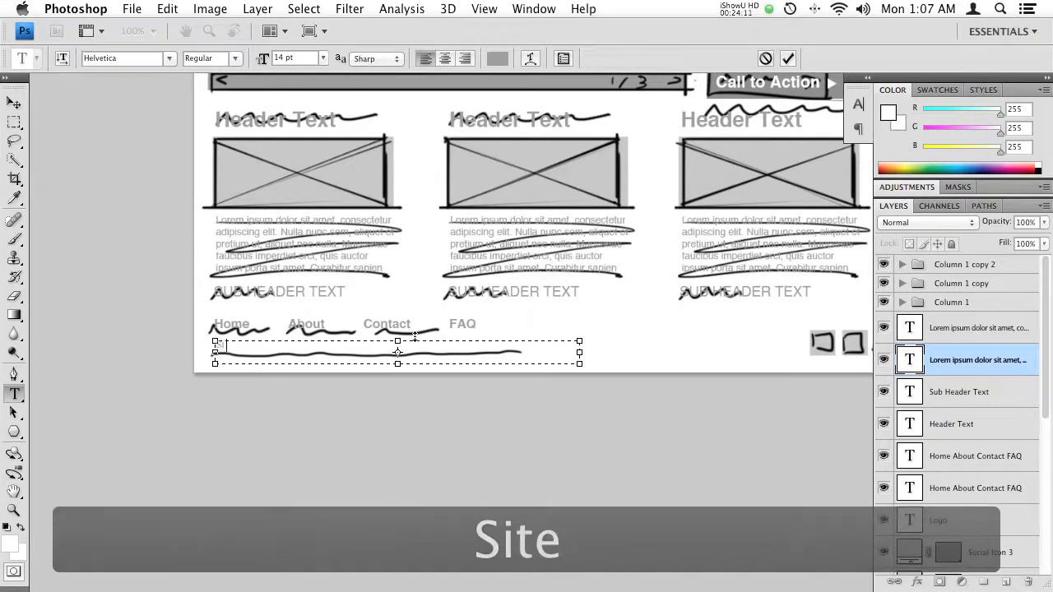
type("te Name ")
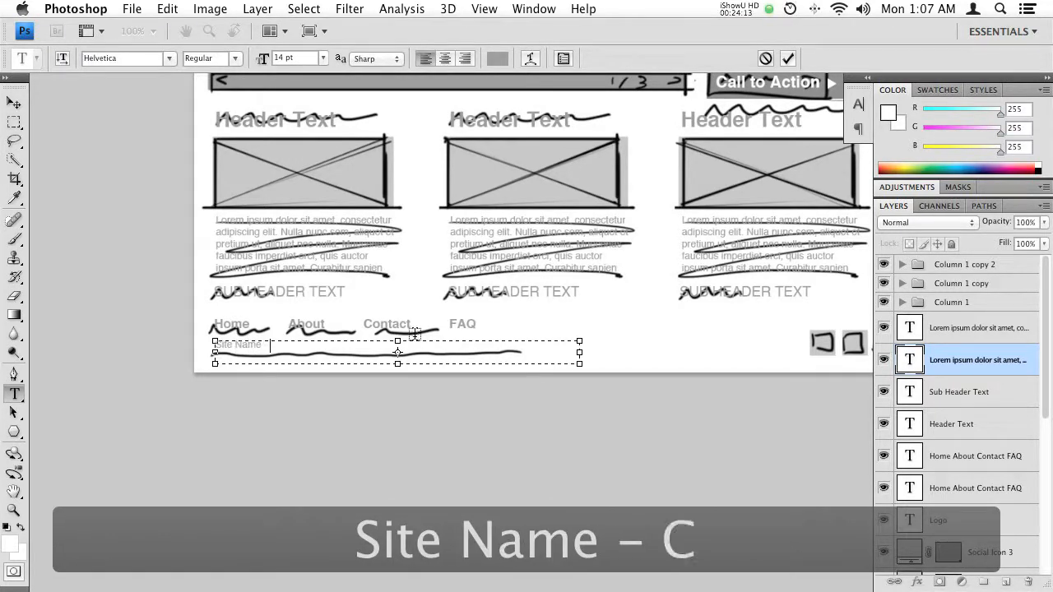
type("- Copyright")
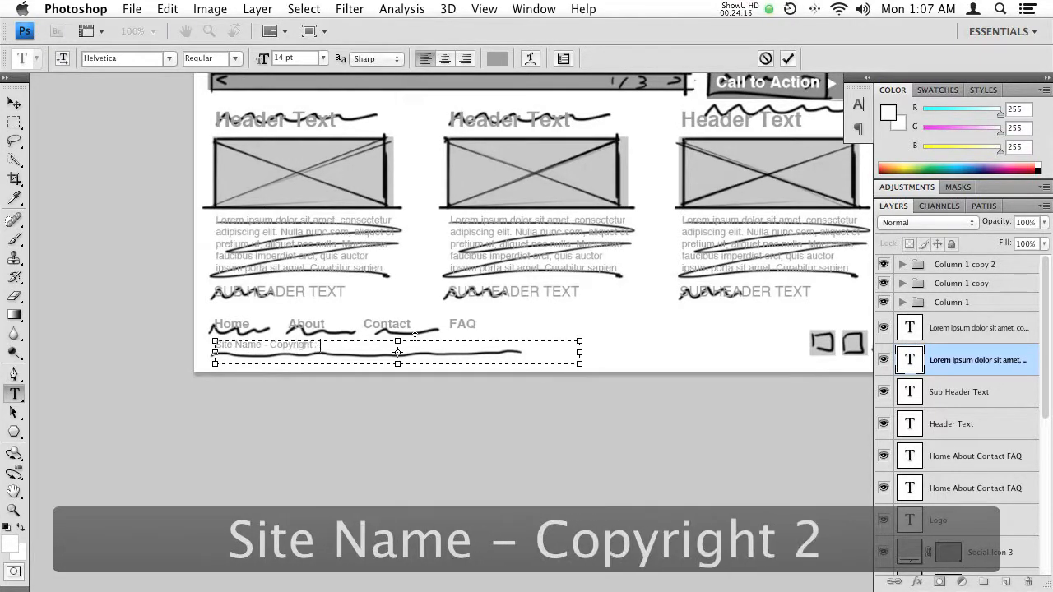
type(" 2012. All Rig")
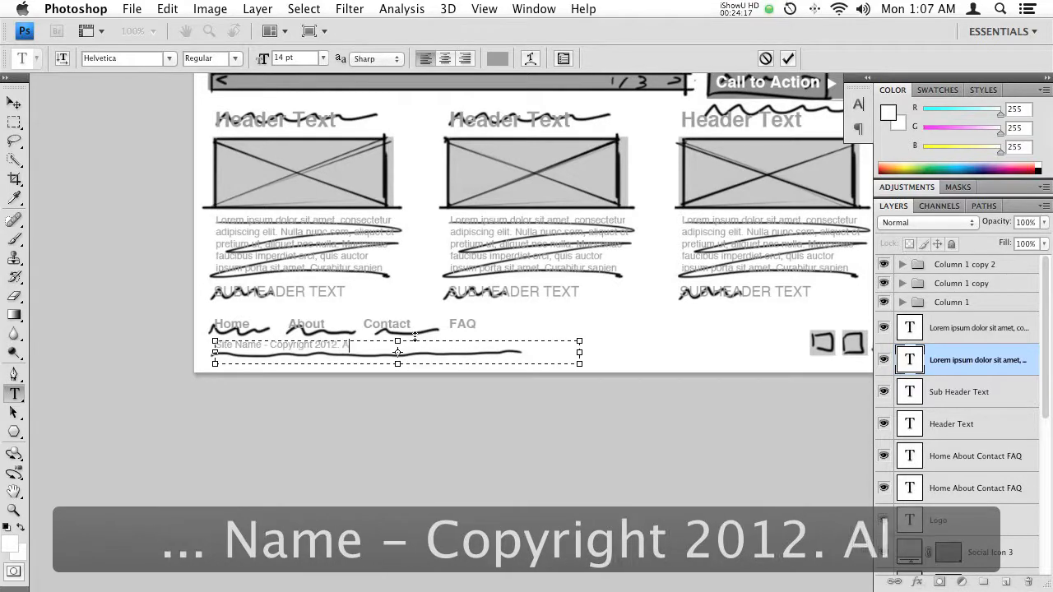
type("hts R")
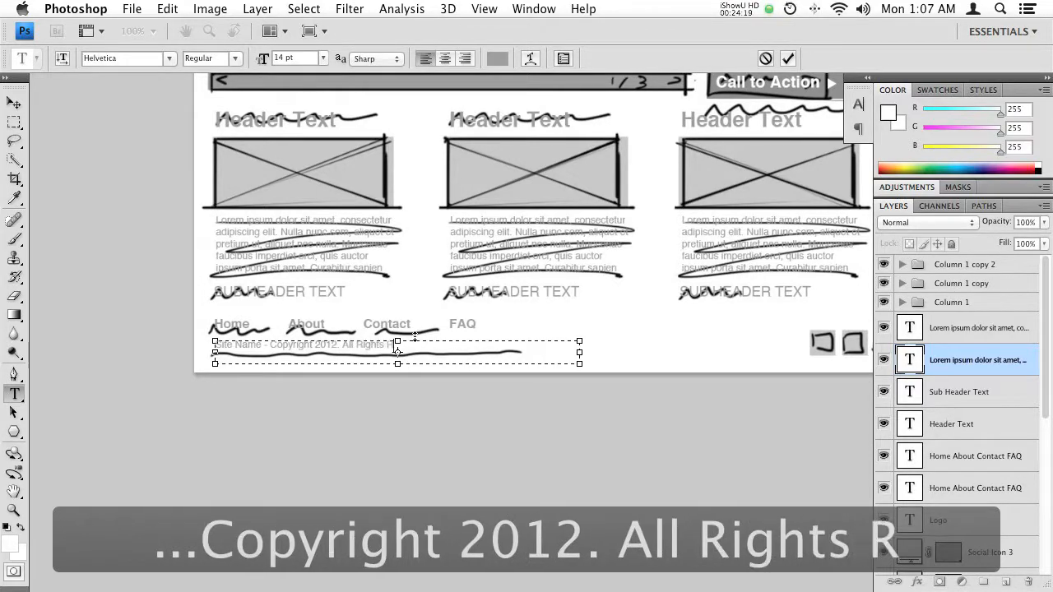
type("eserved.")
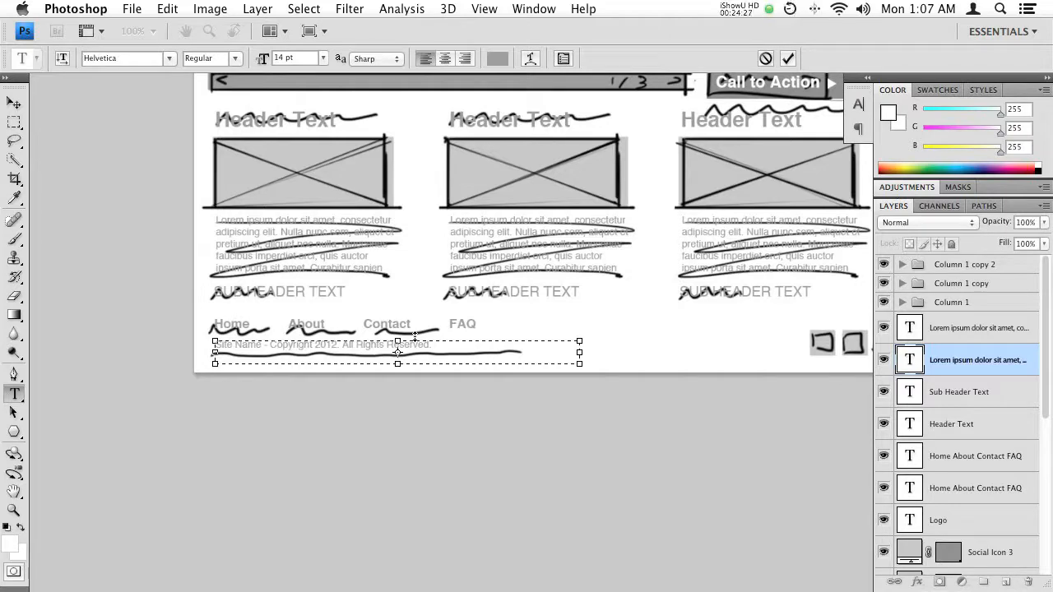
type("Site Des")
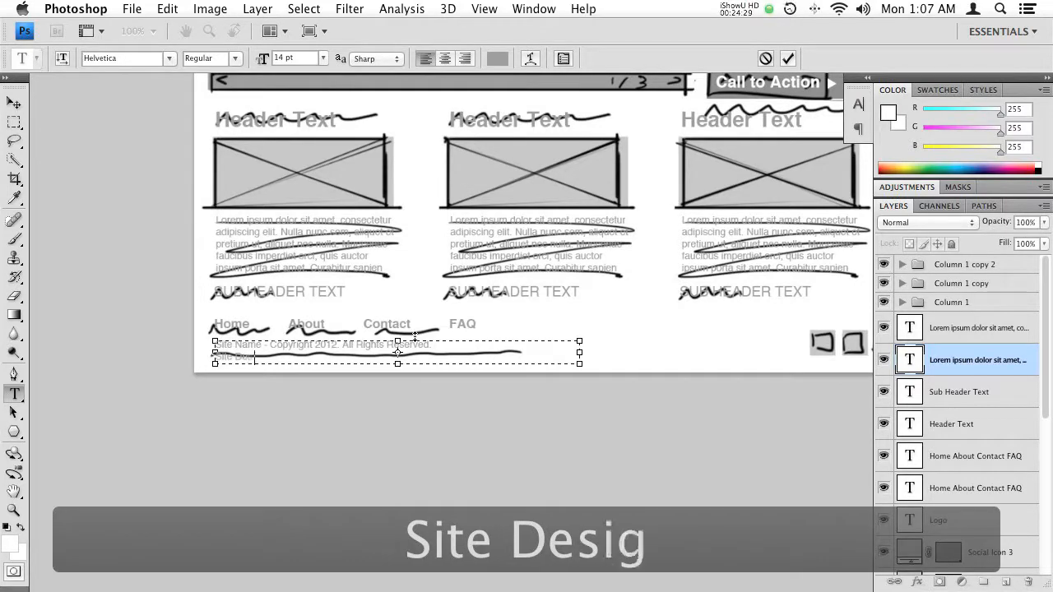
type("igned by Jonatha")
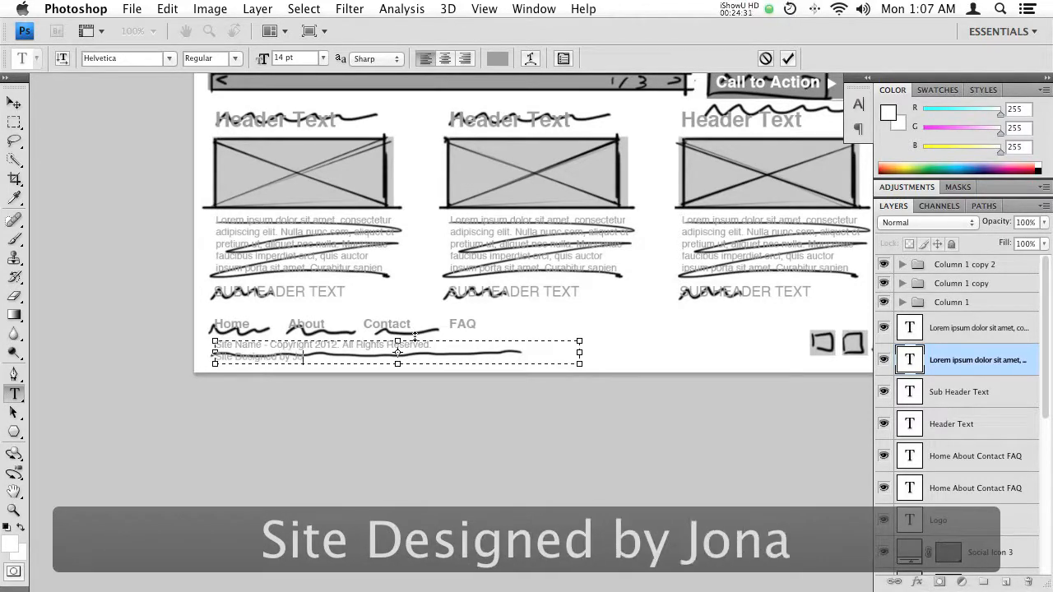
type("n Earley")
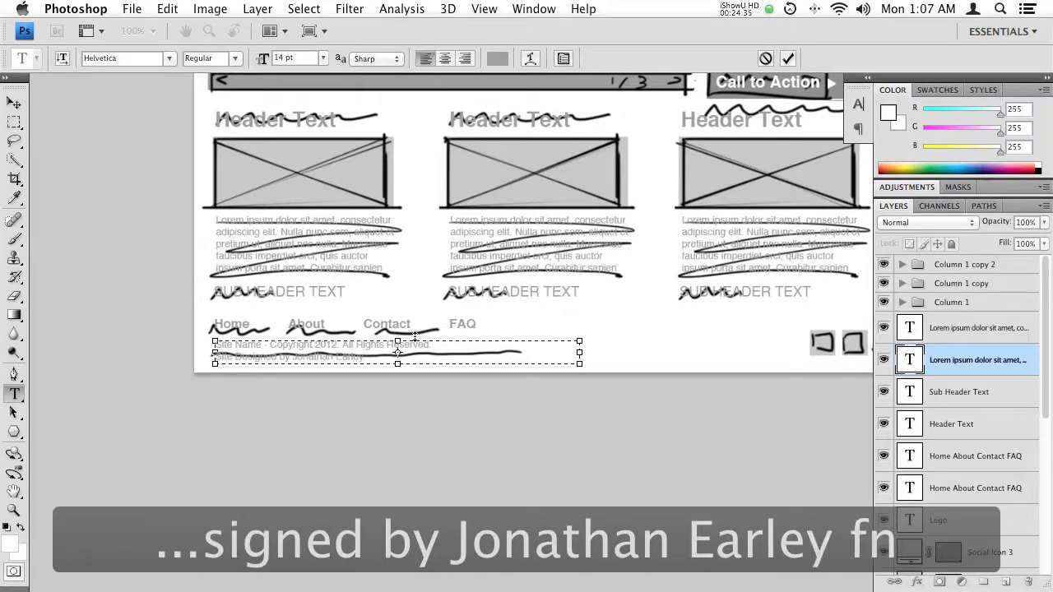
key("KP_Enter")
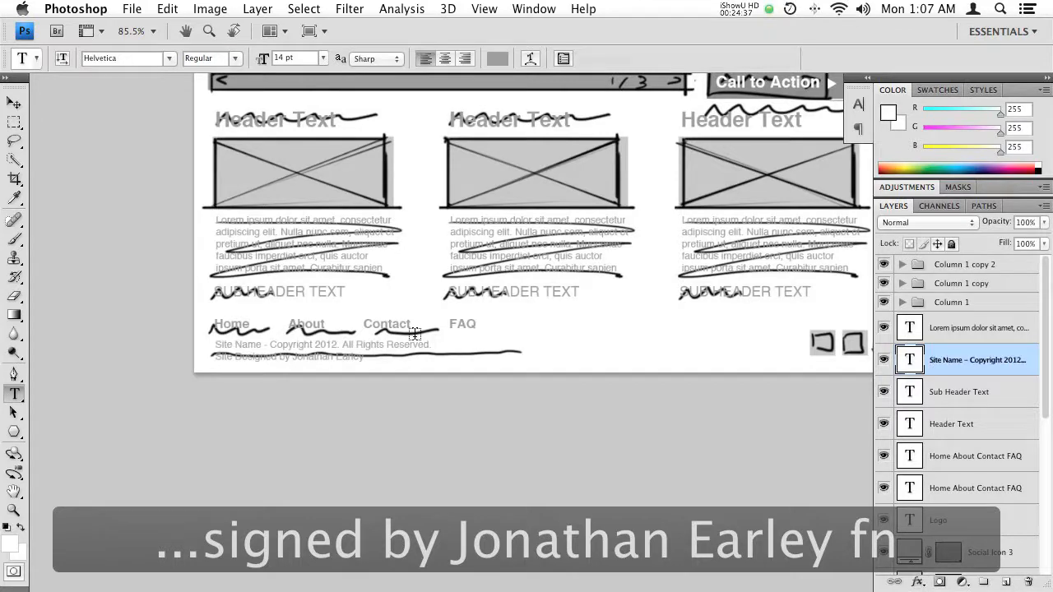
- Hide the Sketch layer so only the built layout shows
left_click_drag(465, 164, 433, 126)
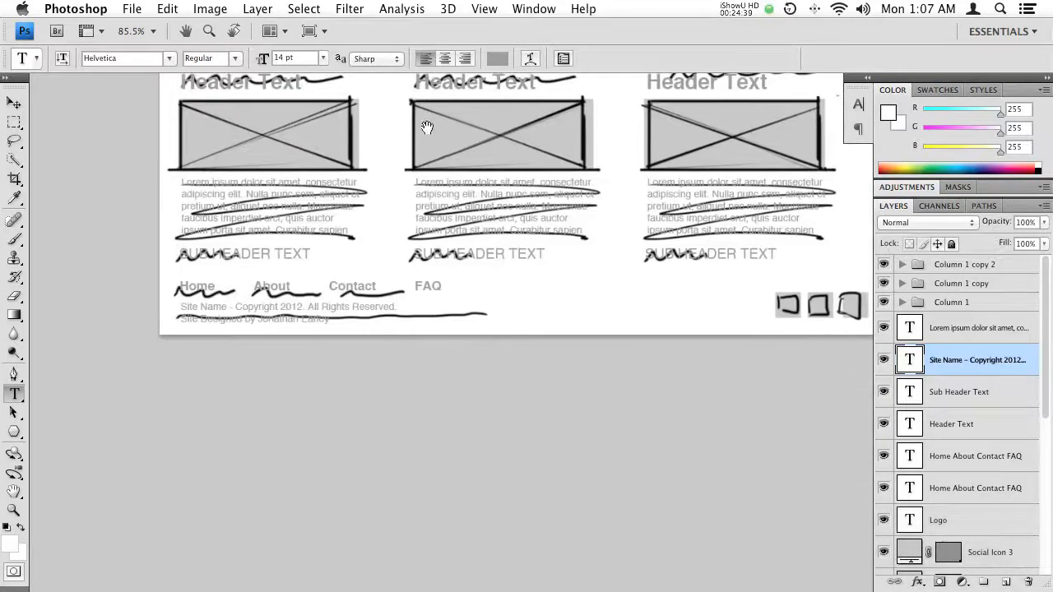
left_click_drag(345, 294, 324, 349)
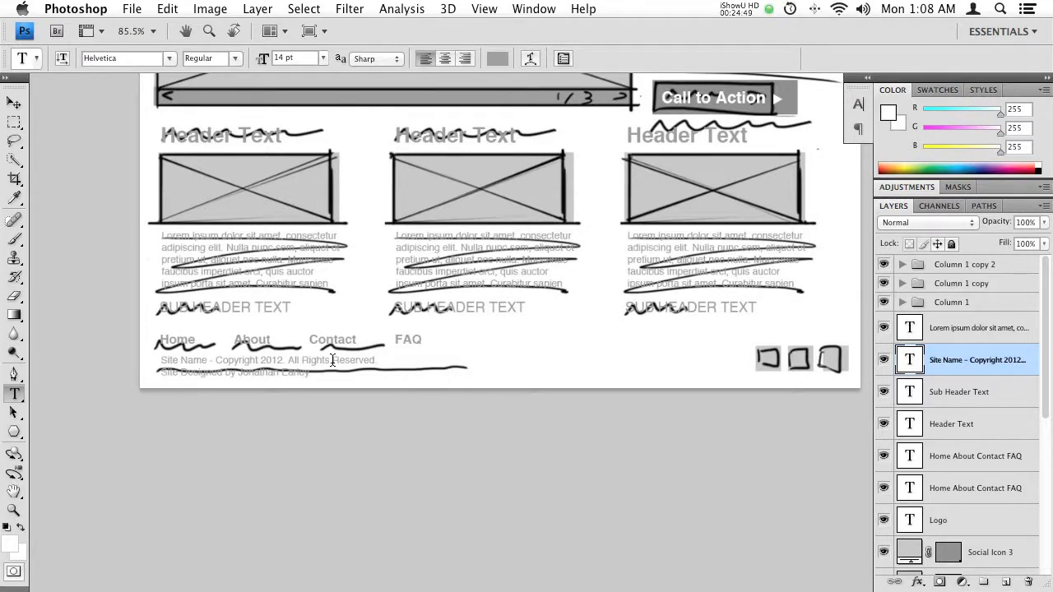
left_click_drag(674, 269, 668, 337)
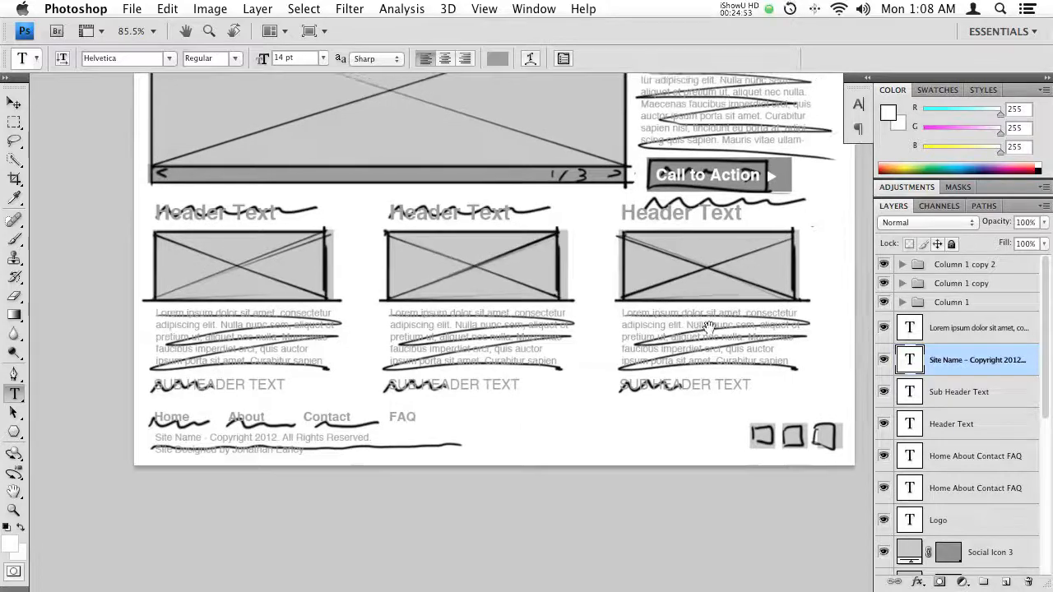
left_click_drag(603, 255, 819, 289)
left_click_drag(721, 274, 408, 277)
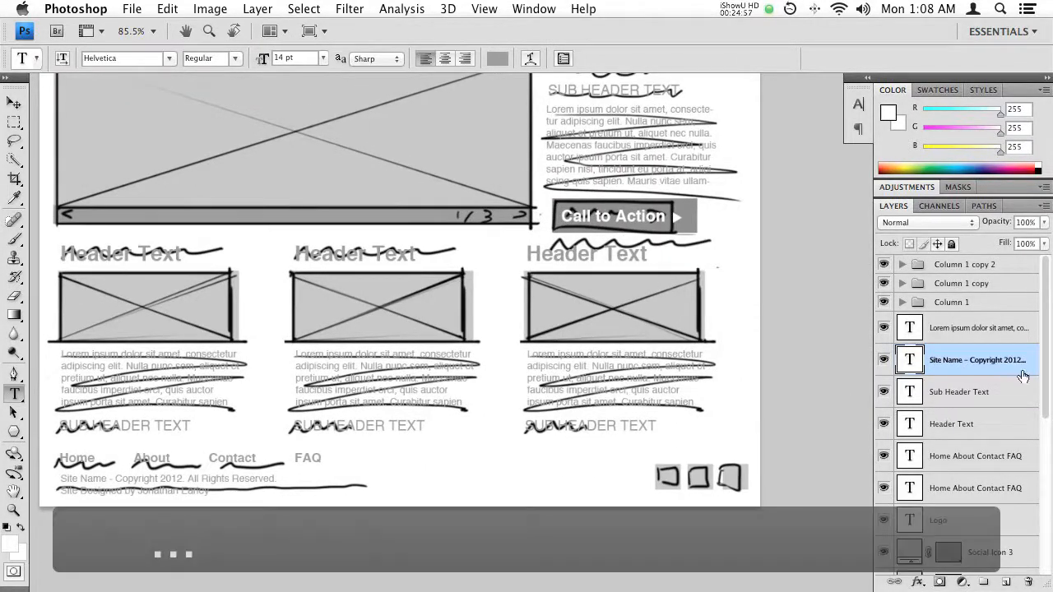
scroll(971, 362, "down", 5)
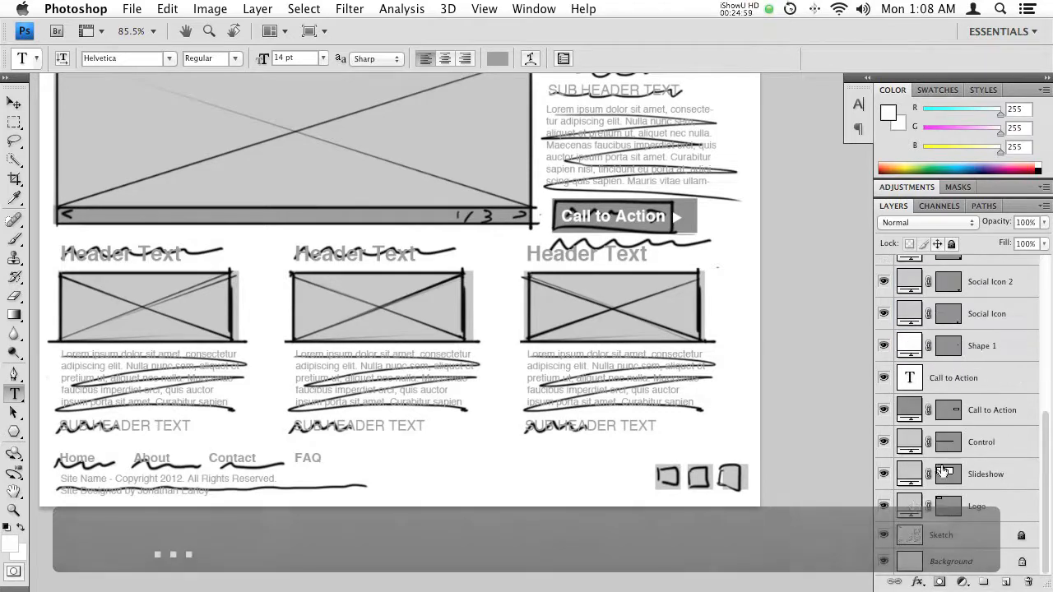
left_click(883, 535)
- Examine the complete layout from header to footer with the interface panels hidden
left_click_drag(391, 132, 451, 227)
key("Tab")
left_click_drag(561, 345, 541, 283)
left_click_drag(347, 134, 254, 195)
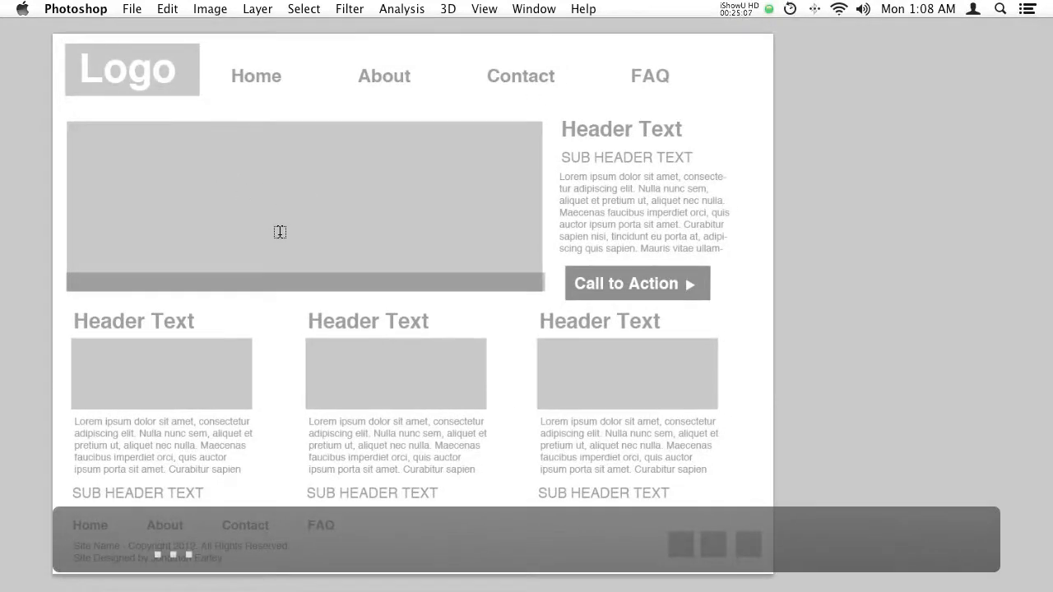
key("Tab")
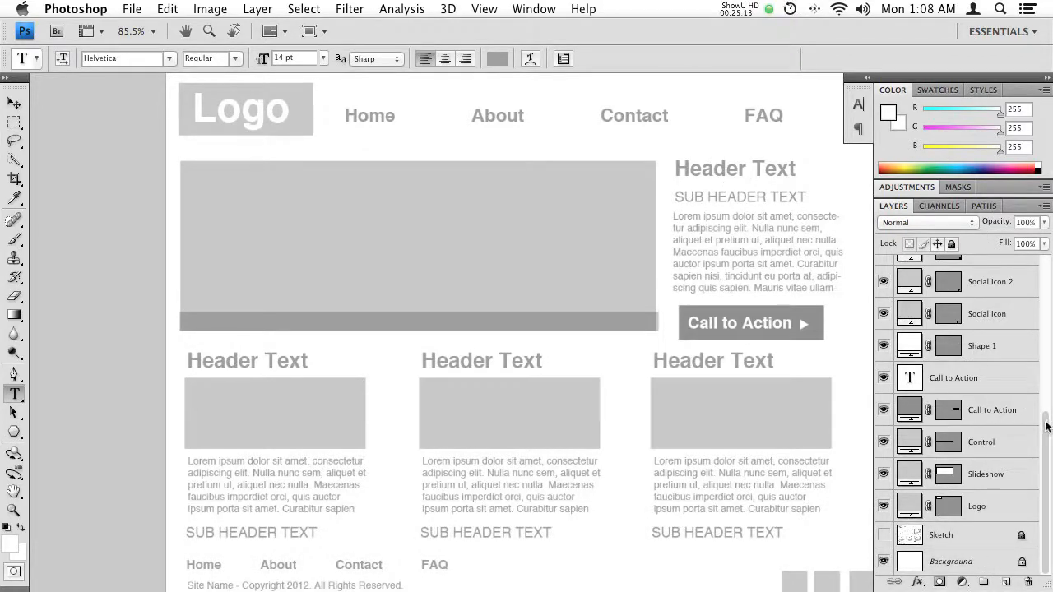
scroll(1047, 426, "up", 10)
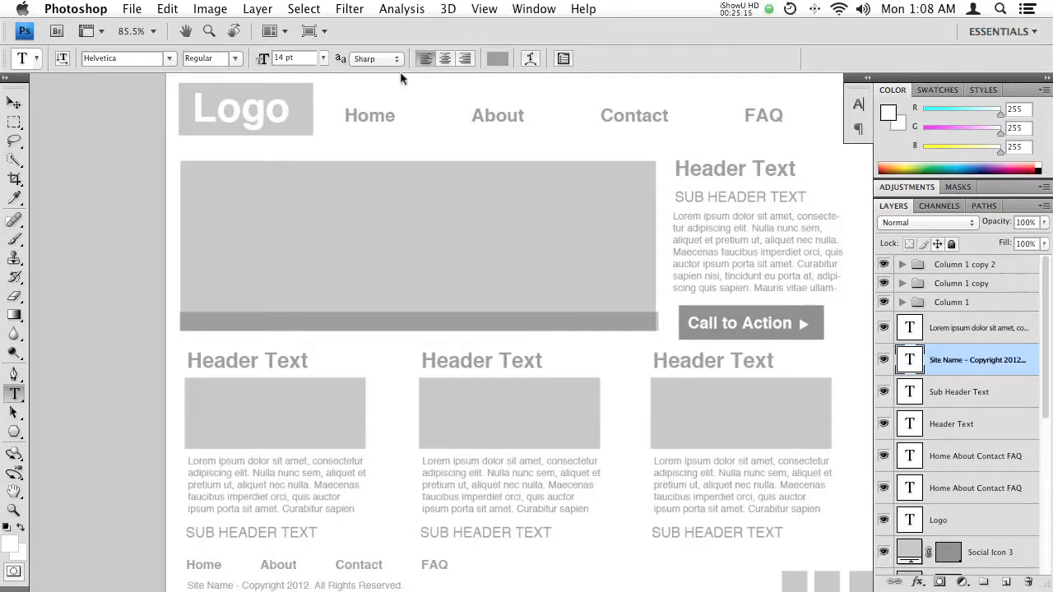
key("f")
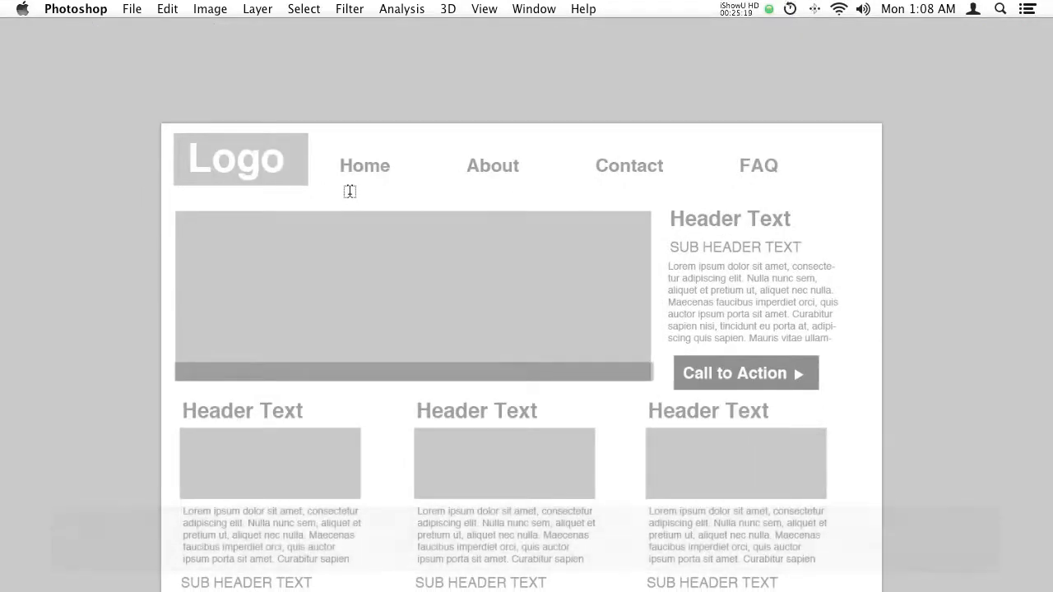
key("v")
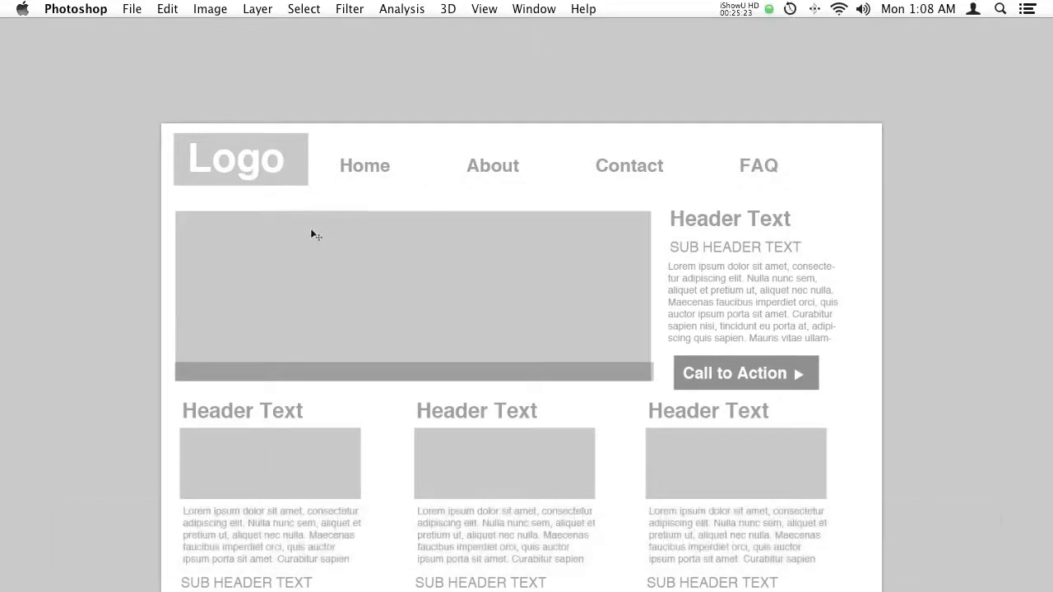
key("Tab")
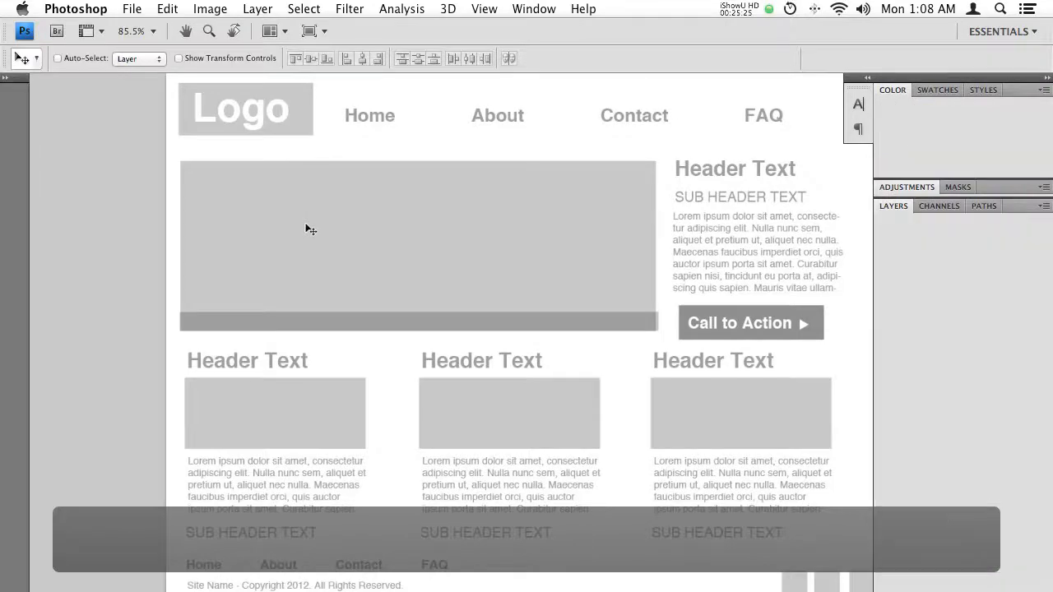
key("Tab")
key("Tab")
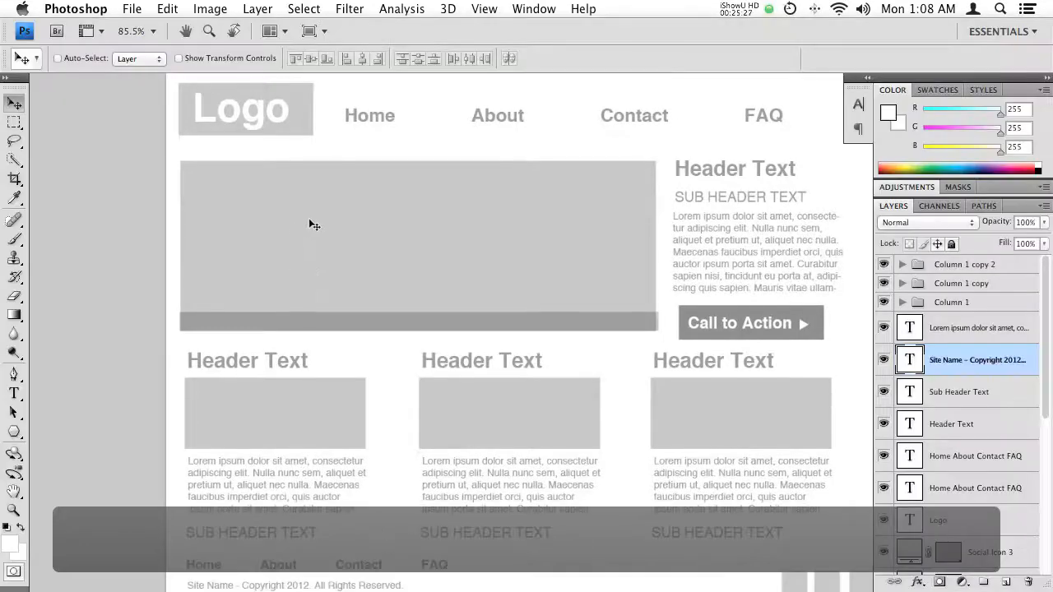
key("Tab")
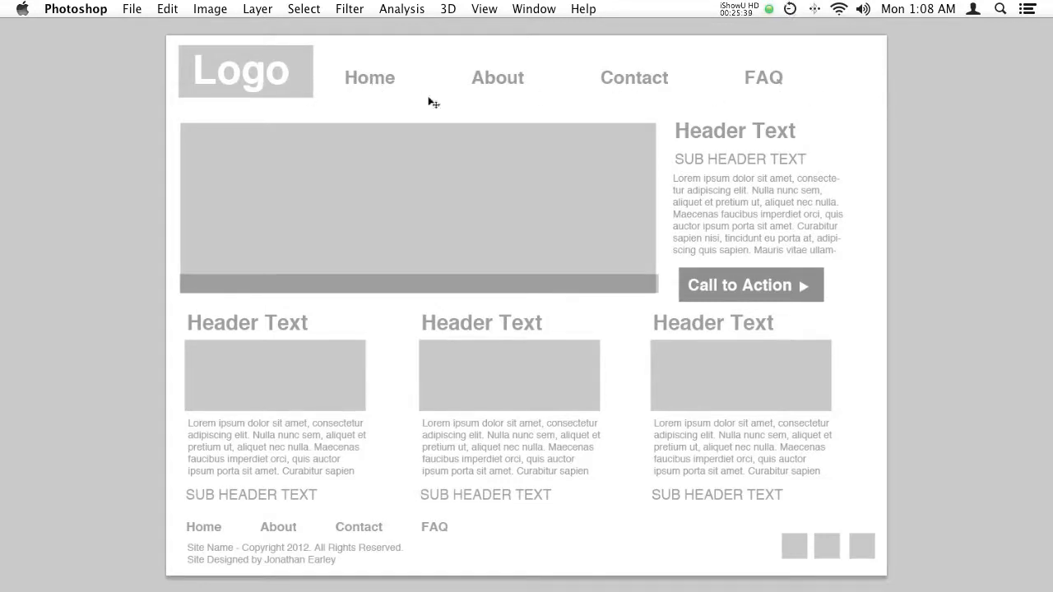
- Group the Logo text and the top Home About Contact FAQ navigation layers, and name the group Header
left_click_drag(446, 115, 411, 152)
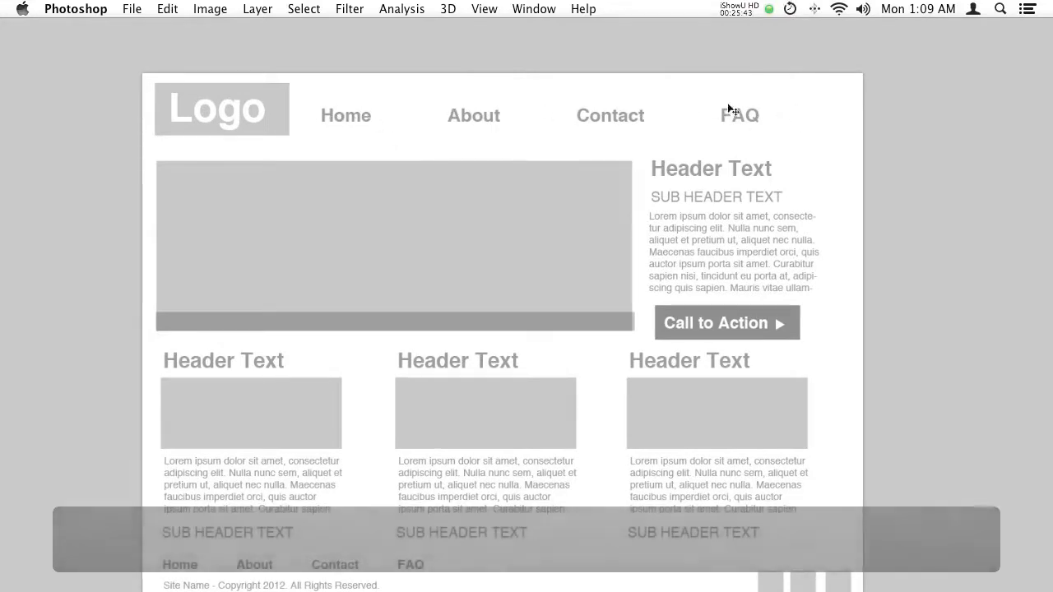
key("Tab")
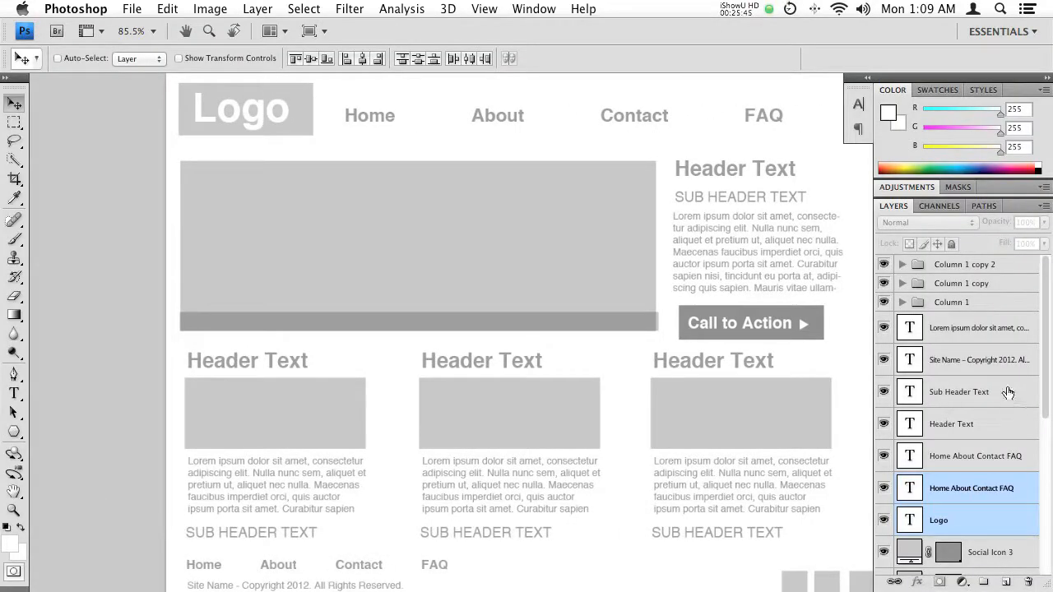
left_click_drag(1047, 374, 1028, 466)
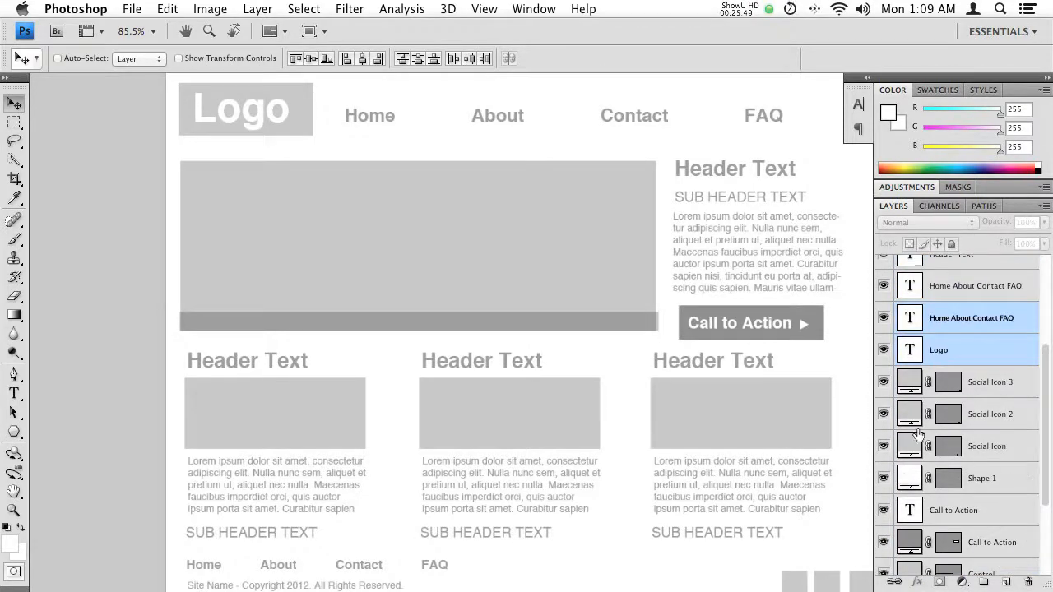
key("super+g")
double_click(949, 313)
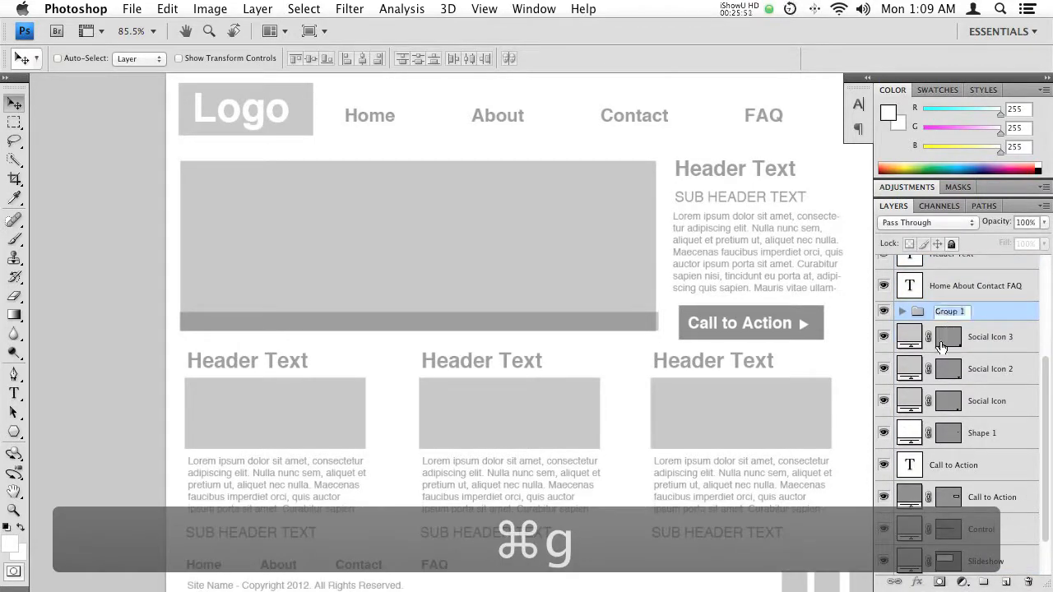
type("Header")
key("Return")
- Group the large slideshow rectangle layer with its Control bar layer and name the group Slideshow
left_click_drag(613, 158, 499, 156)
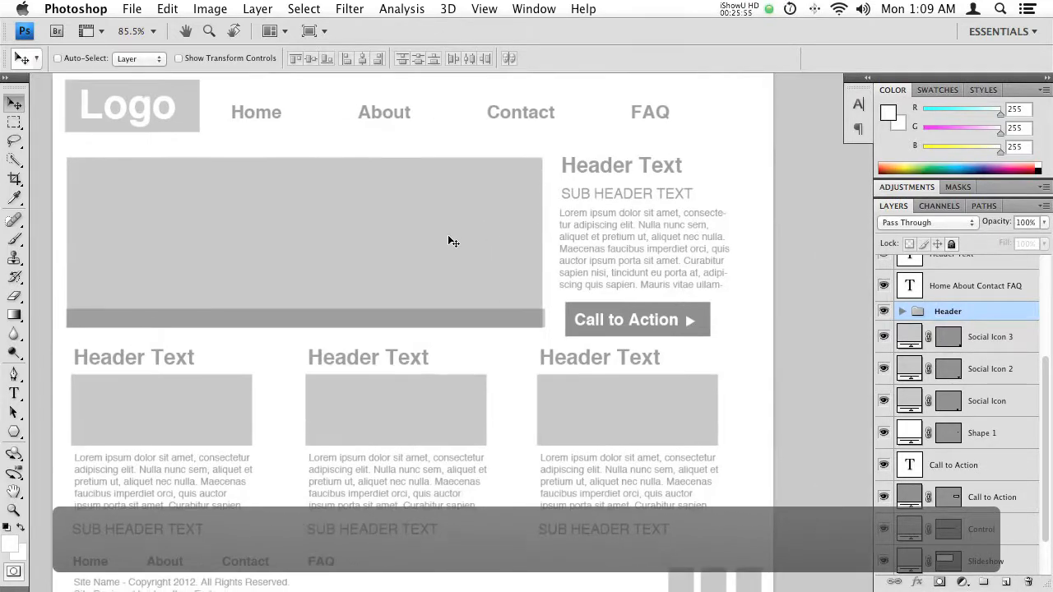
left_click(279, 228, "super")
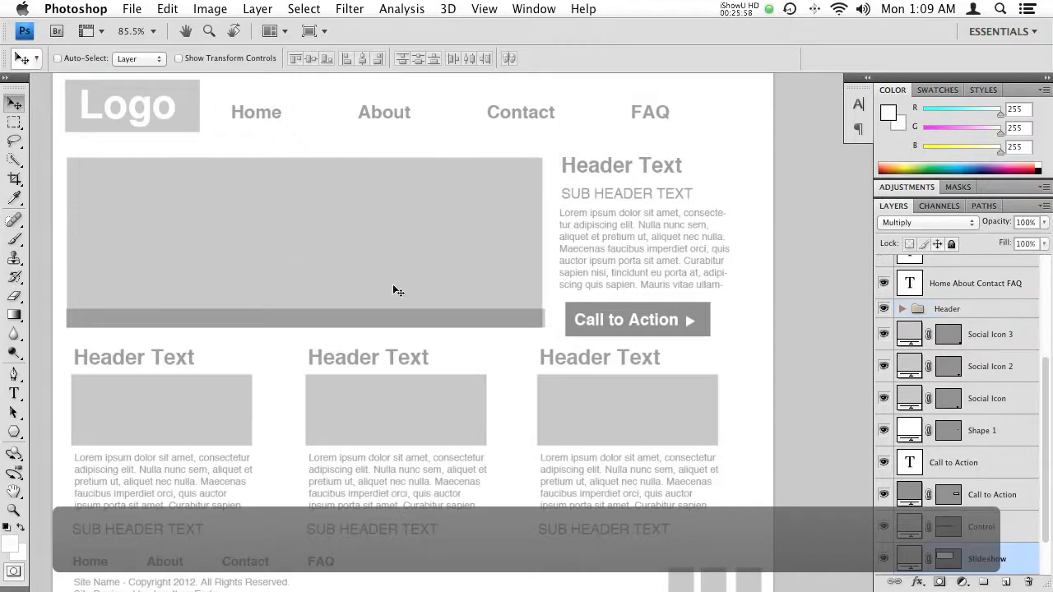
left_click(321, 322, "shift+super")
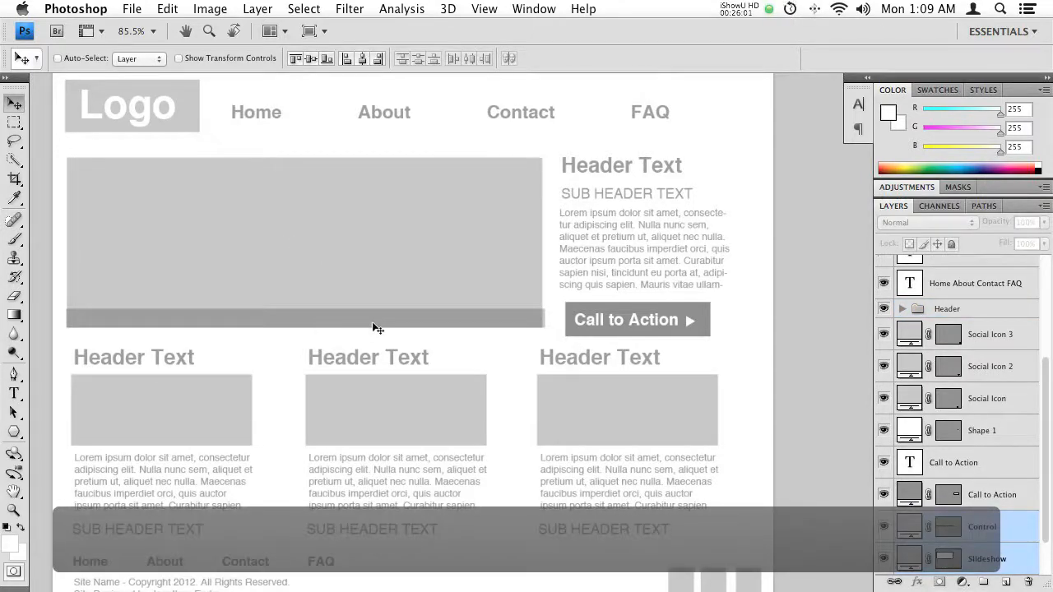
key("super+g")
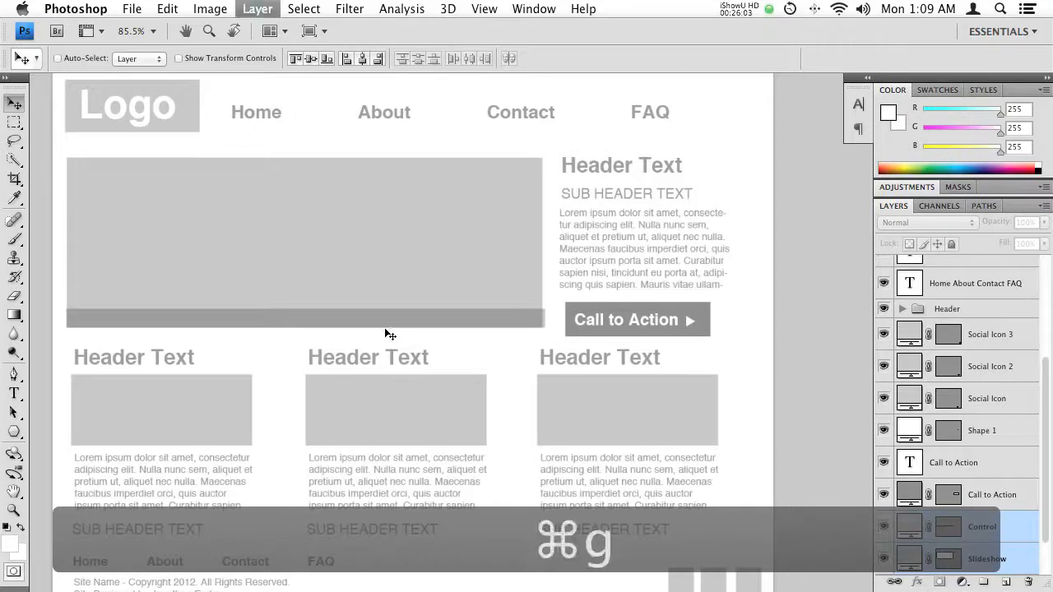
double_click(946, 522)
type("Slideshow")
key("Return")
- Group the header, sub header, paragraph and Call to Action layers beside the slideshow, and name the group Side Box
left_click_drag(600, 175, 447, 191)
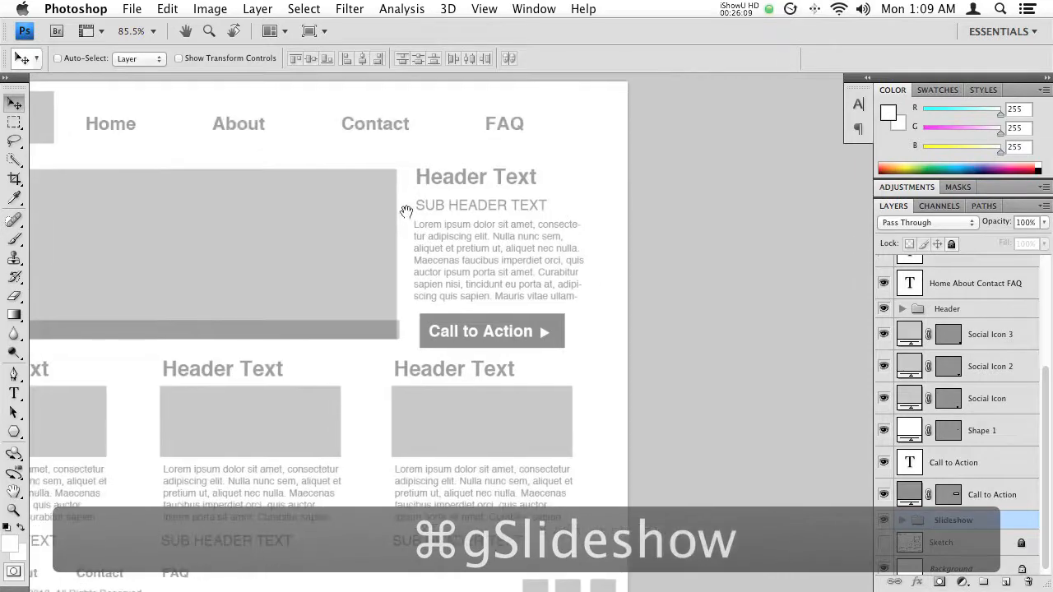
left_click(464, 178, "super")
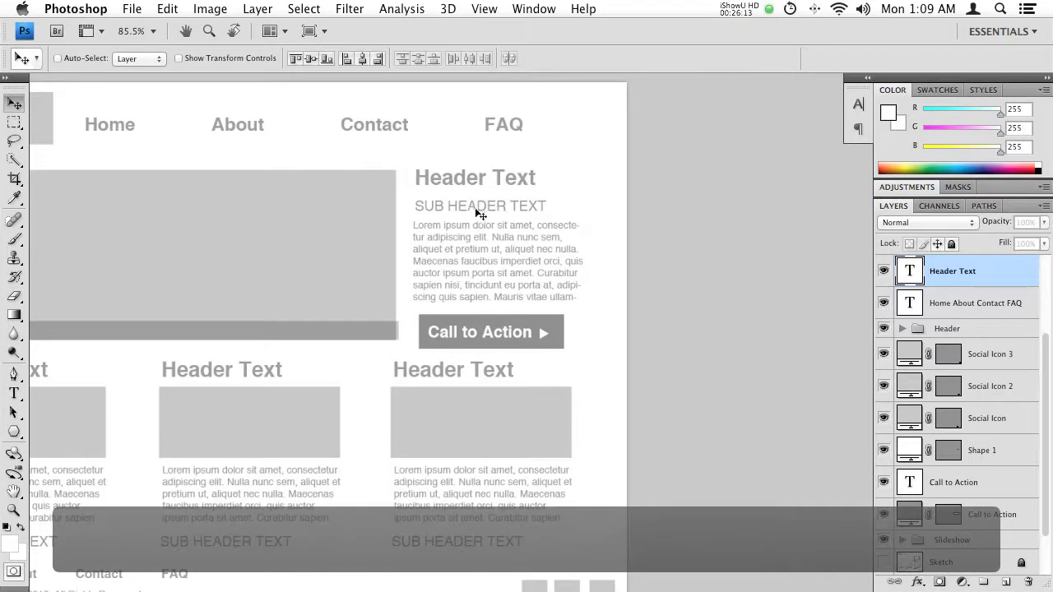
left_click(469, 207, "shift+super")
left_click(468, 253, "shift+super")
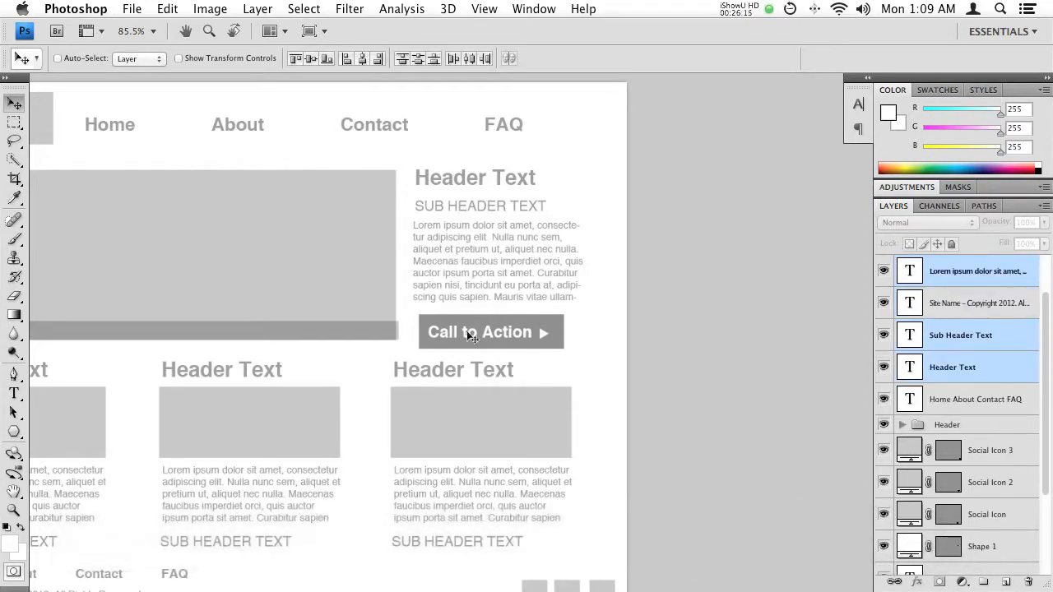
left_click(543, 331, "shift+super")
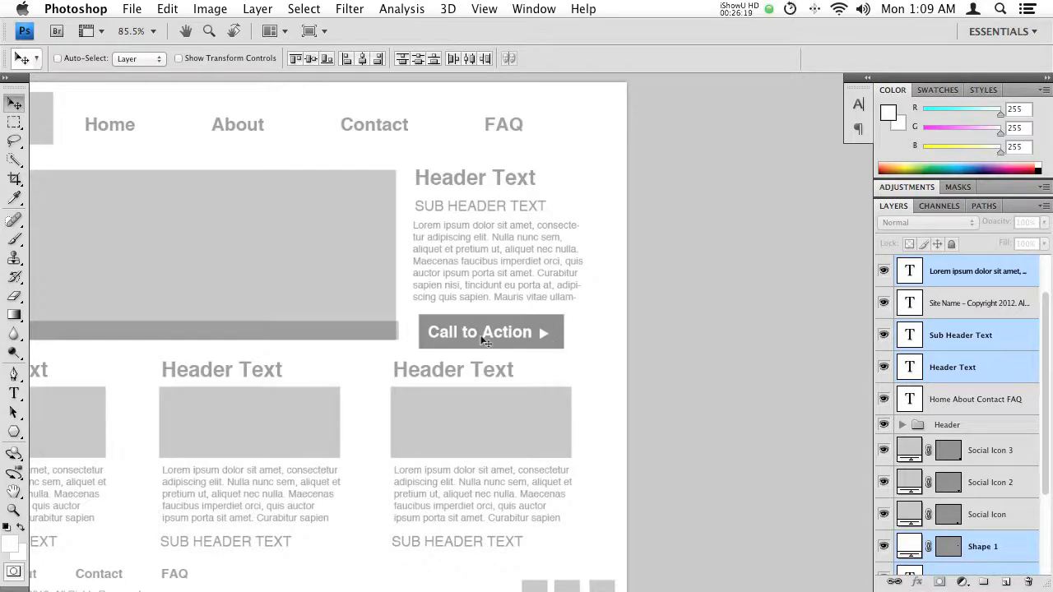
key("super+g")
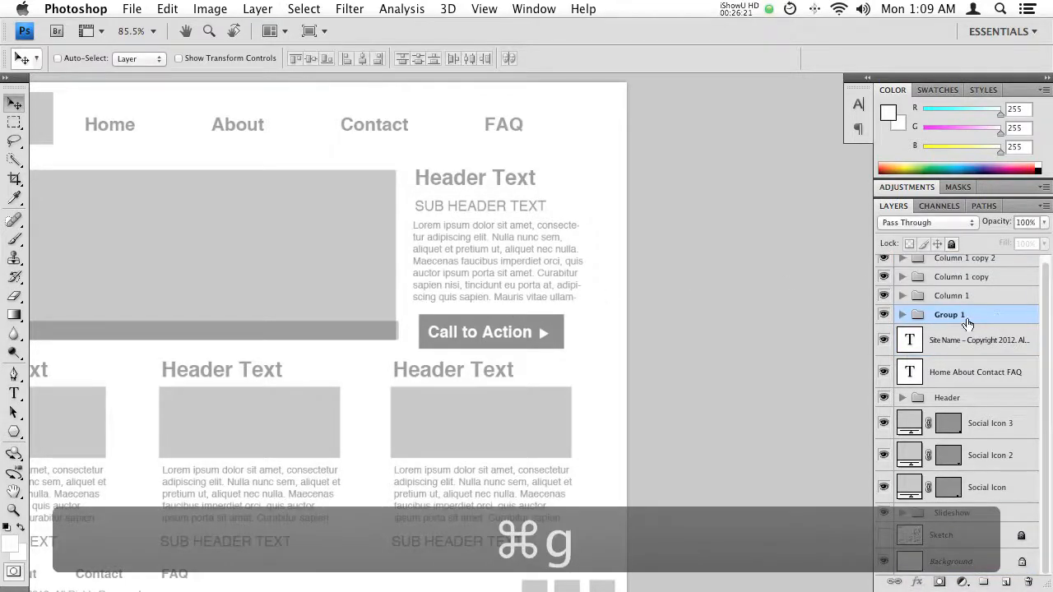
double_click(950, 316)
type("Side Box")
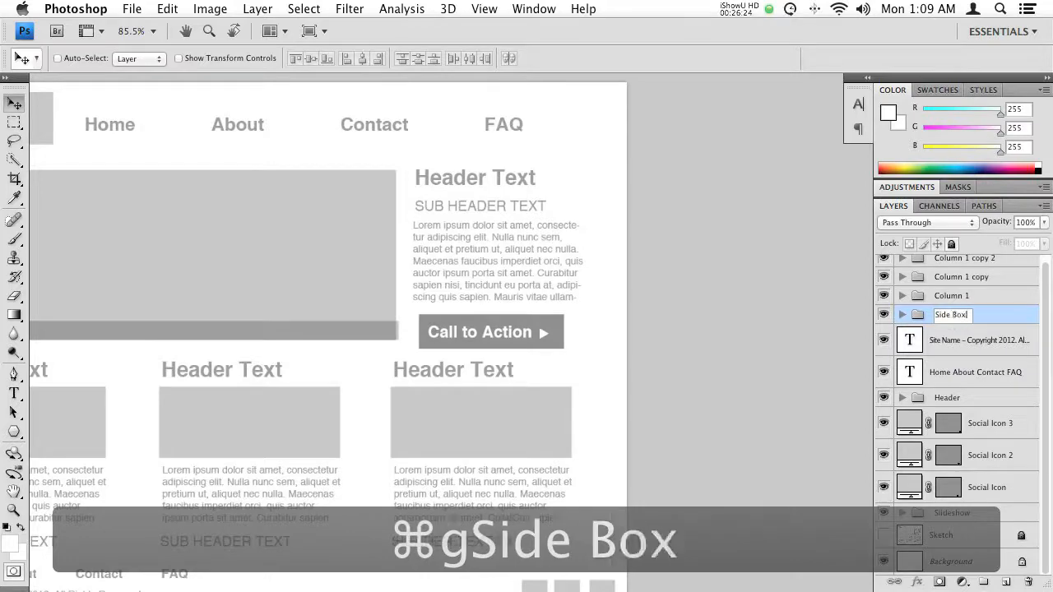
key("Return")
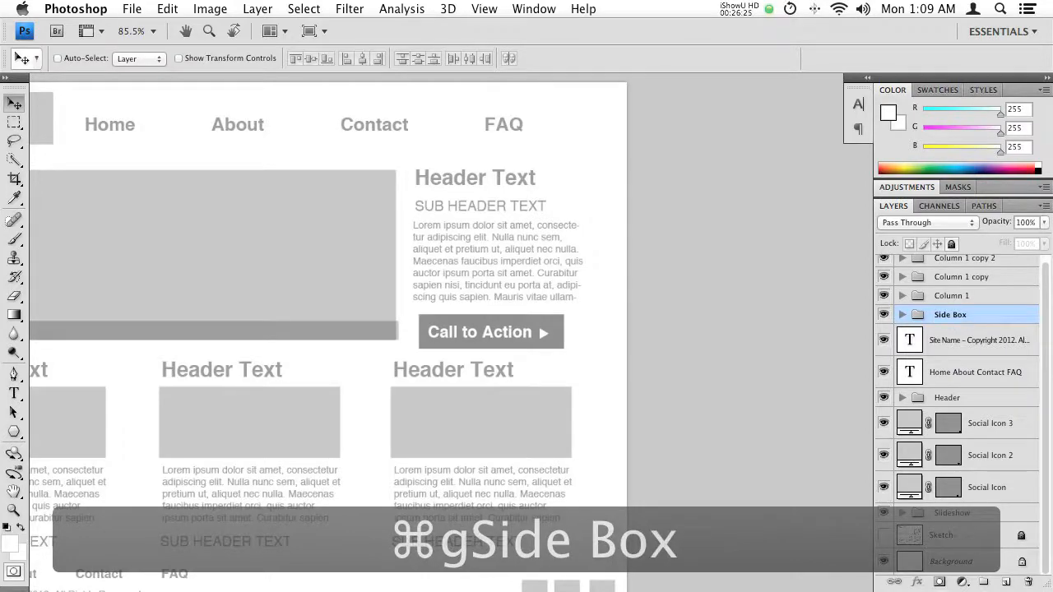
- Group the footer navigation text, the copyright text and the three social icon layers, and name the group Footer
left_click_drag(324, 350, 647, 251)
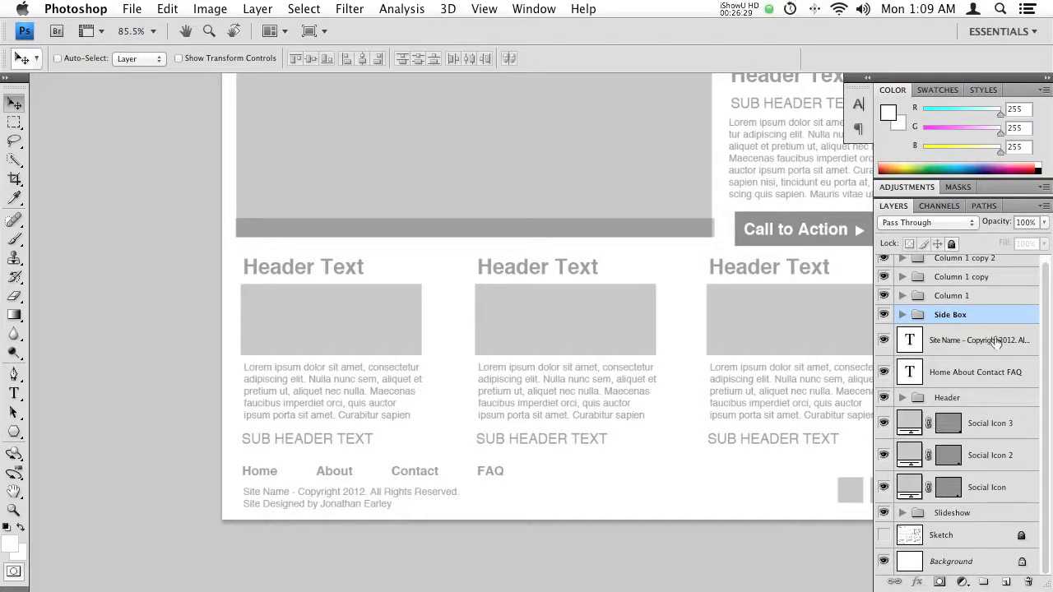
scroll(934, 329, "up", 1)
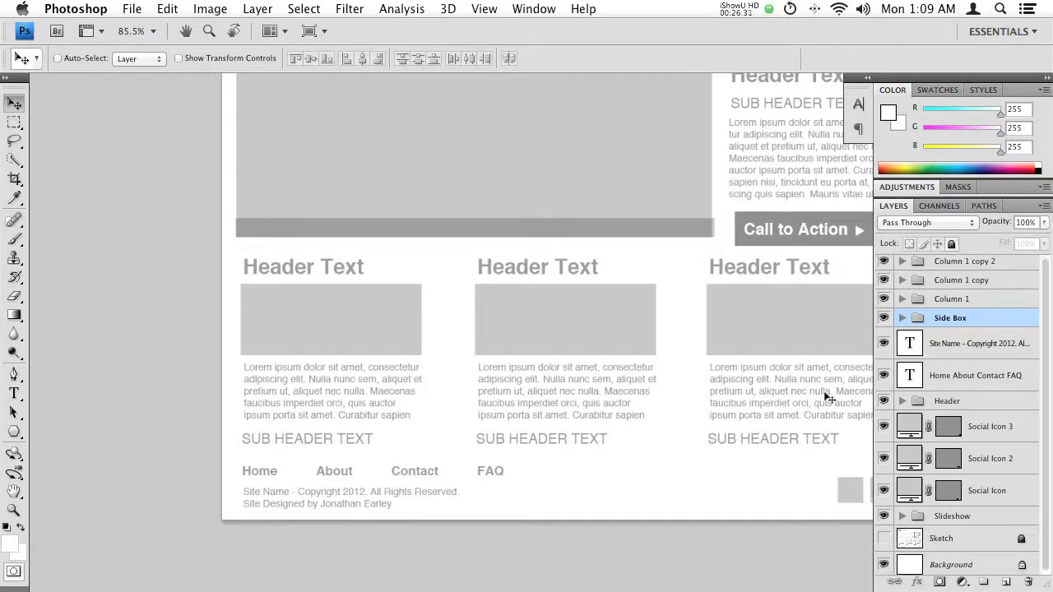
left_click_drag(573, 460, 489, 387)
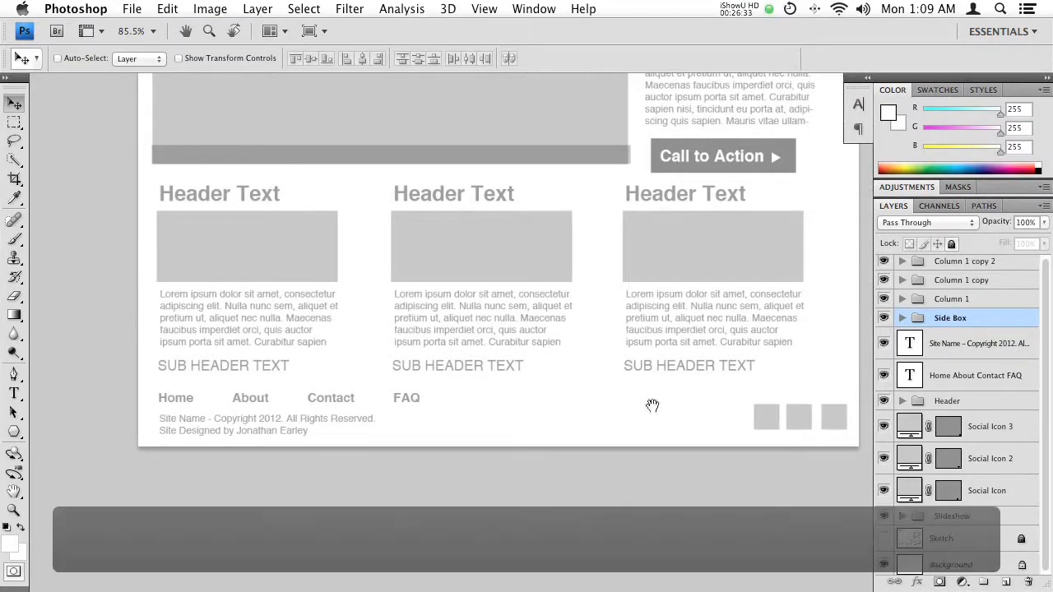
left_click(256, 400, "super")
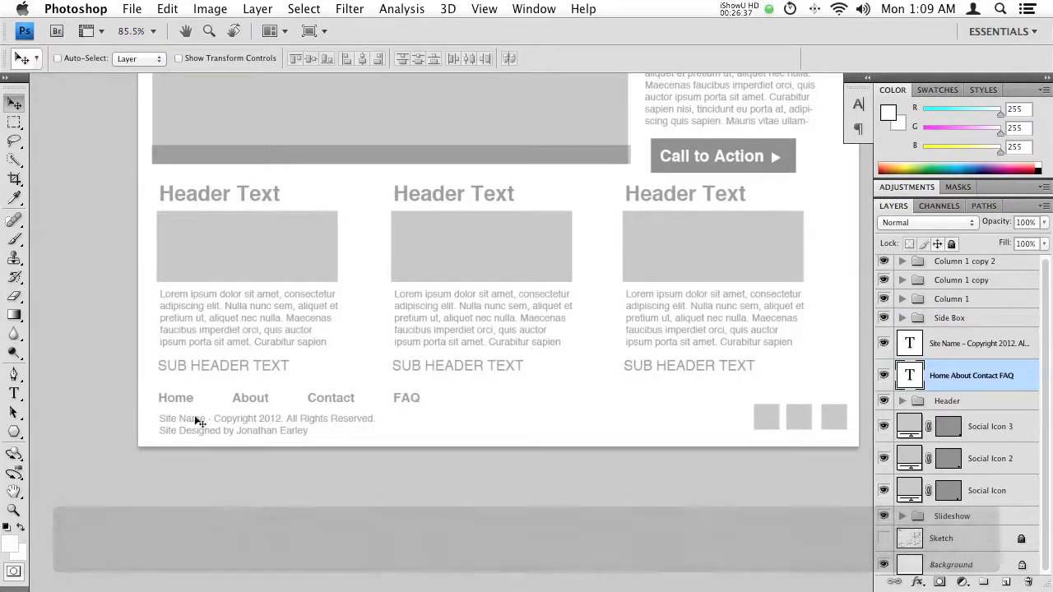
left_click(192, 419, "shift+super")
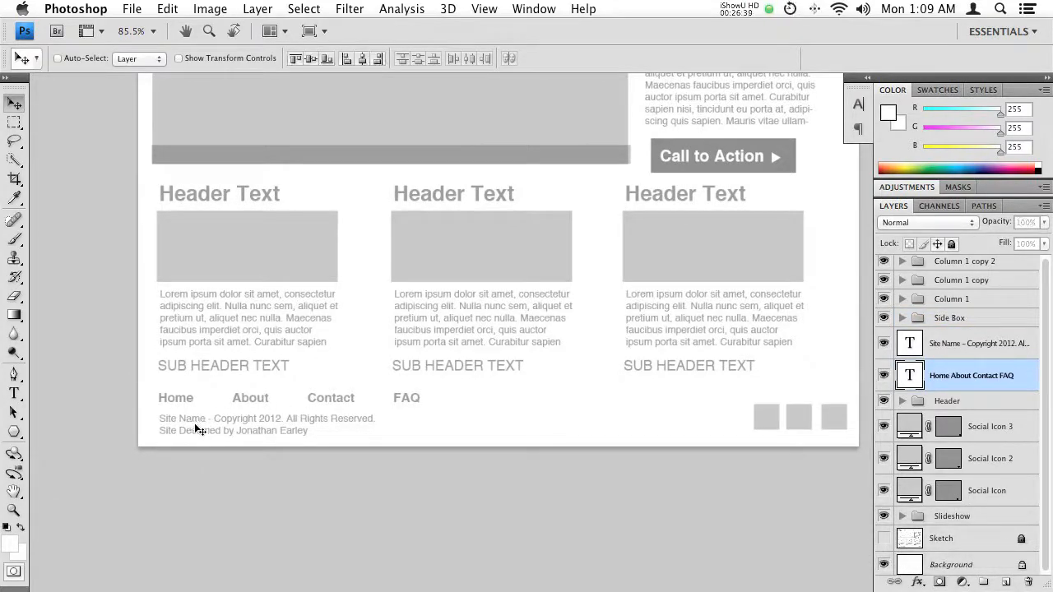
left_click(765, 418, "shift+super")
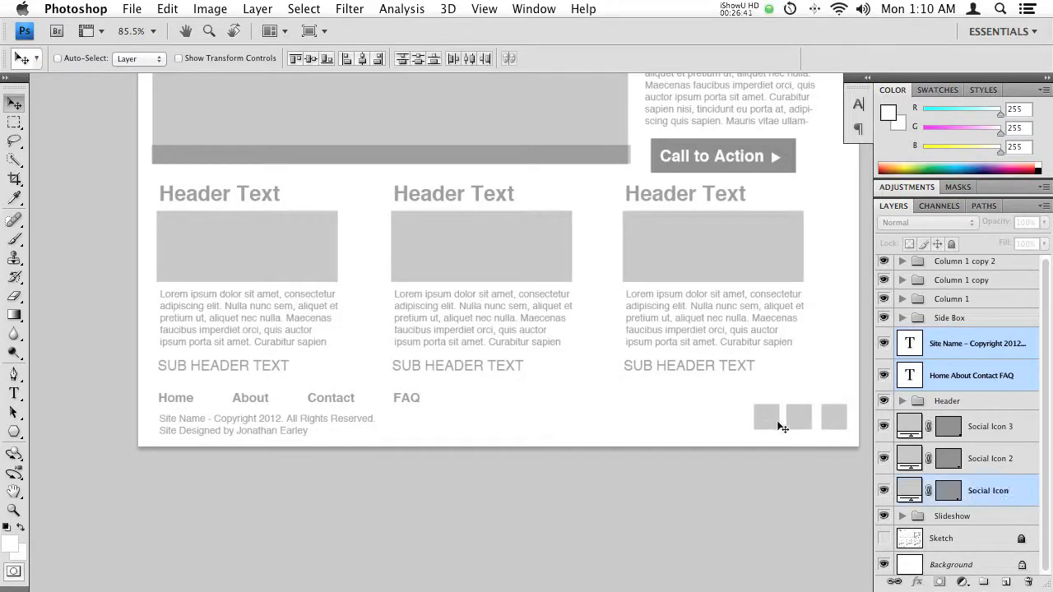
left_click(836, 421, "shift+super")
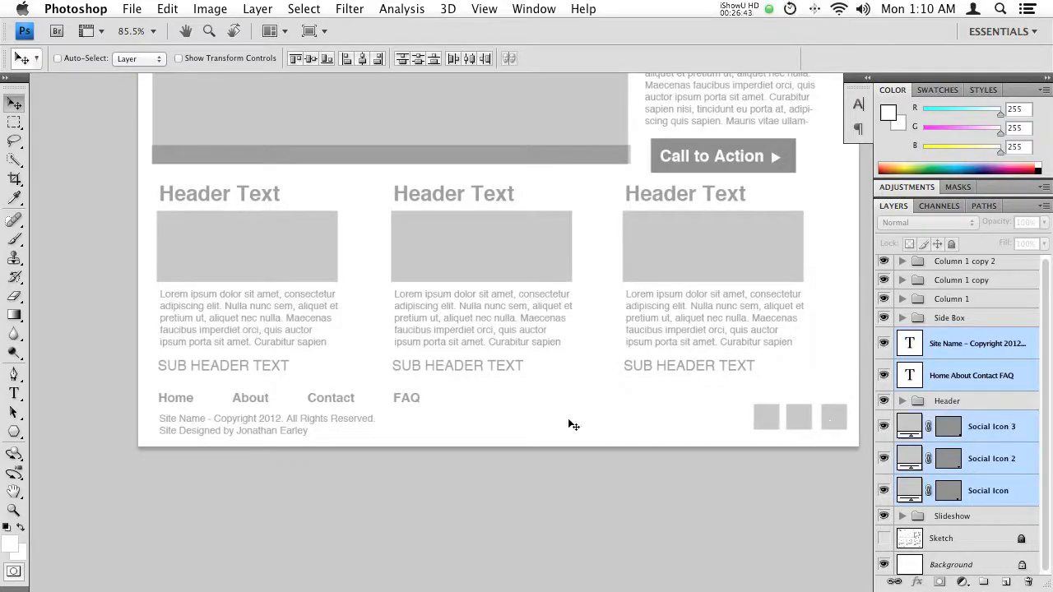
key("super+g")
double_click(948, 341)
type("Footer")
key("Return")
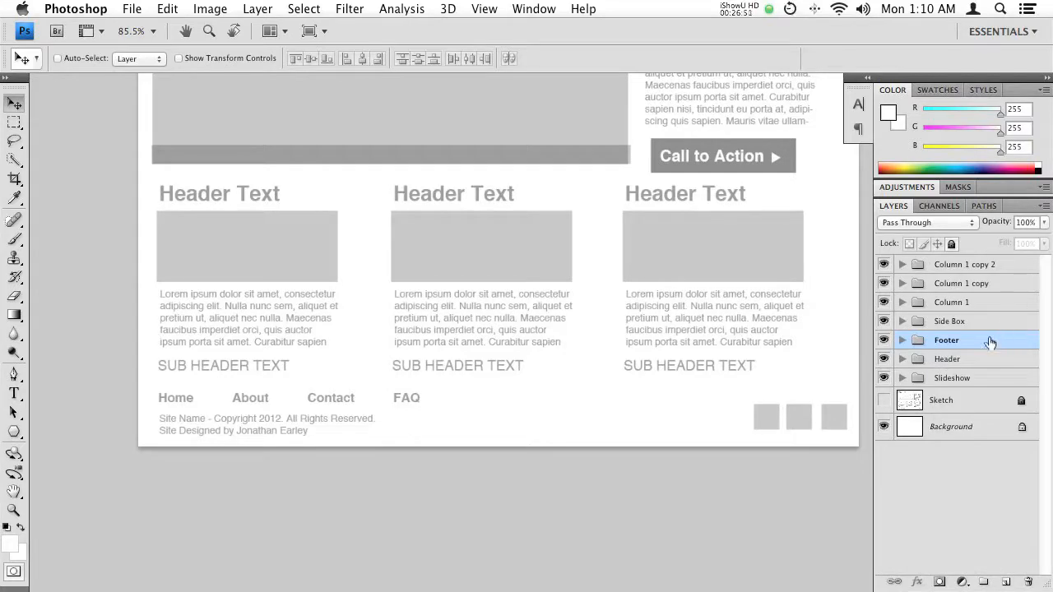
- Reorder the layer groups to follow the page: Header first, then Slideshow, Side Box, the column groups, and Footer last above Sketch
left_click_drag(954, 340, 954, 388)
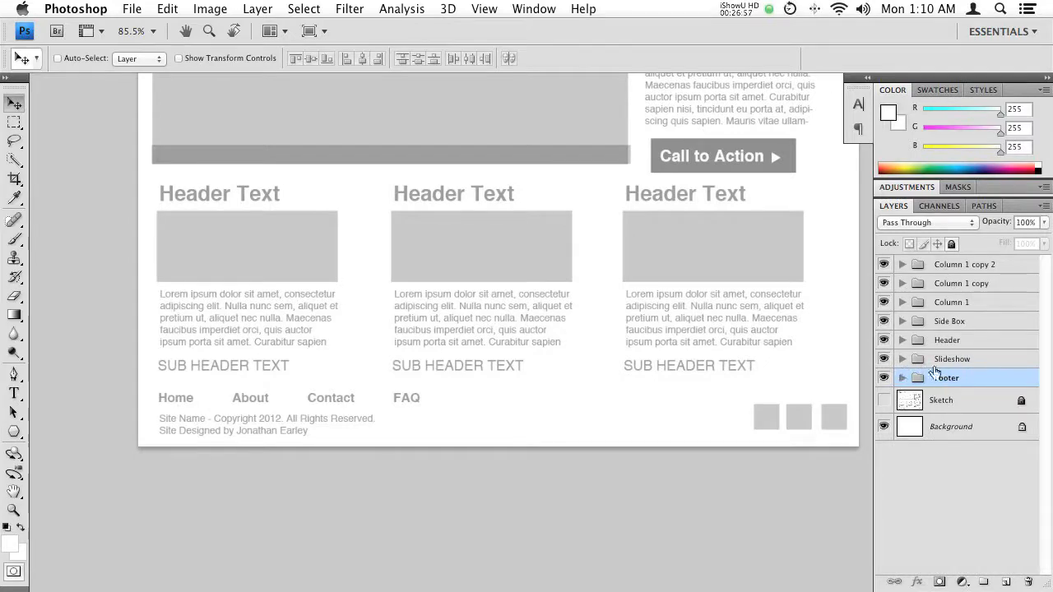
left_click_drag(966, 341, 989, 272)
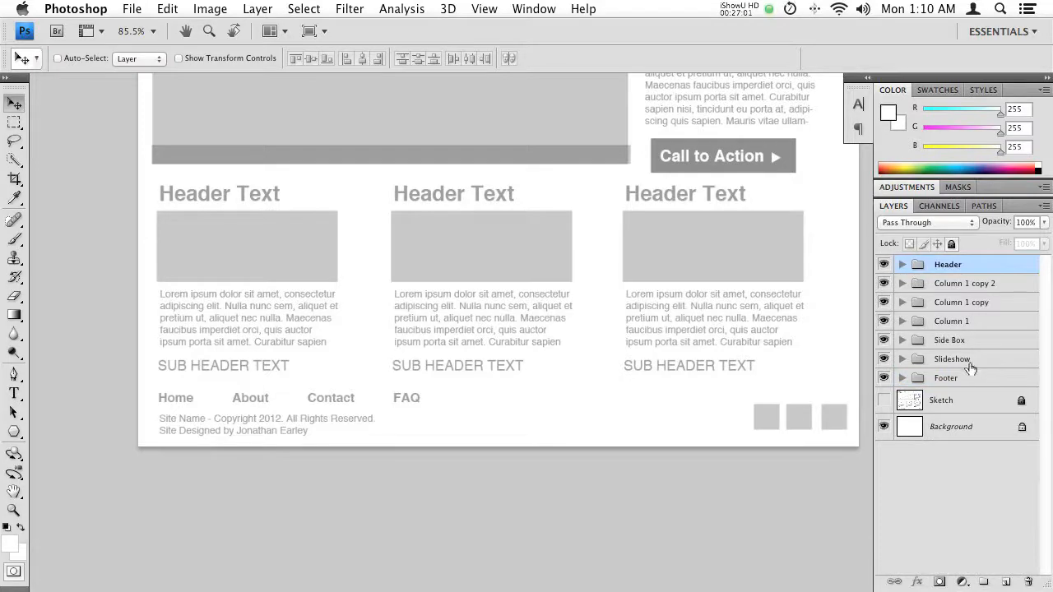
left_click_drag(962, 360, 970, 281)
left_click_drag(964, 359, 973, 304)
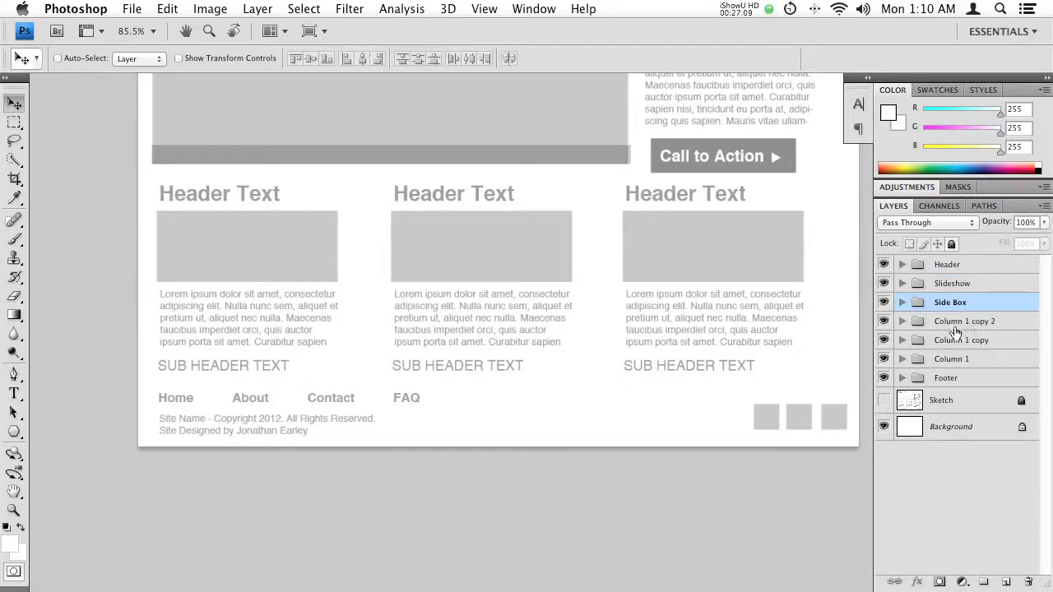
- Group Column 1, Column 1 copy and Column 1 copy 2 into one parent group named Columns and leave it collapsed
left_click(973, 322)
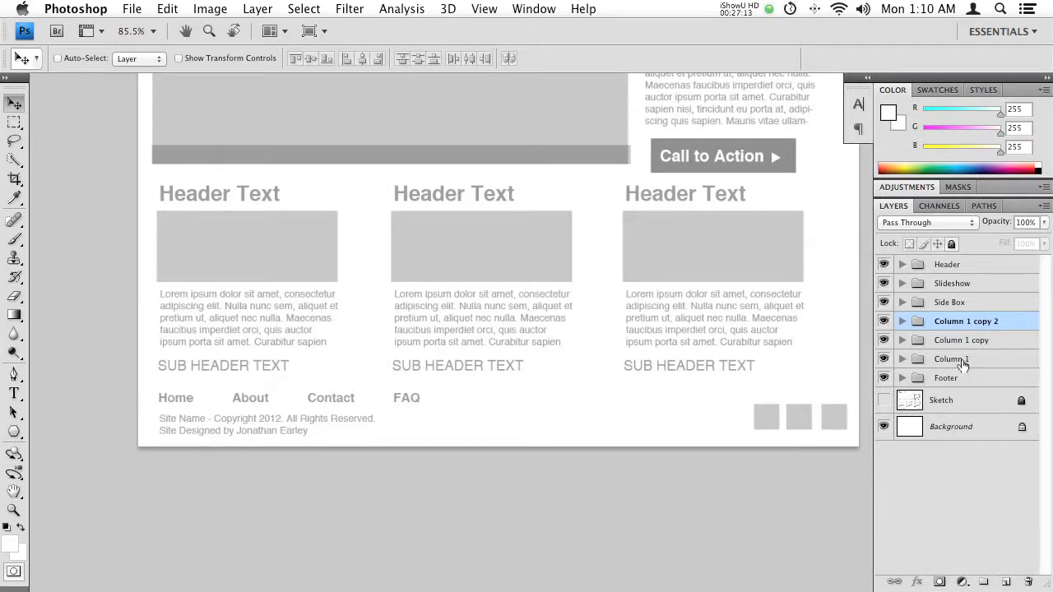
left_click(970, 359, "shift")
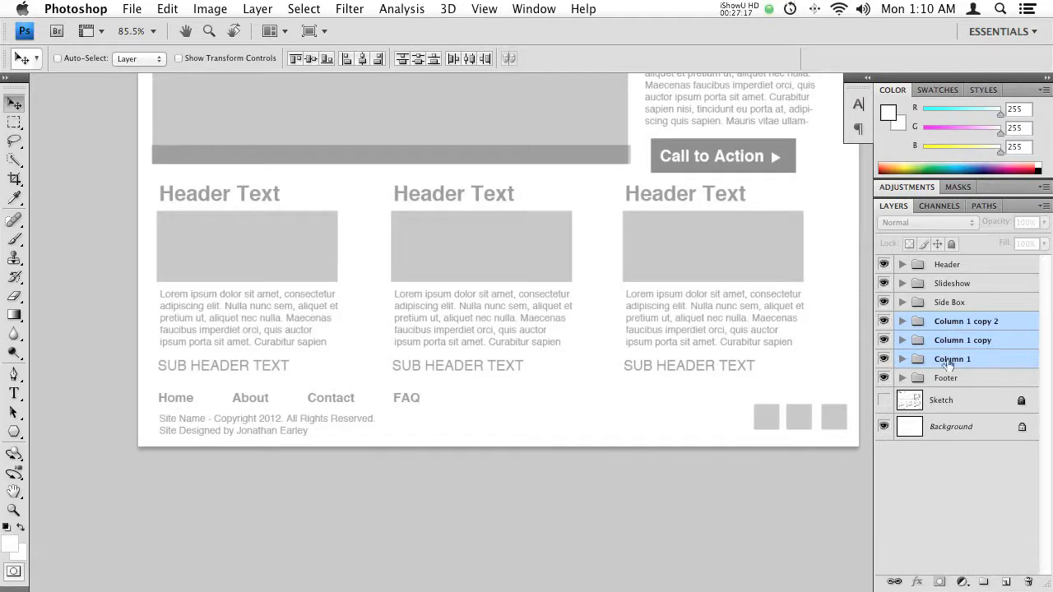
key("super+g")
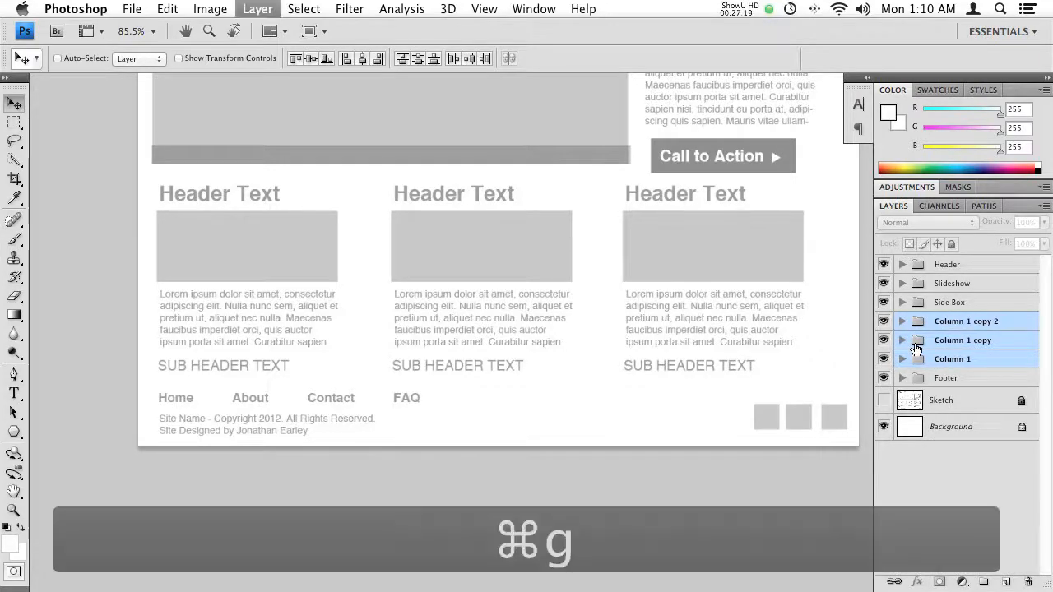
double_click(951, 321)
type("Coli")
key("BackSpace")
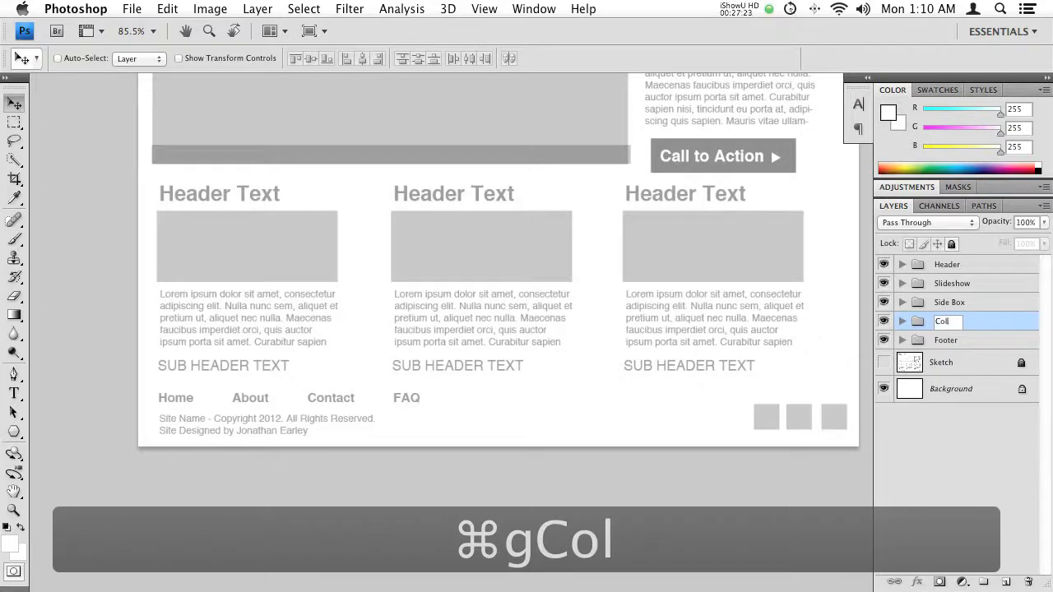
type("umns")
key("Return")
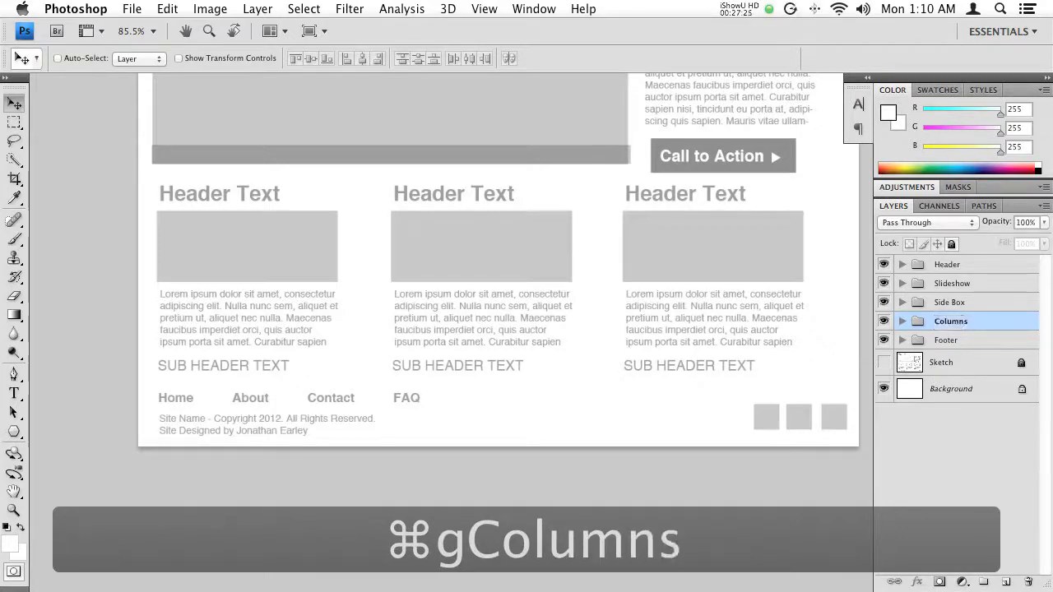
left_click(902, 321)
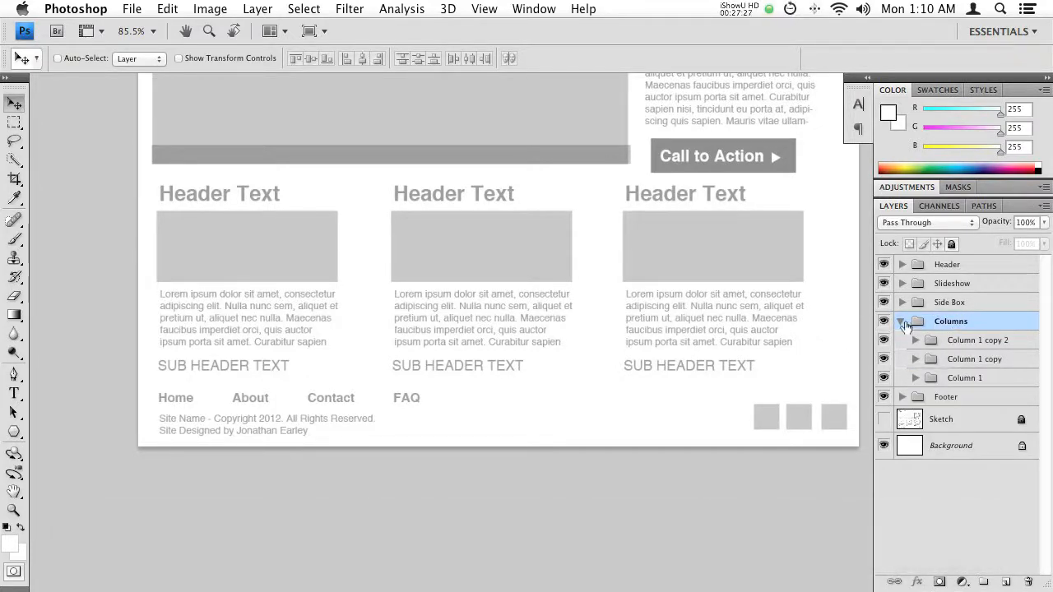
left_click(902, 321)
- Hide the interface panels and save the document to the Desktop as Layout.psd in Photoshop format with layers
left_click_drag(531, 231, 477, 359)
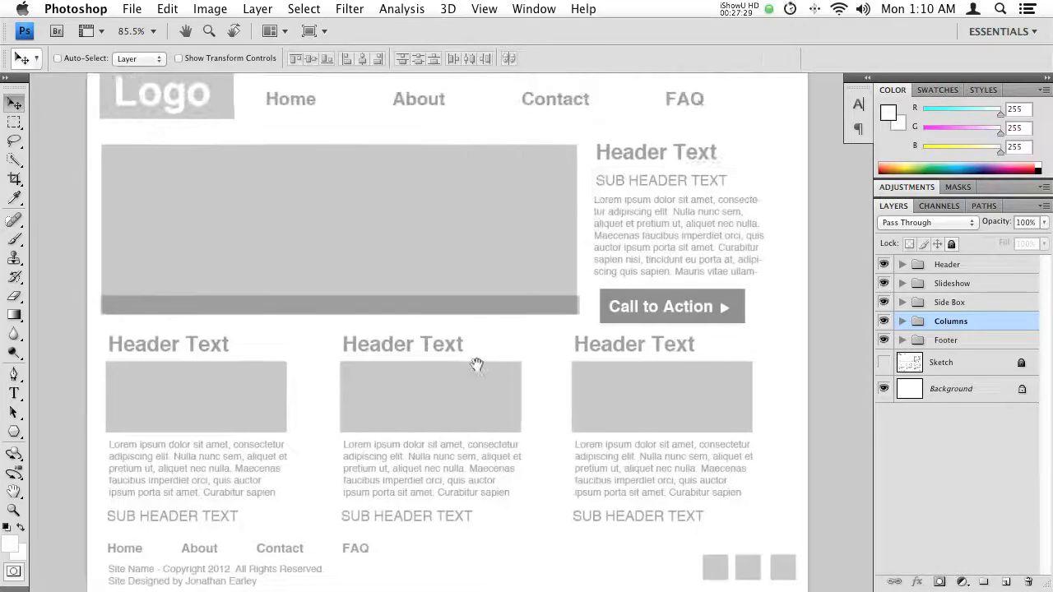
key("Tab")
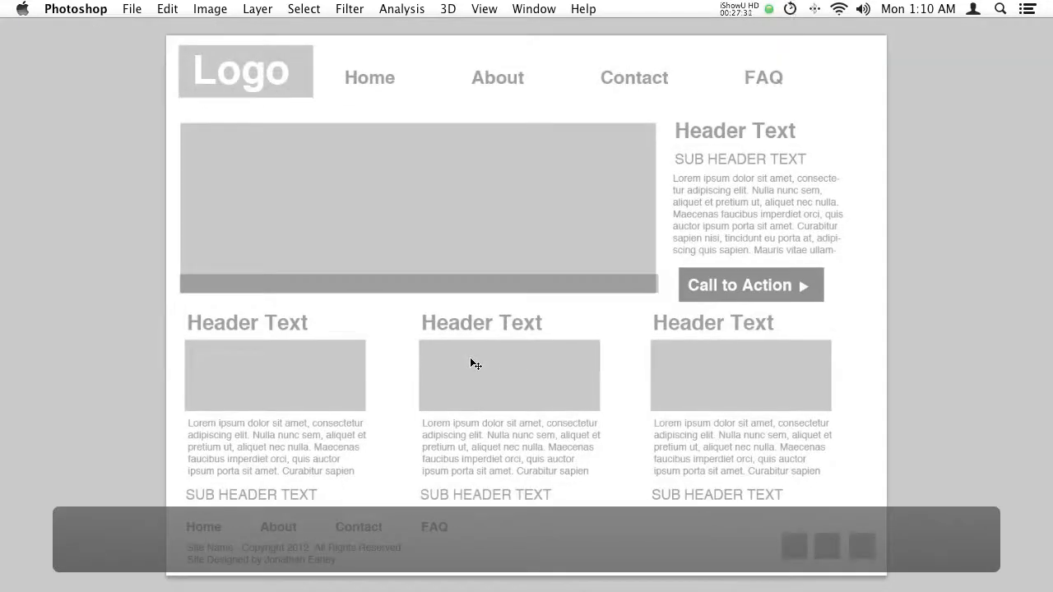
key("super+s")
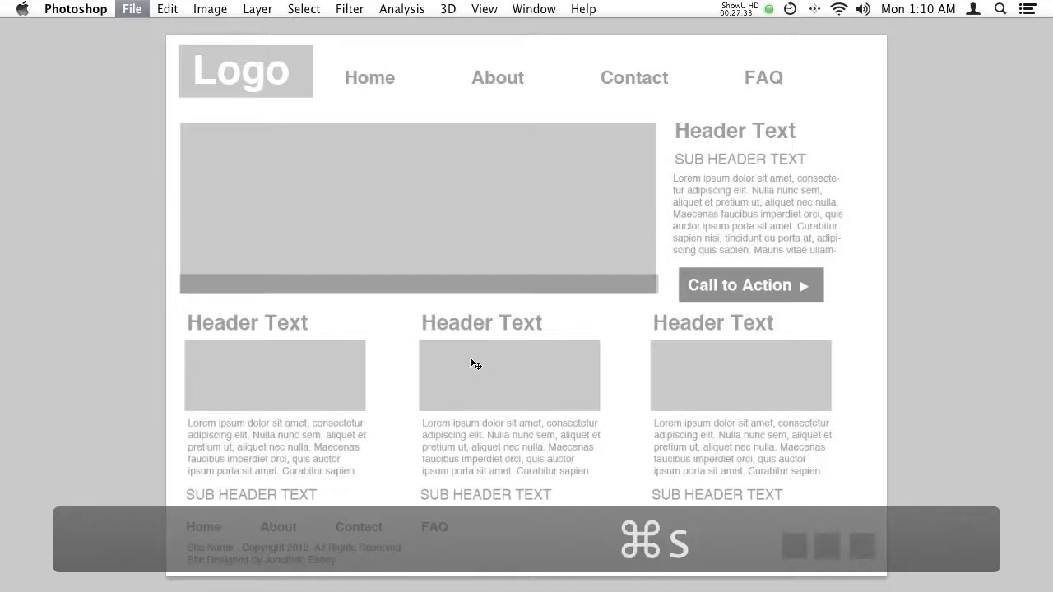
type("La")
type("yout")
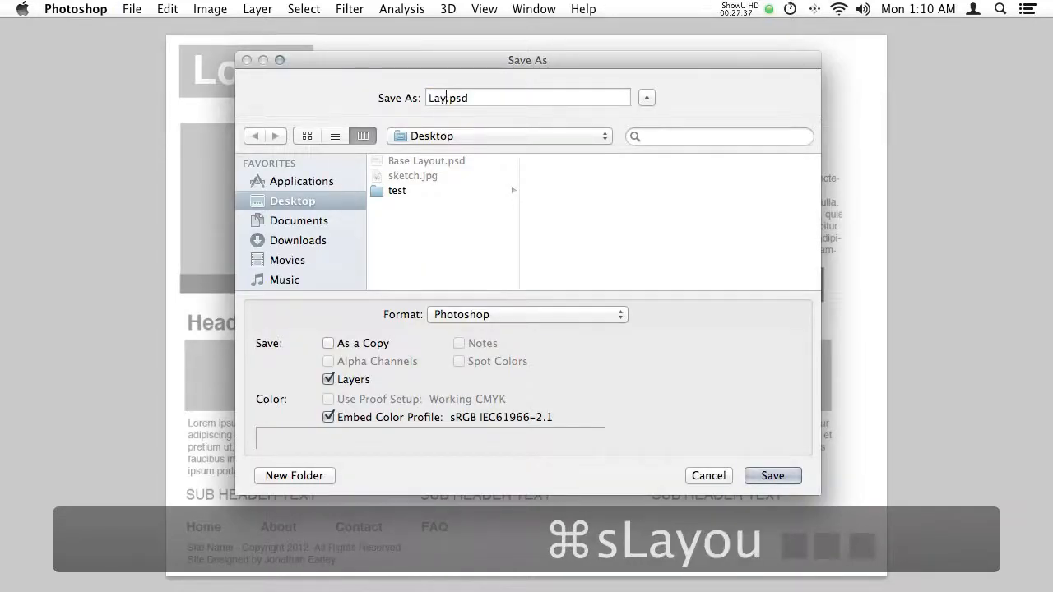
key("Return")
key("Return")
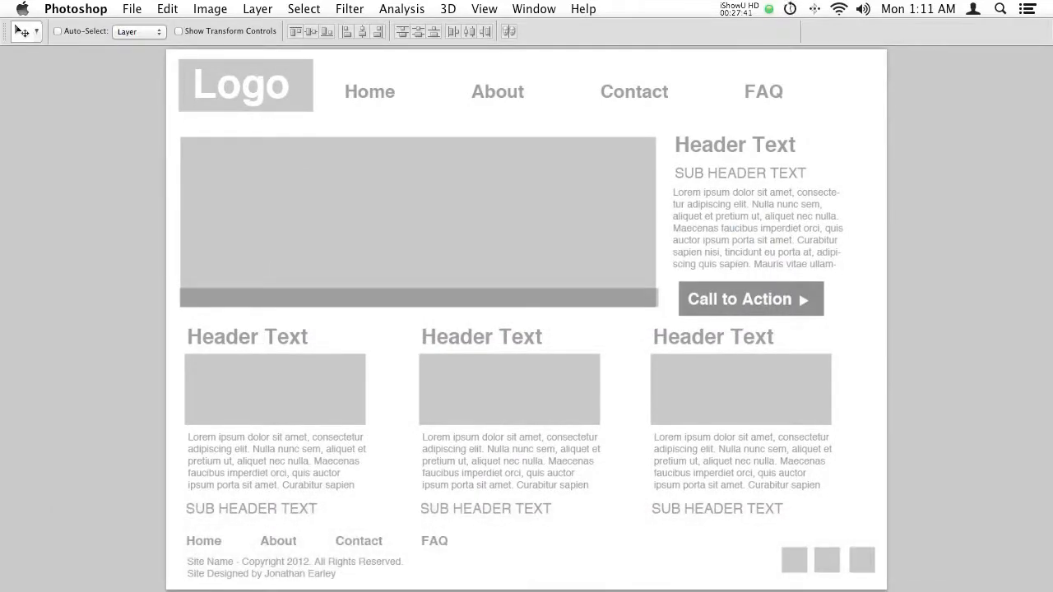
key("space")
left_click_drag(479, 290, 422, 297)
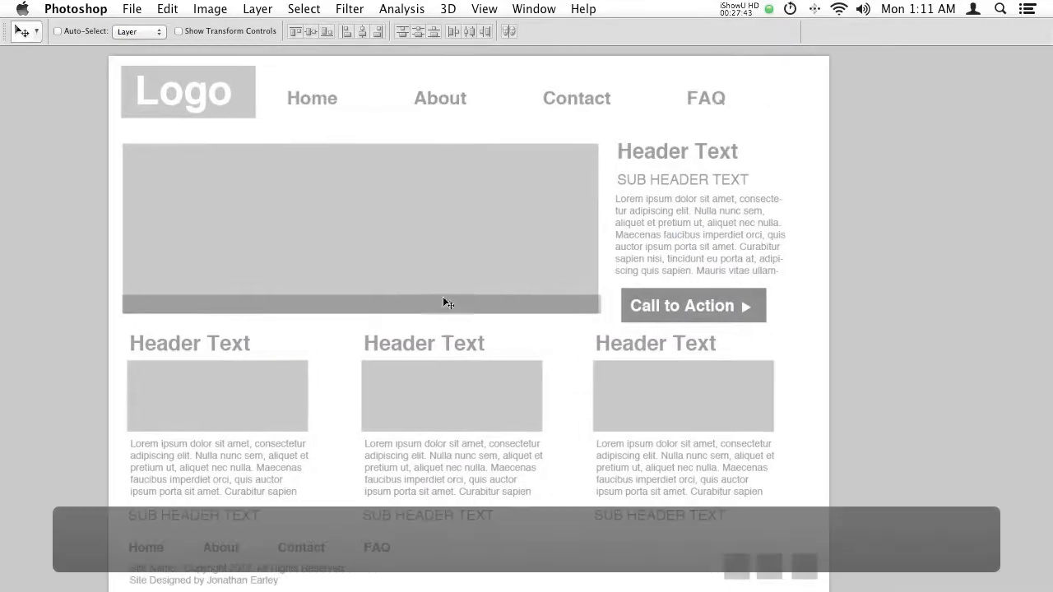